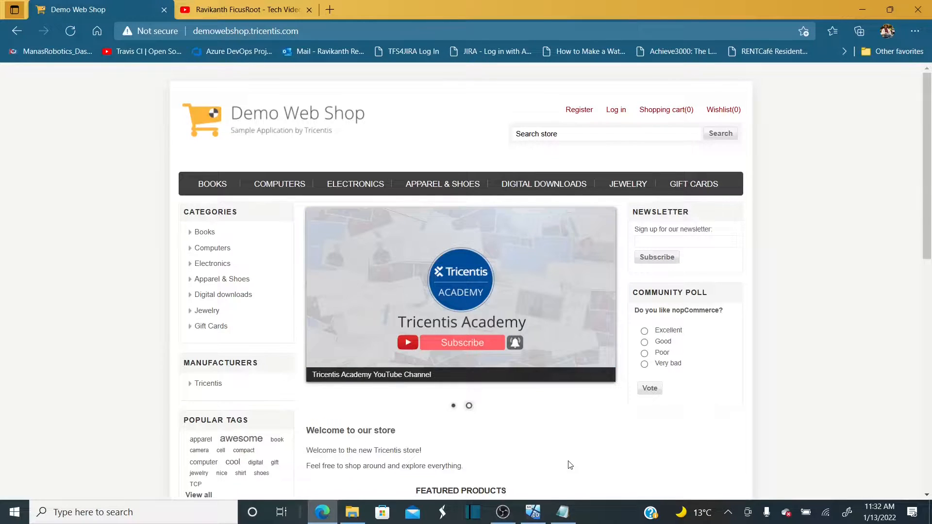
Bring the Notepad agenda forward and look over its heading and first two bullets
left_click(563, 512)
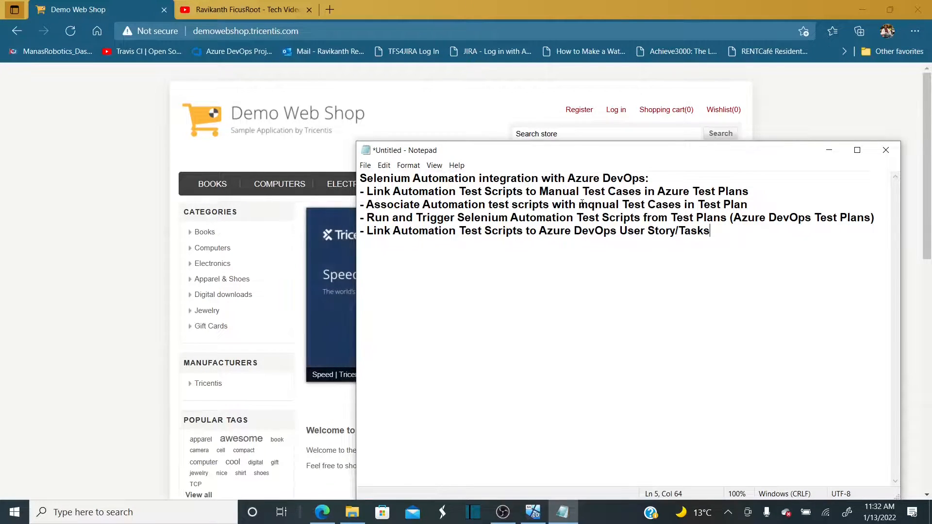
left_click_drag(649, 178, 360, 178)
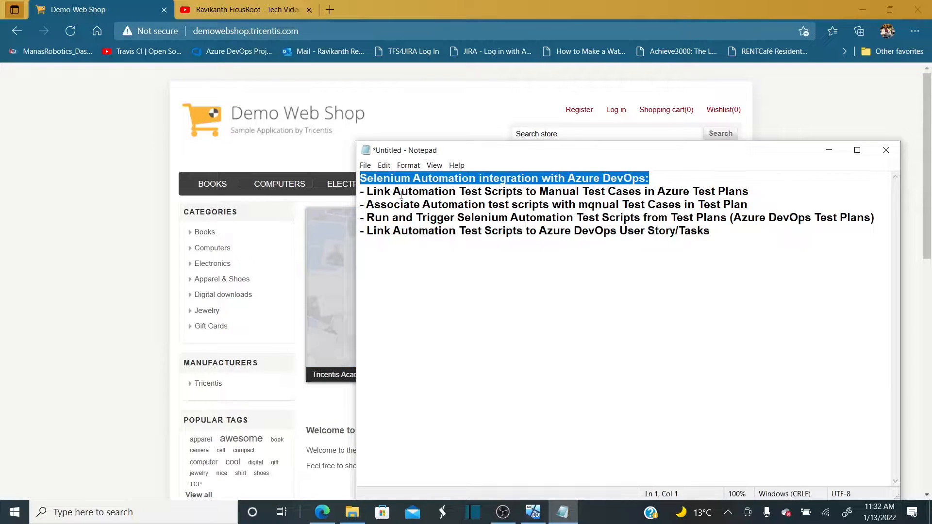
double_click(401, 194)
left_click(394, 192)
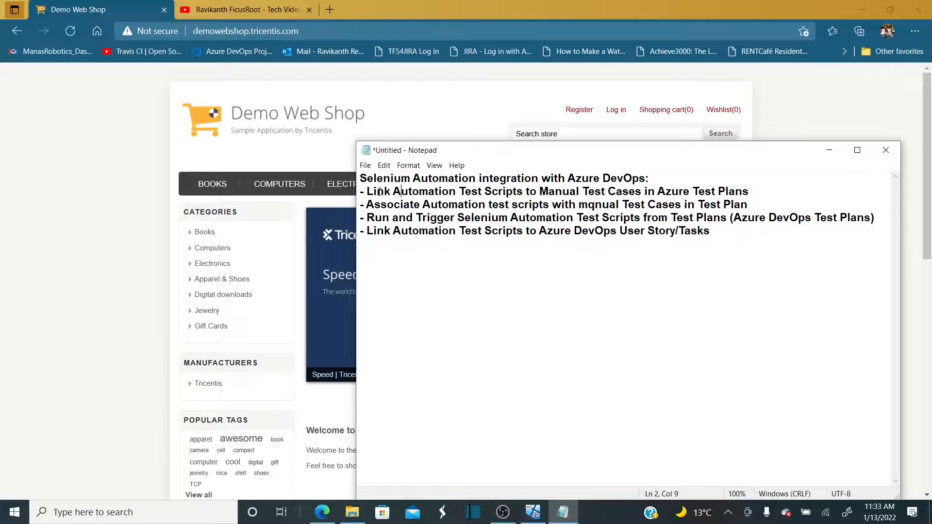
left_click_drag(367, 192, 776, 191)
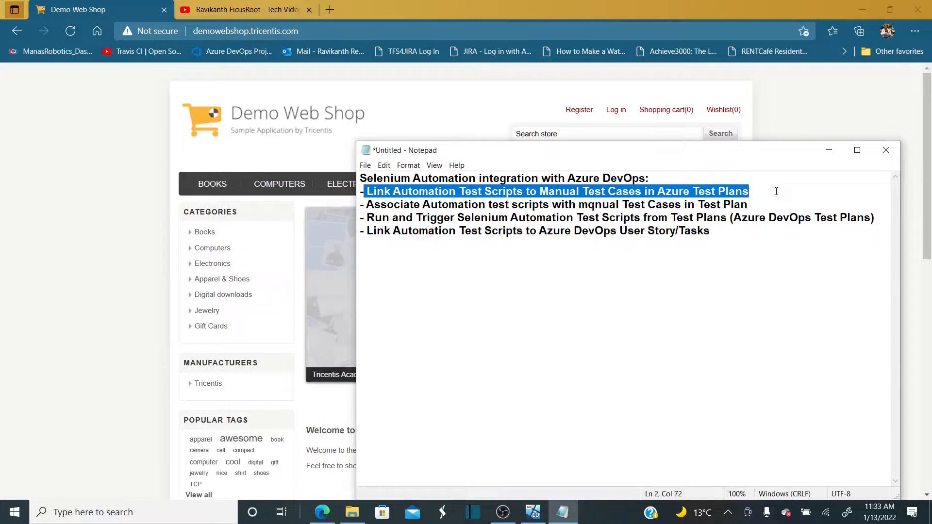
left_click(759, 203)
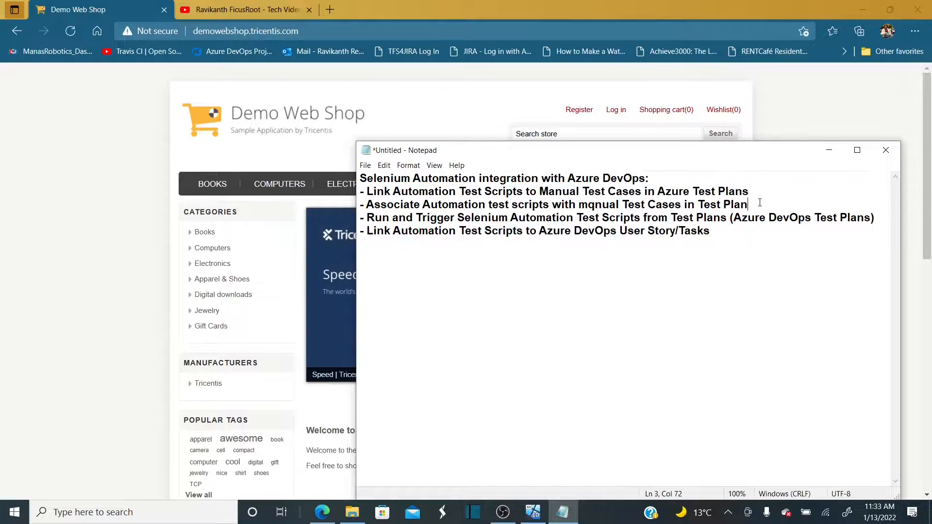
left_click_drag(766, 203, 647, 204)
Correct 'mqnual' to 'manual' in the third bullet, then return to the Demo Web Shop page
left_click(594, 204)
key("BackSpace")
type("a")
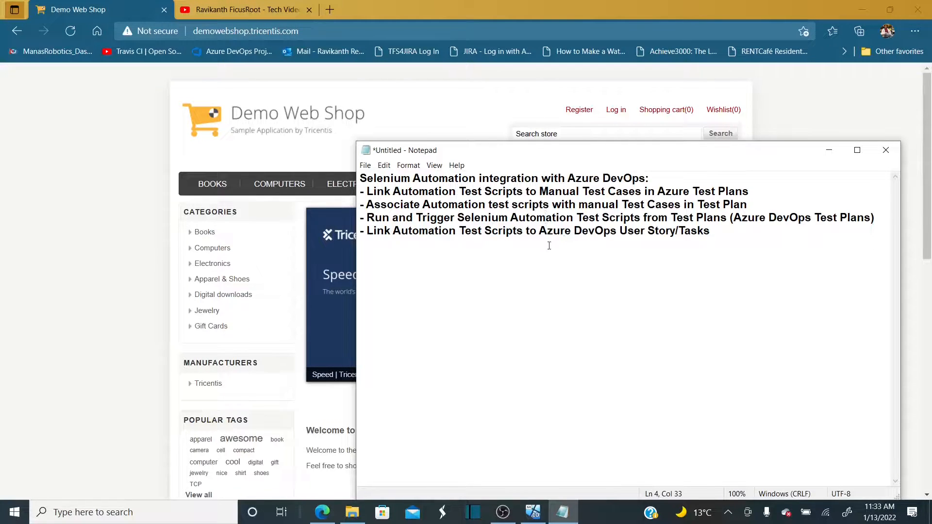
double_click(524, 238)
left_click(523, 238)
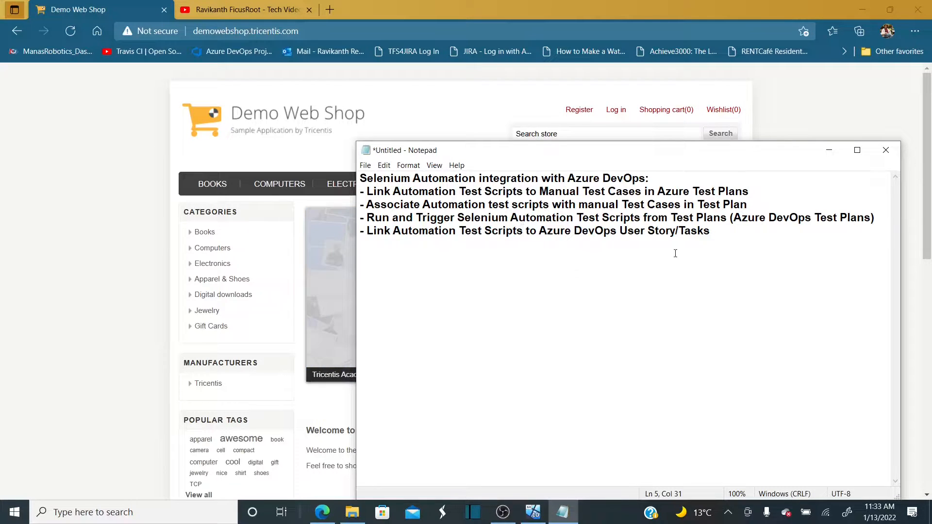
left_click_drag(710, 232, 595, 228)
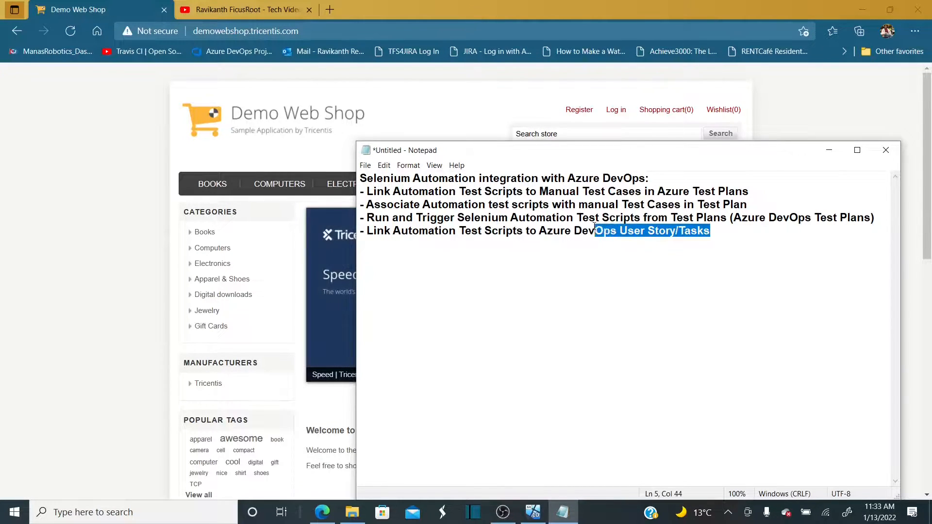
left_click(714, 243)
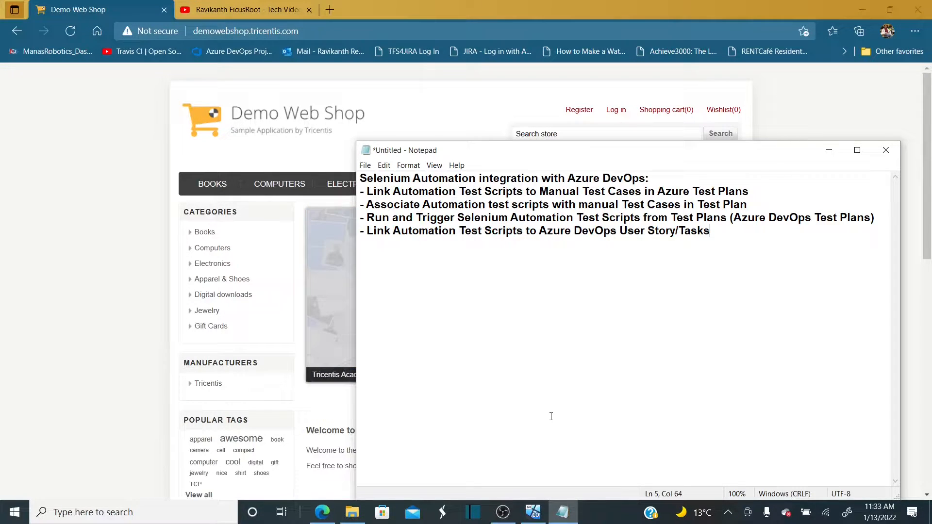
left_click(125, 372)
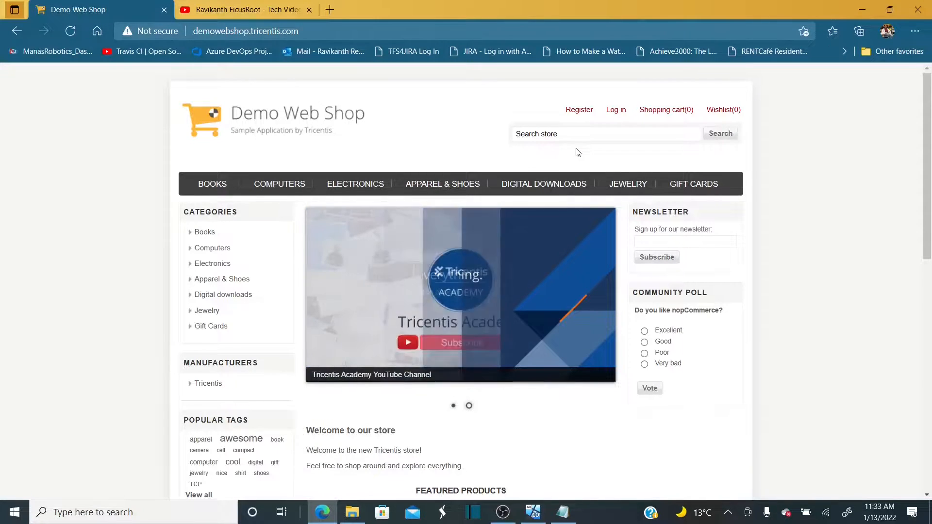
Attempt a login with a dummy e-mail and password and inspect the invalid-email warning
left_click(616, 110)
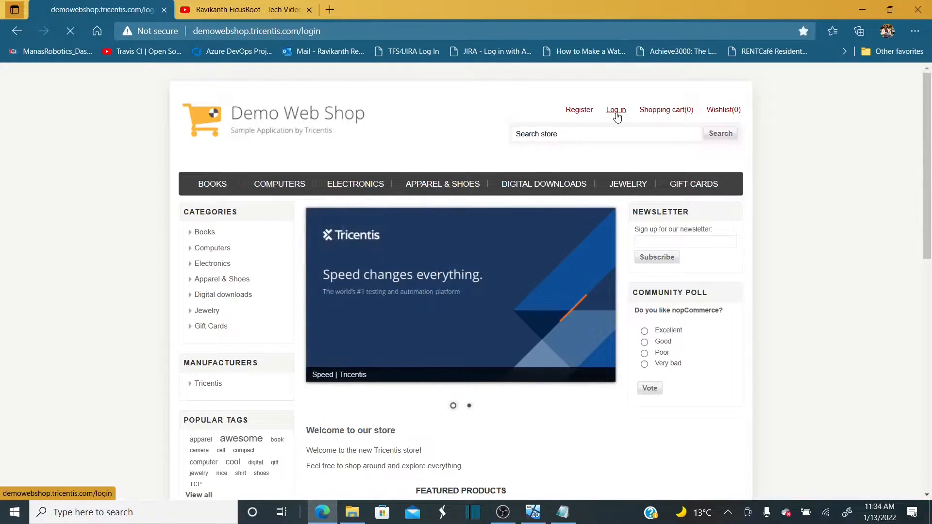
type("sdfsdf")
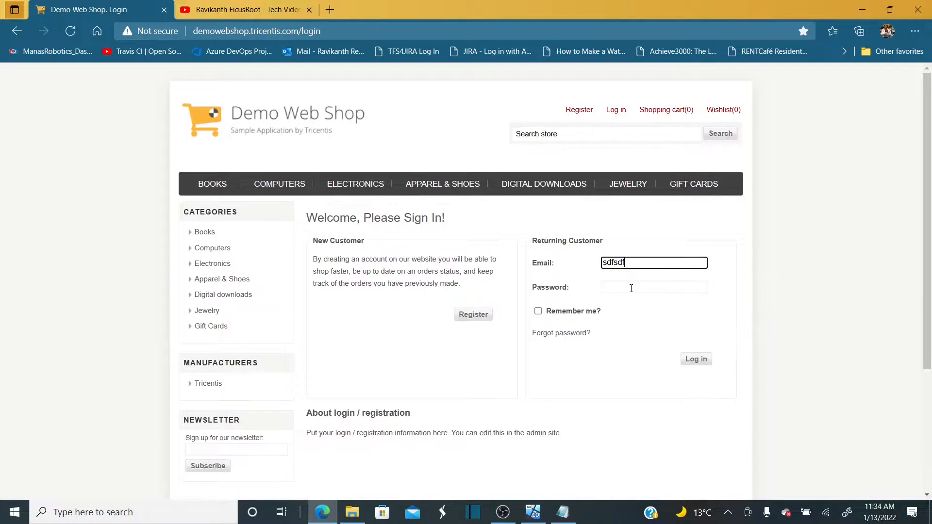
left_click(629, 287)
type("sdfs")
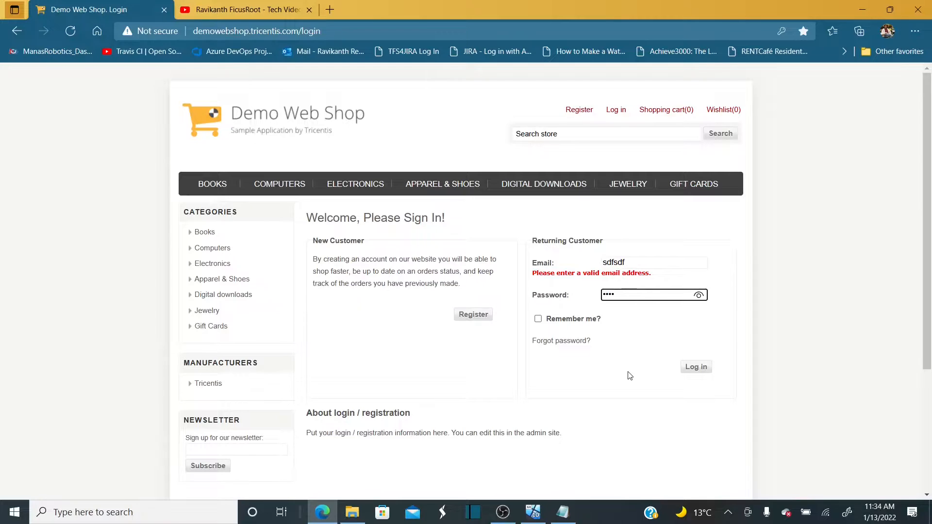
left_click(695, 367)
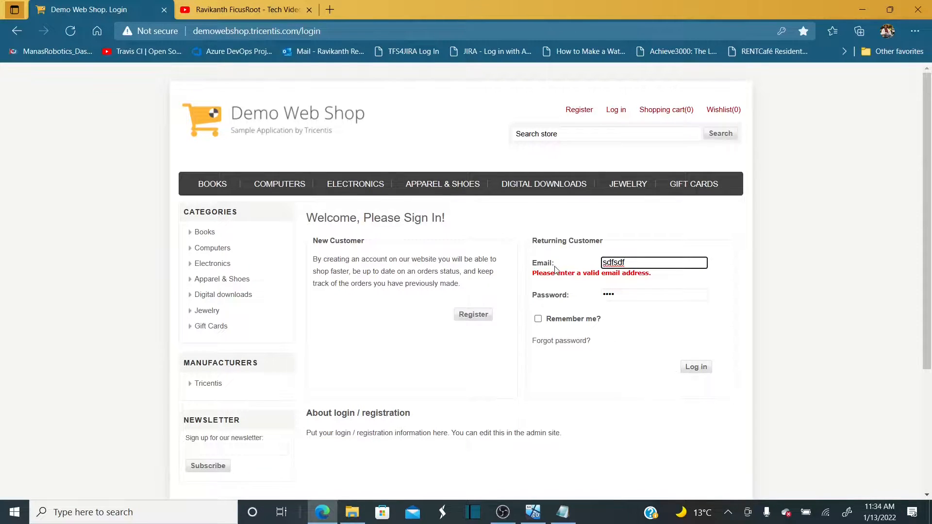
left_click(620, 284)
triple_click(646, 272)
double_click(580, 273)
triple_click(580, 275)
Sign in with the saved autofill e-mail address and the account password
left_click(588, 376)
double_click(604, 262)
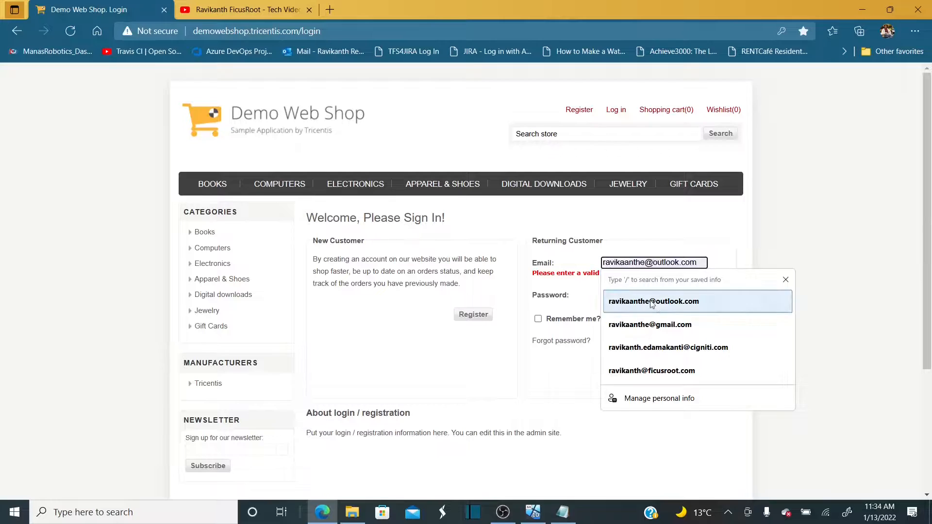
left_click(646, 303)
key("Tab")
type("123456")
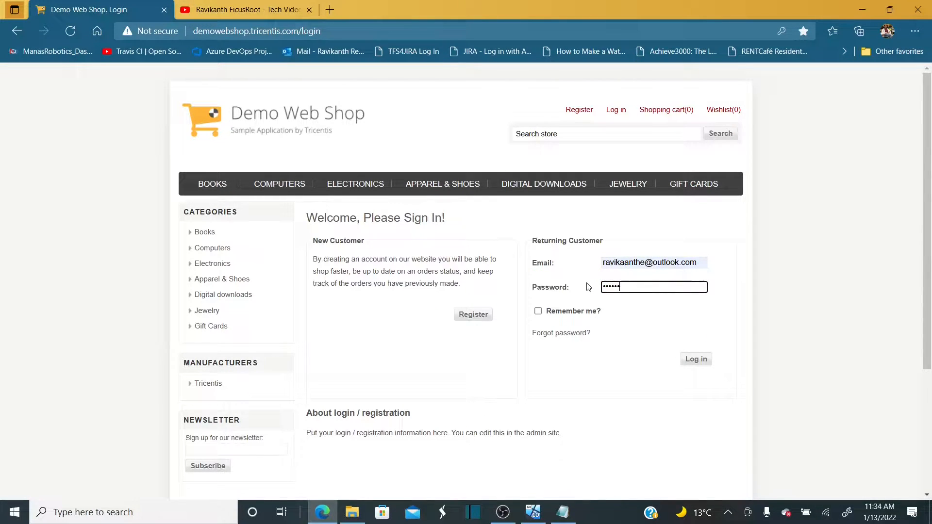
left_click(696, 359)
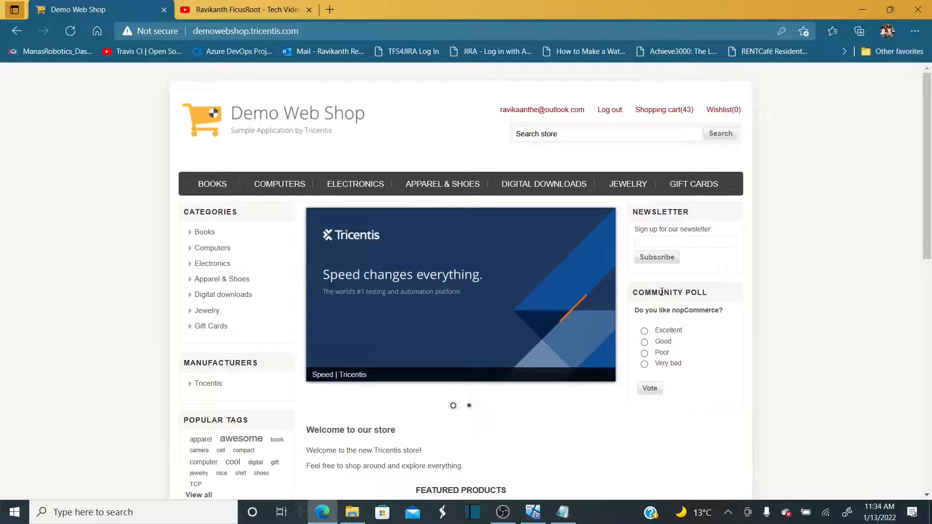
Browse Apparel & Shoes and pick the Blue and green Sneaker
left_click(434, 188)
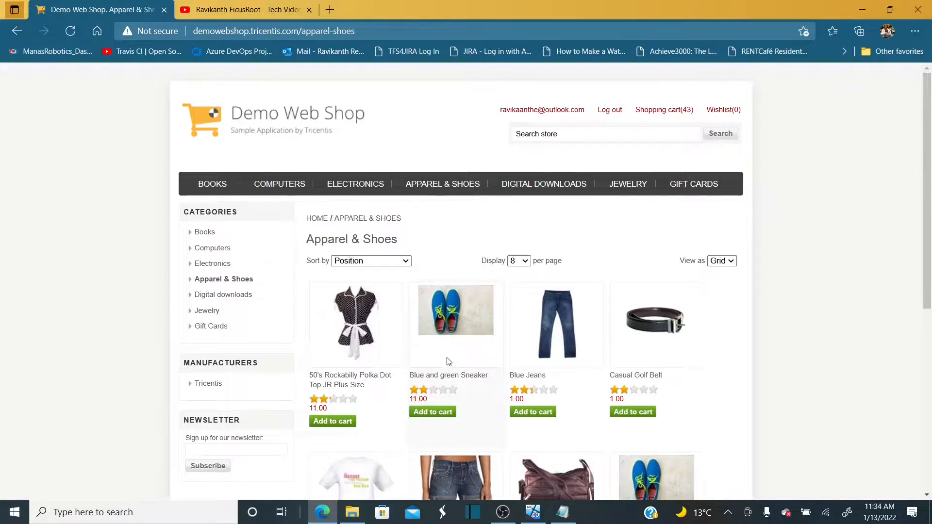
scroll(448, 362, "down", 1)
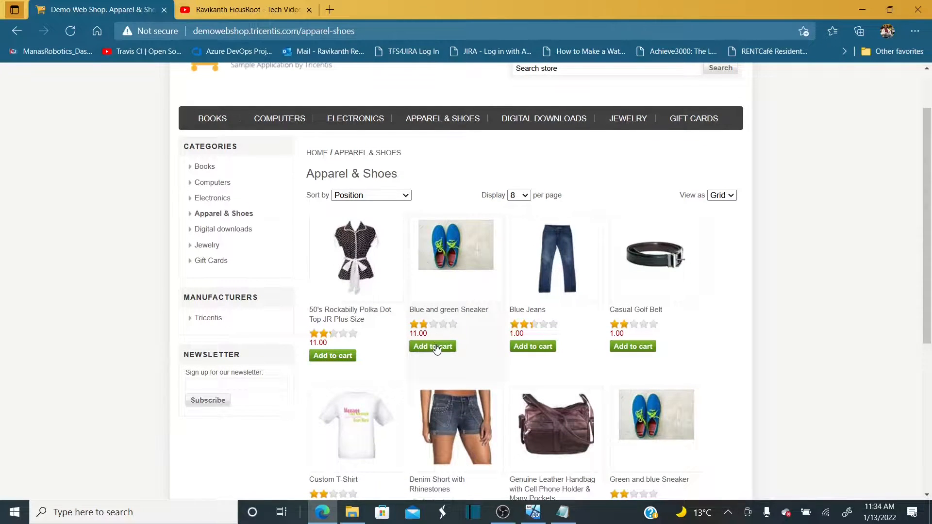
left_click(436, 347)
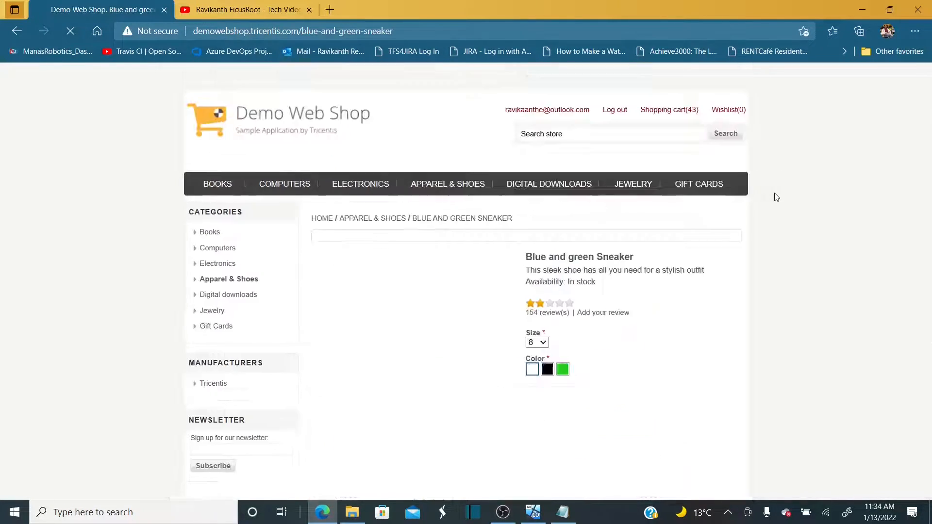
Remove the 43 Blue Jeans from the shopping cart and update it
mouse_move(661, 113)
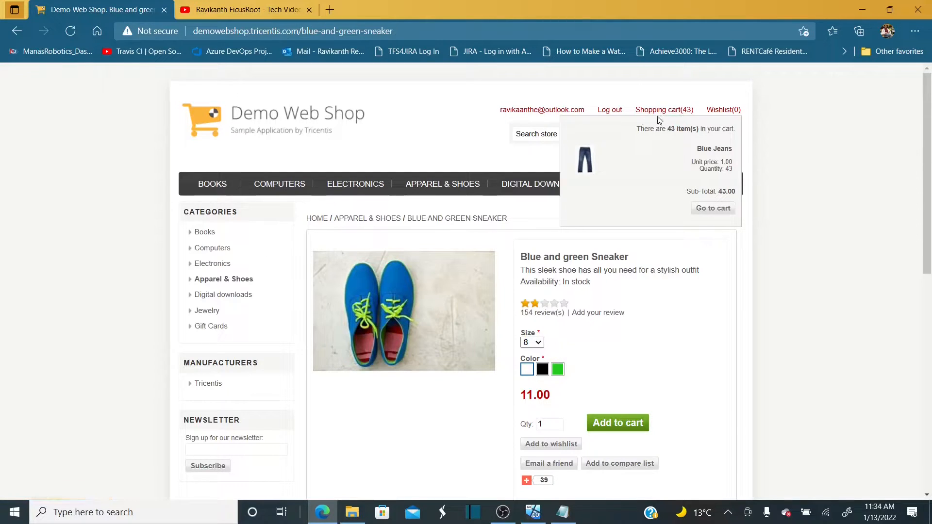
left_click(658, 114)
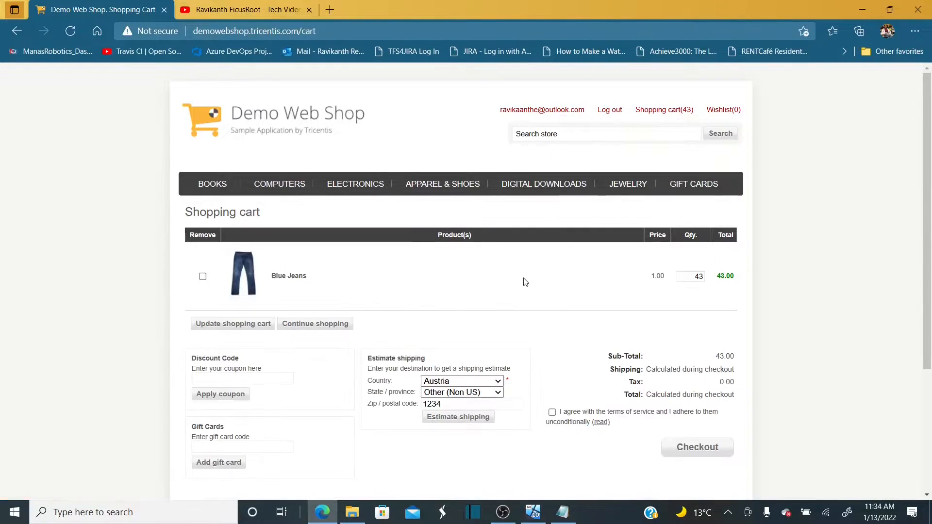
scroll(356, 324, "down", 3)
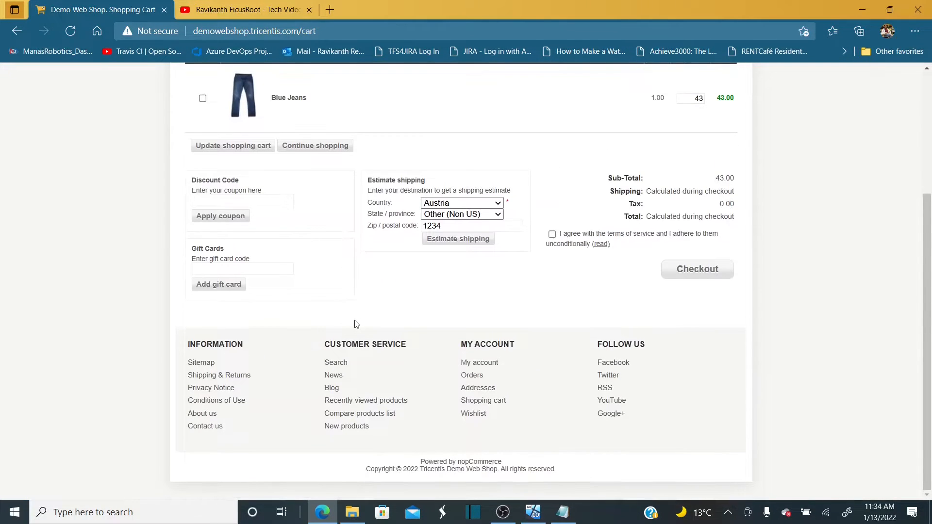
scroll(356, 324, "up", 3)
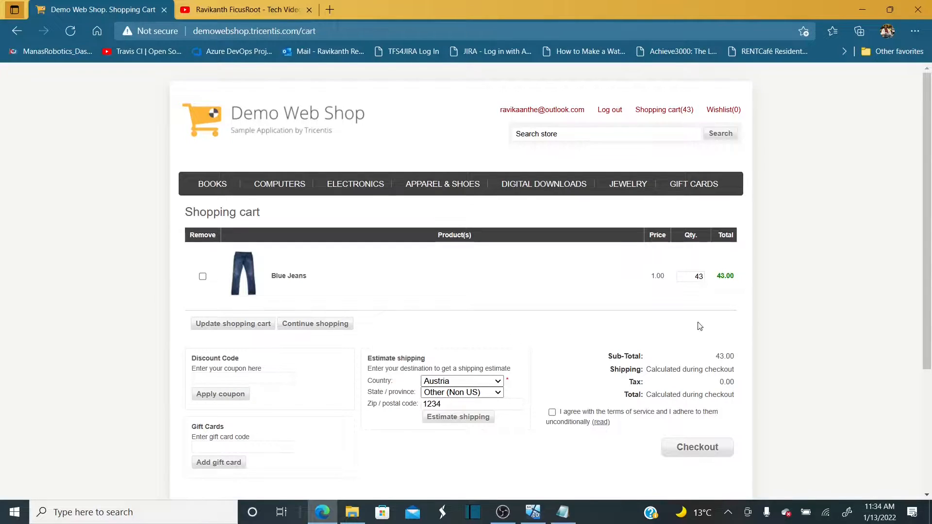
left_click(203, 277)
left_click(233, 323)
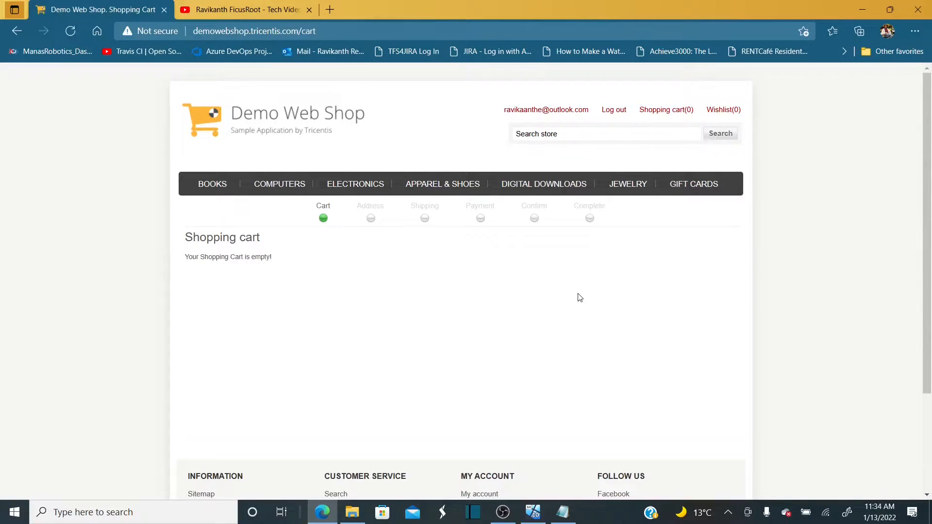
Open Books, log out of the store and go to the sign-in page
left_click(228, 187)
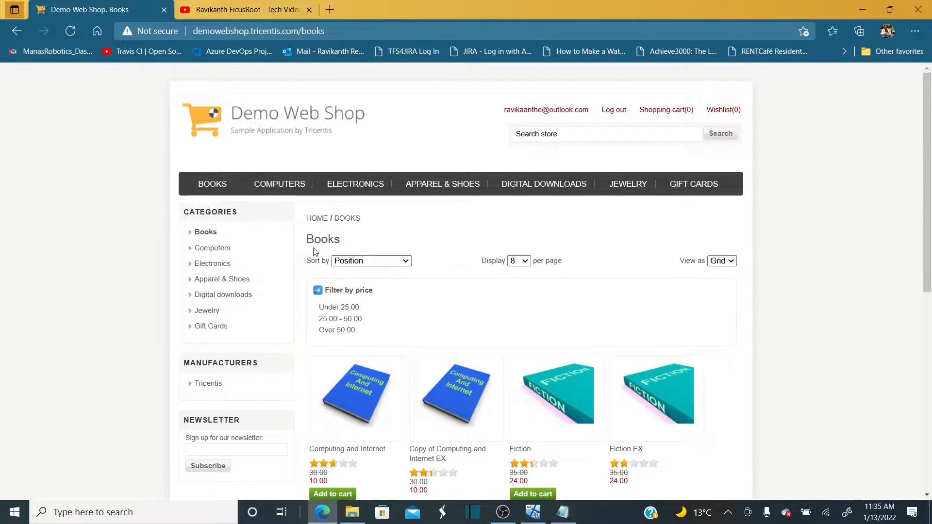
left_click(616, 111)
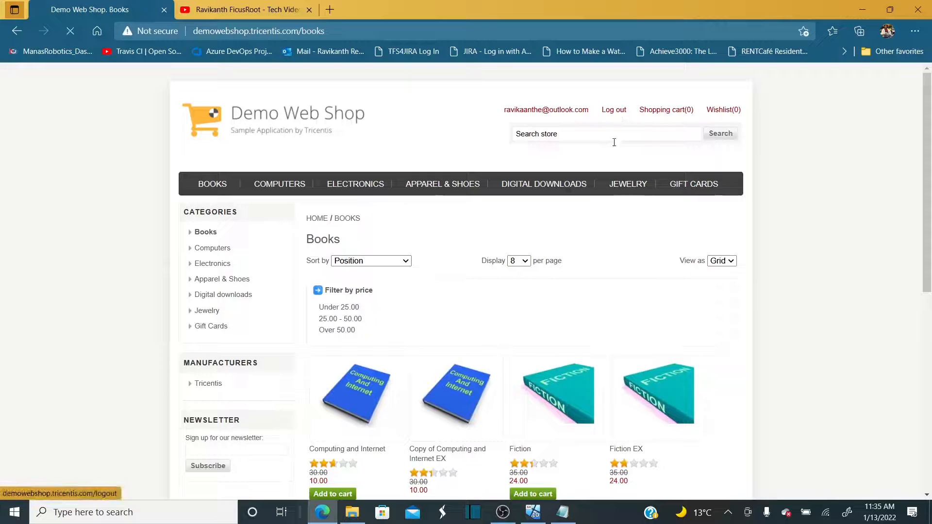
left_click(616, 110)
left_click(644, 288)
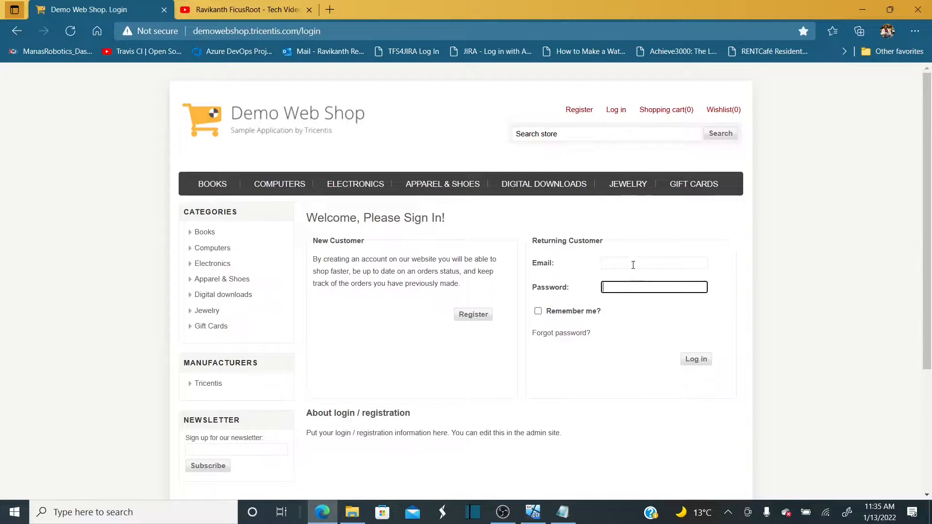
Fill in the saved e-mail, then browse Electronics and return to the Books listing
left_click(633, 265)
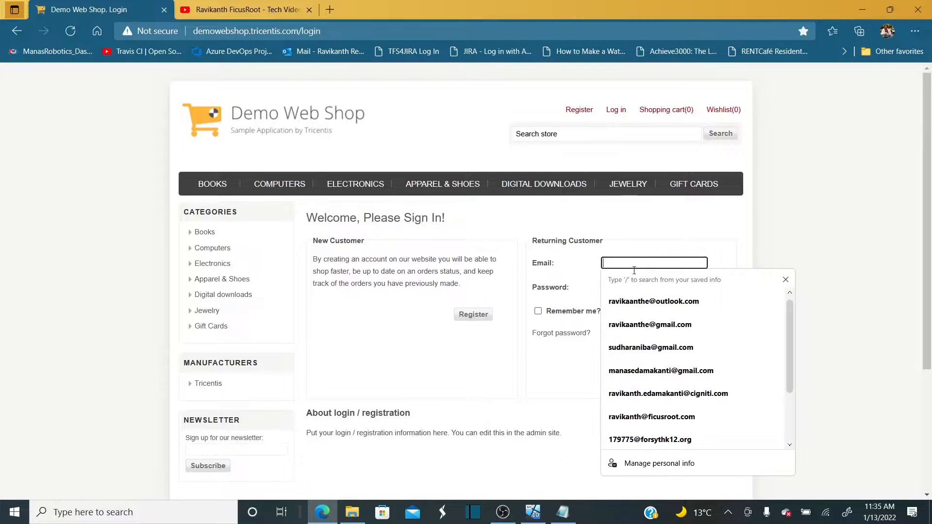
left_click(651, 302)
mouse_move(340, 190)
left_click(366, 204)
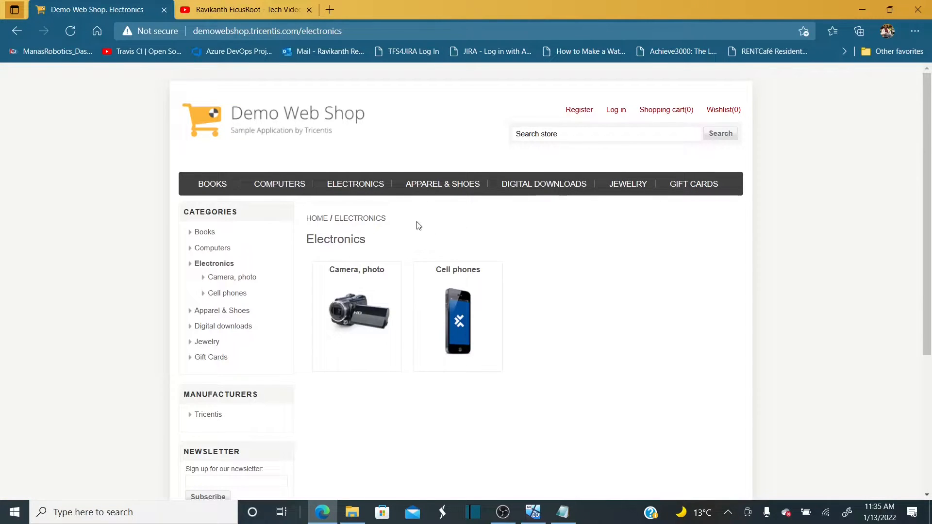
left_click(212, 184)
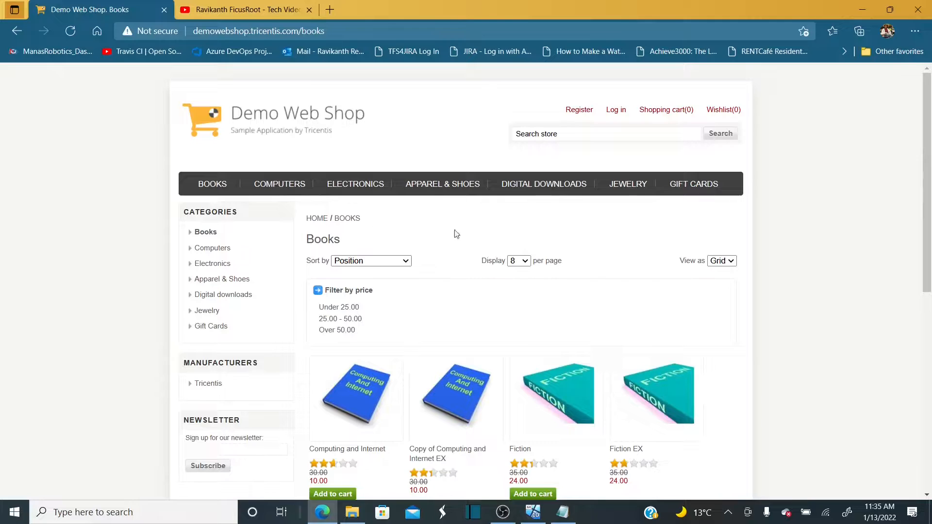
Reload Automation Smoke Suite and open the actions menu for Valid User Login using SpecFlow
left_click(534, 512)
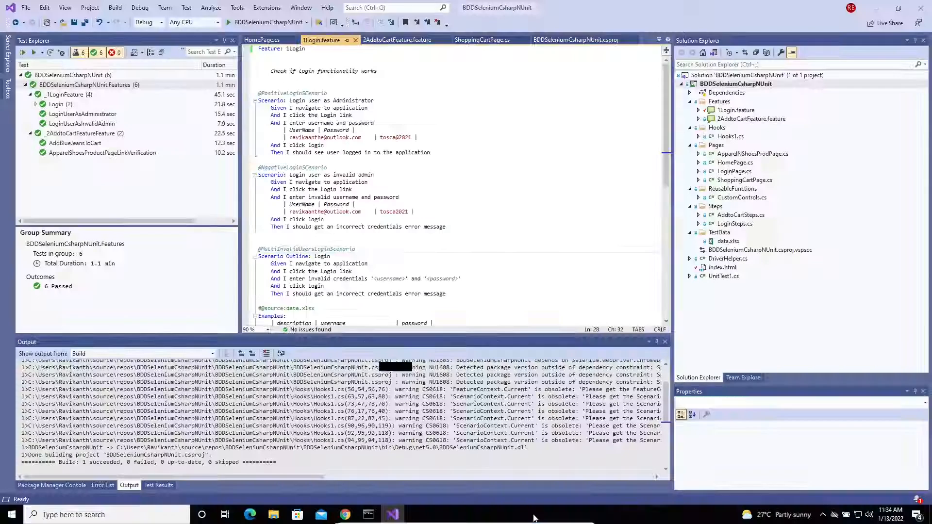
left_click(344, 514)
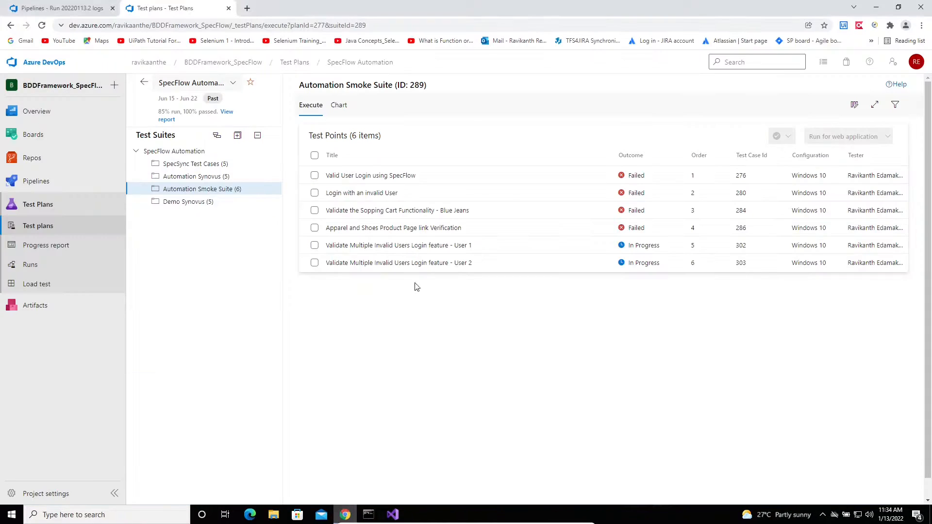
left_click(242, 189)
left_click(451, 178)
right_click(453, 177)
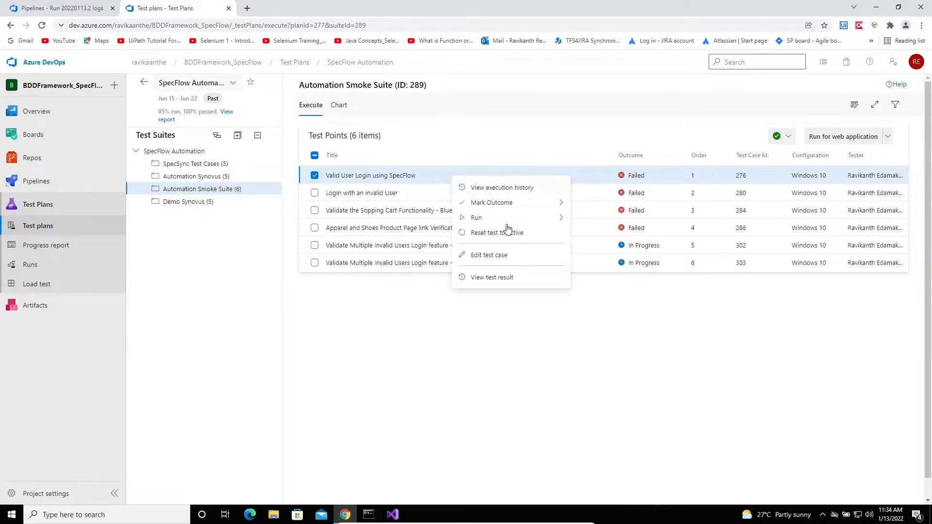
Open test case 276 for editing and correct step 1 to 'Enter URL'
left_click(499, 256)
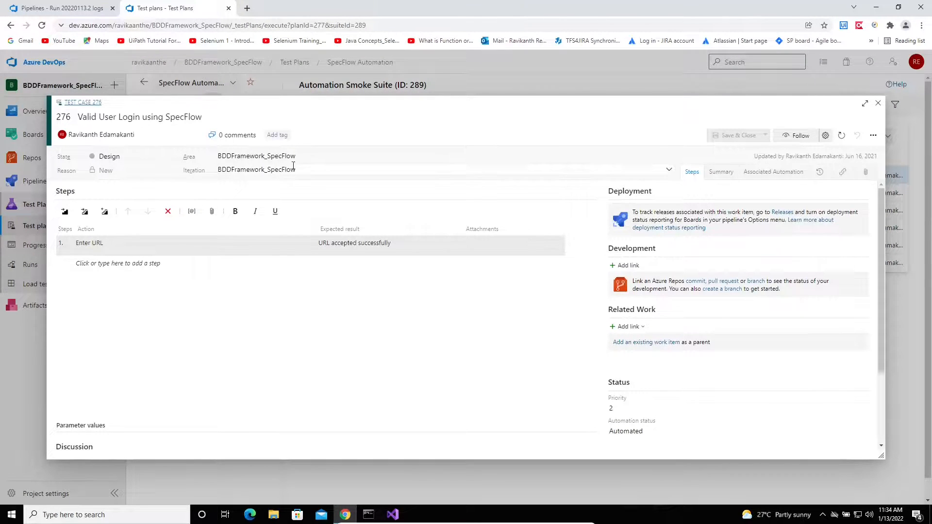
left_click(112, 252)
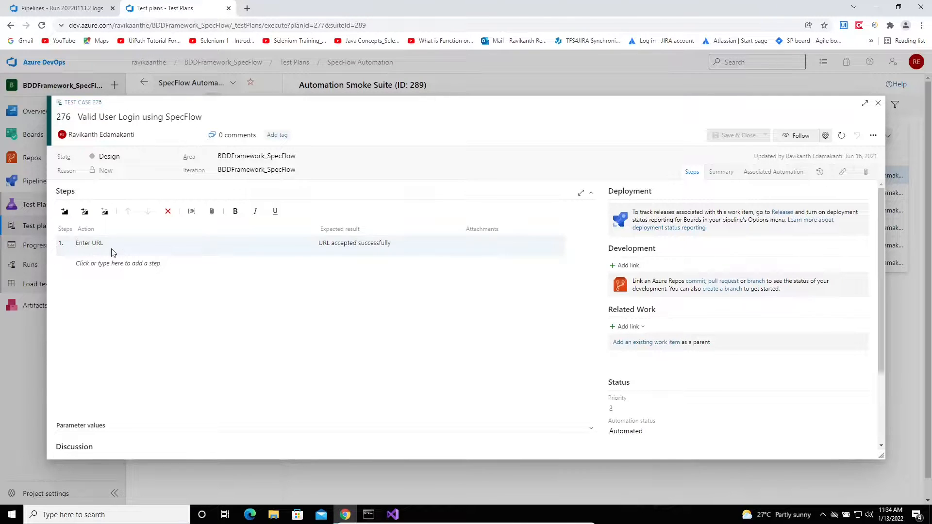
type("Ener")
key("BackSpace")
key("BackSpace")
key("BackSpace")
key("BackSpace")
Add steps 'Enter User name', 'Enter Password' and 'Click on Login button'
left_click(129, 266)
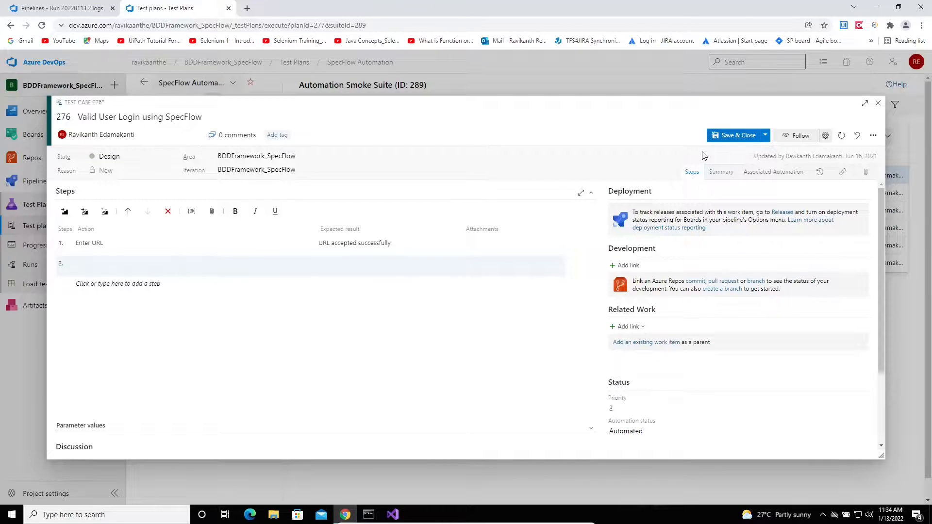
type("Enter User name")
key("Return")
type("Enter Passwo")
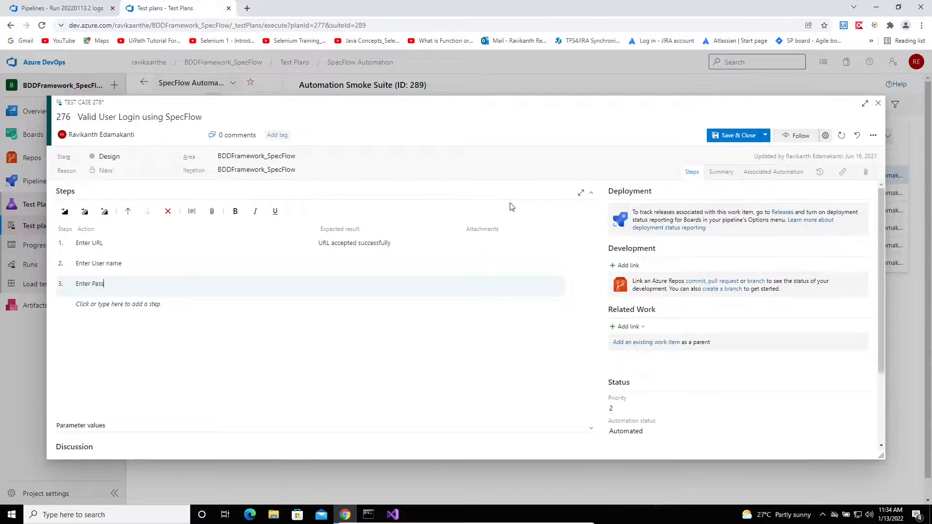
key("Return")
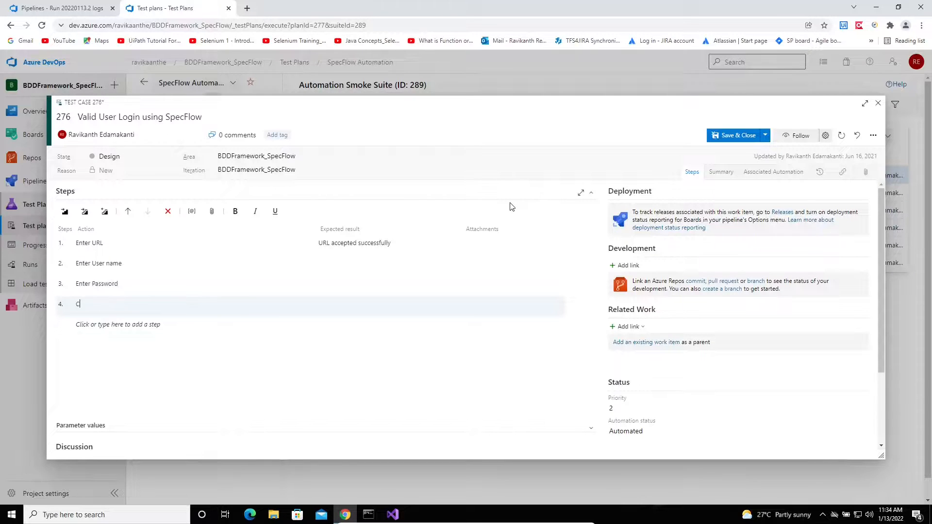
type("Click on Login button")
Save and close test case 276, then look over the other smoke suite test points
left_click(728, 134)
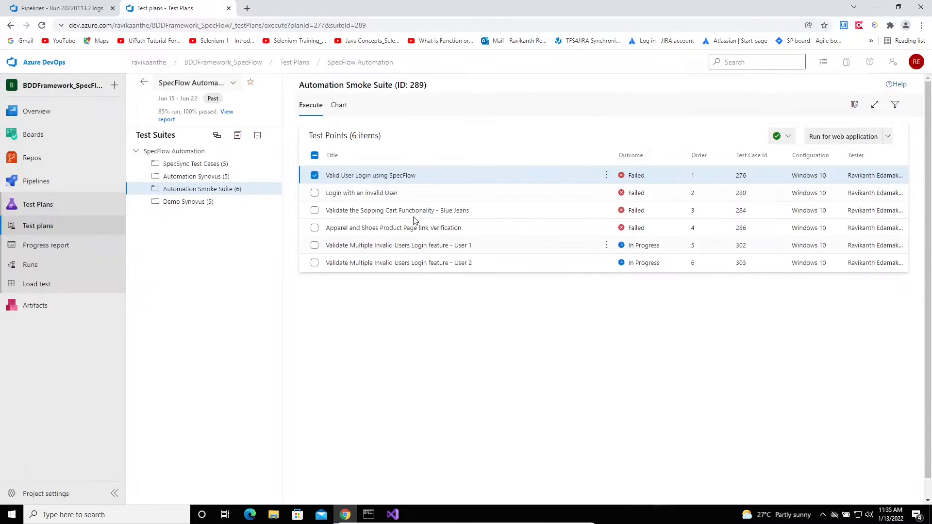
left_click(429, 196)
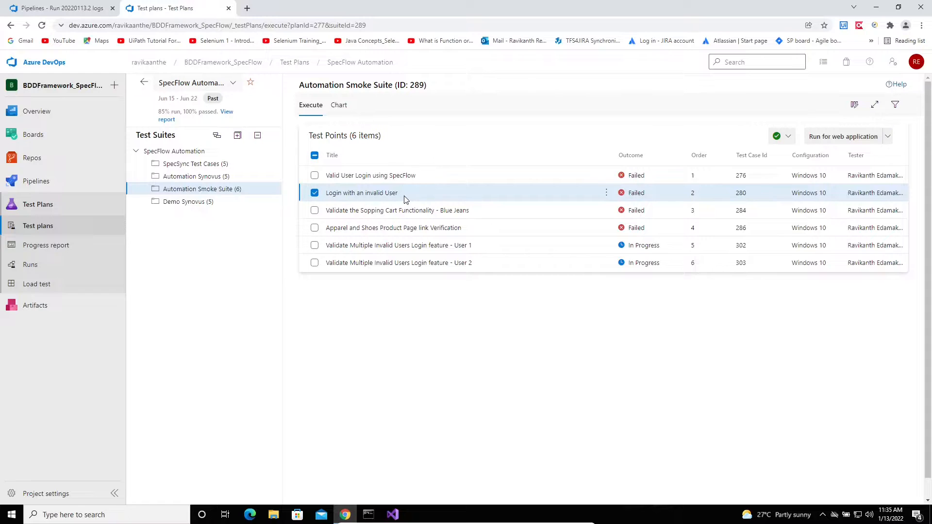
left_click(474, 216)
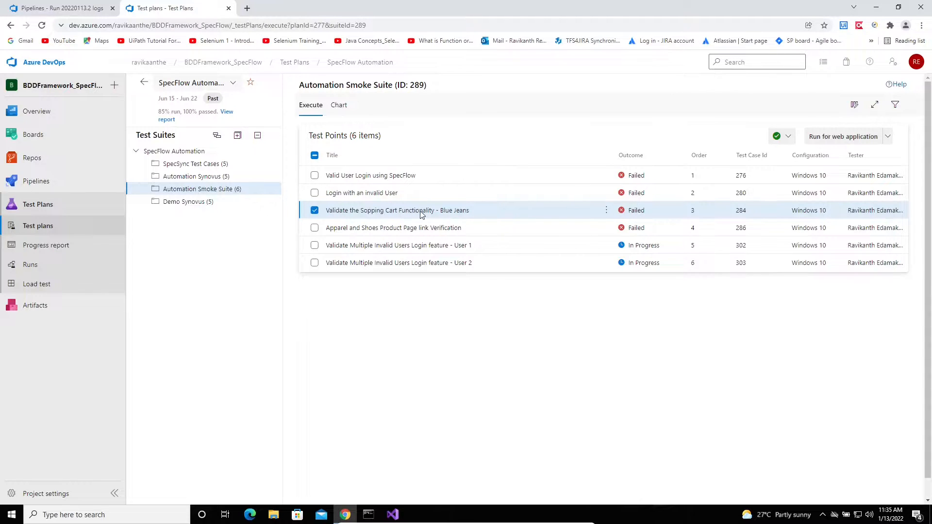
left_click(468, 228)
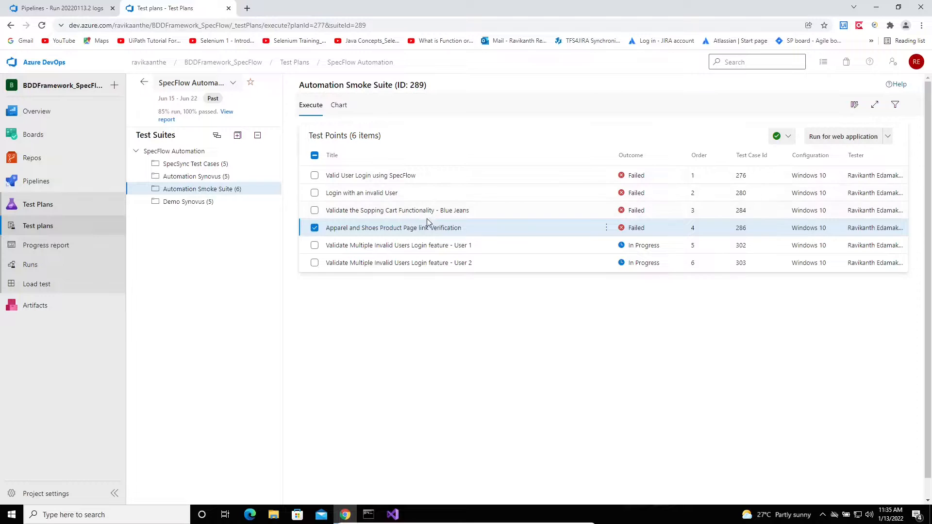
left_click(420, 179)
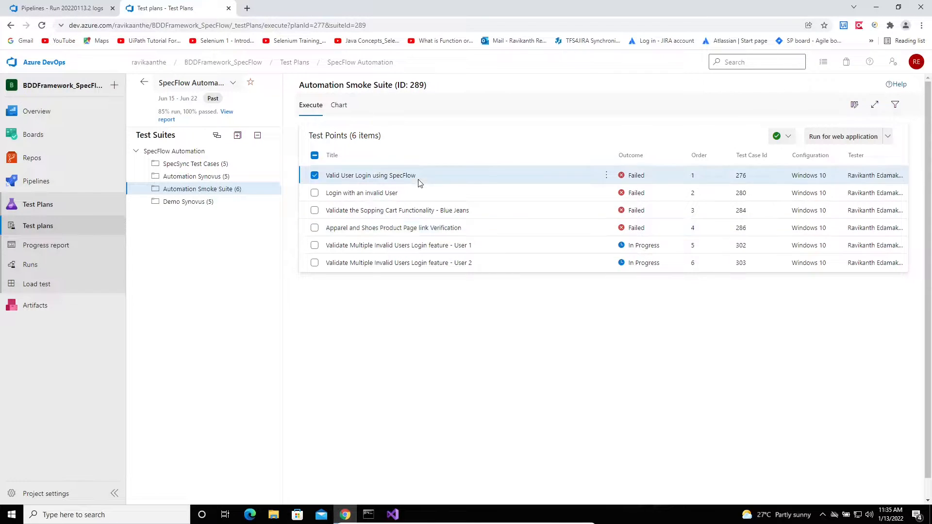
left_click(442, 195)
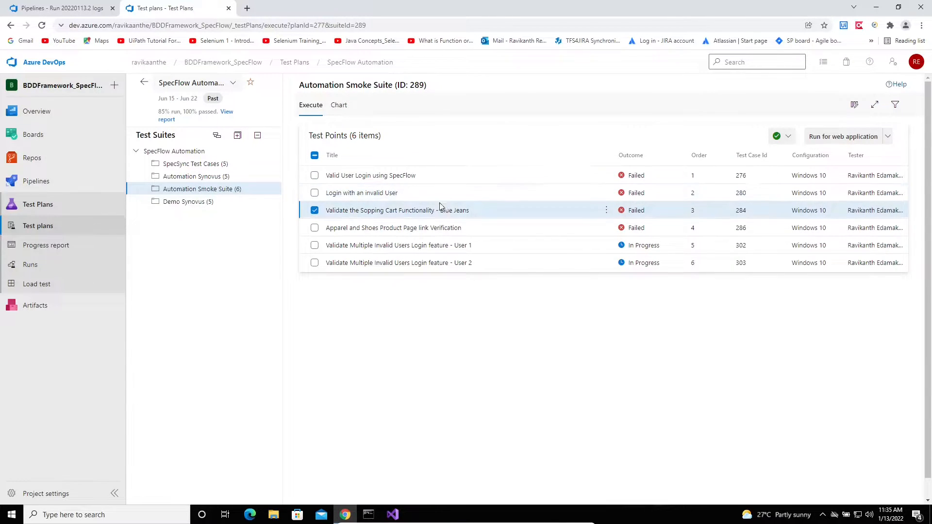
Open test case 280 for editing, close it unchanged, and switch to Visual Studio
right_click(437, 199)
left_click(487, 273)
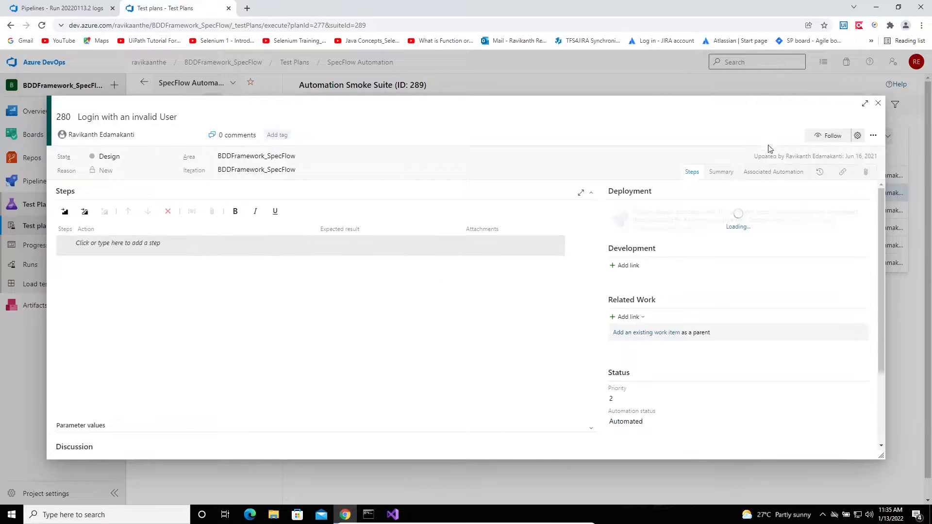
left_click(878, 103)
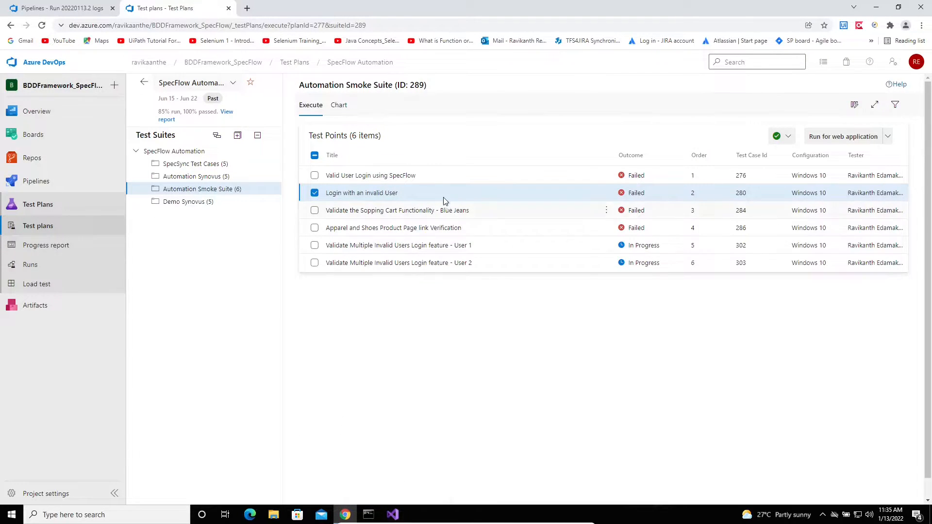
left_click(416, 215)
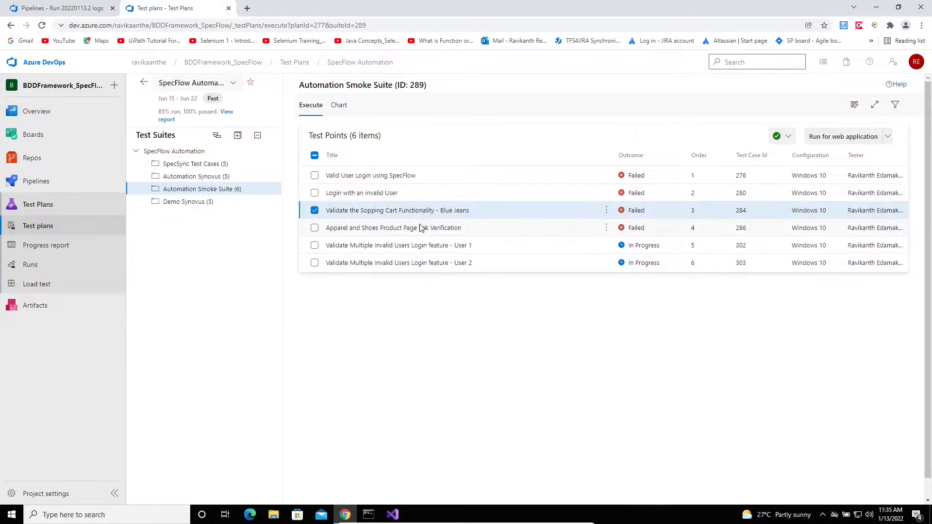
left_click(423, 227)
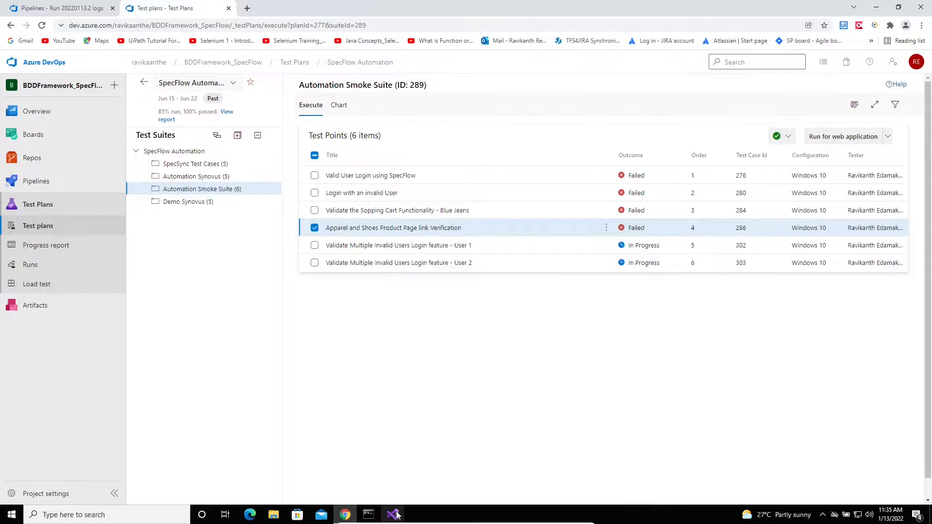
left_click(394, 515)
Step through the 1Login.feature login steps and enlarge the editor to reveal the Examples table
left_click(321, 197)
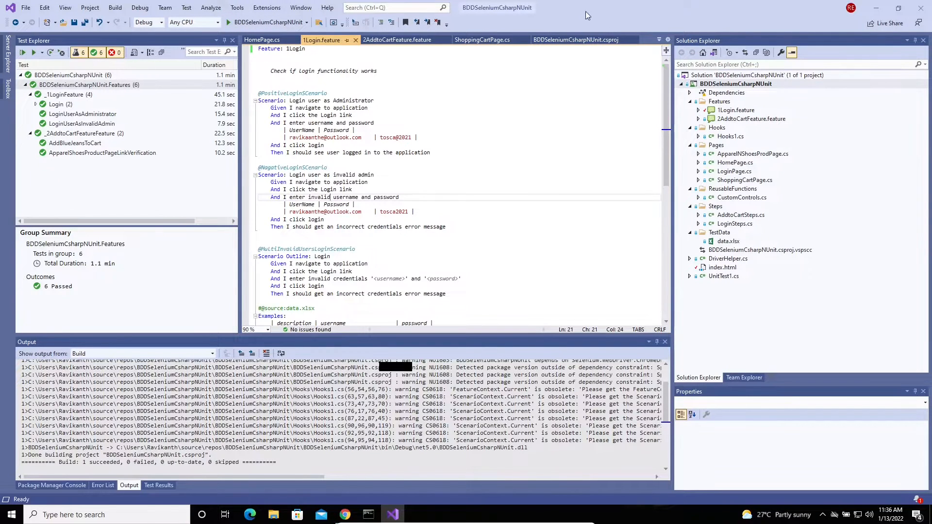
left_click(440, 124)
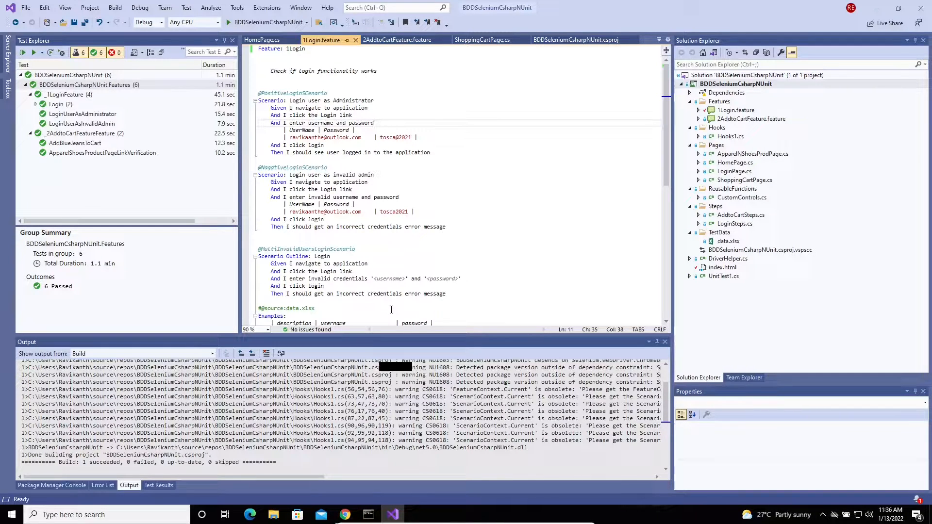
left_click(469, 187)
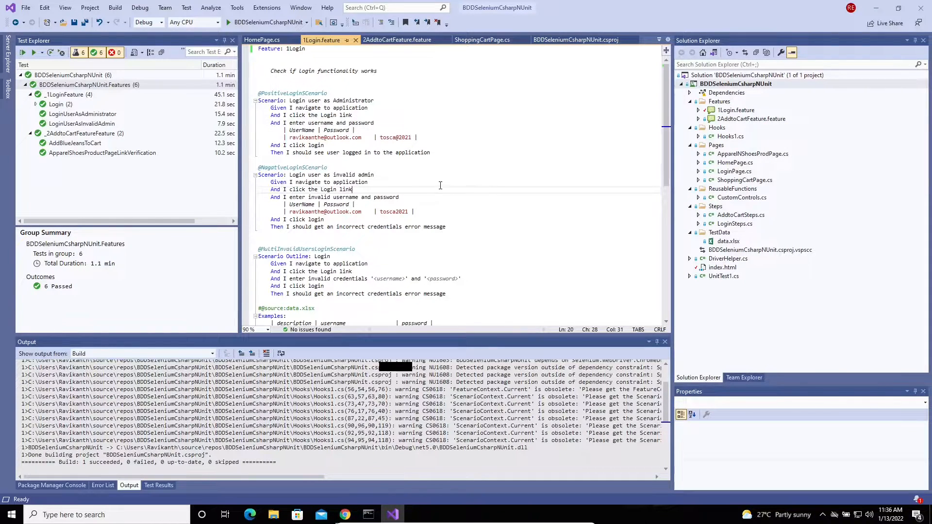
left_click_drag(432, 336, 432, 367)
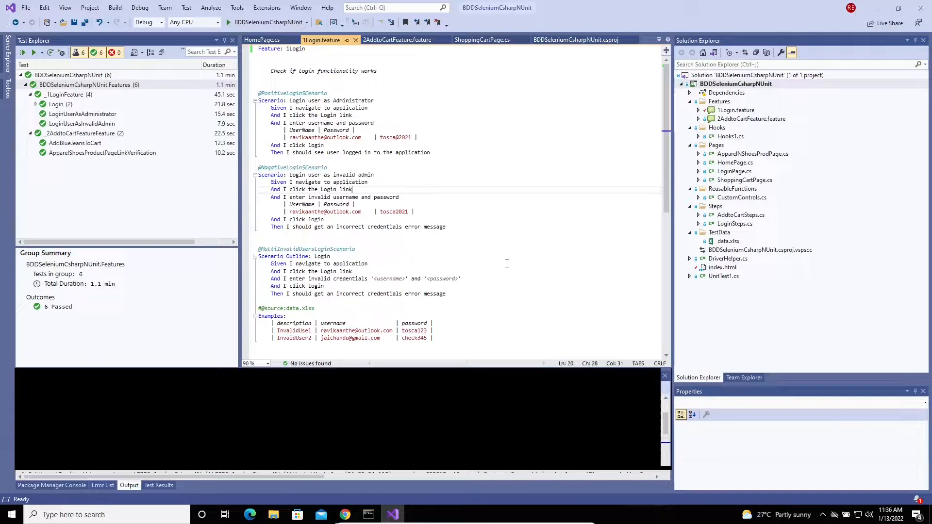
left_click(490, 229)
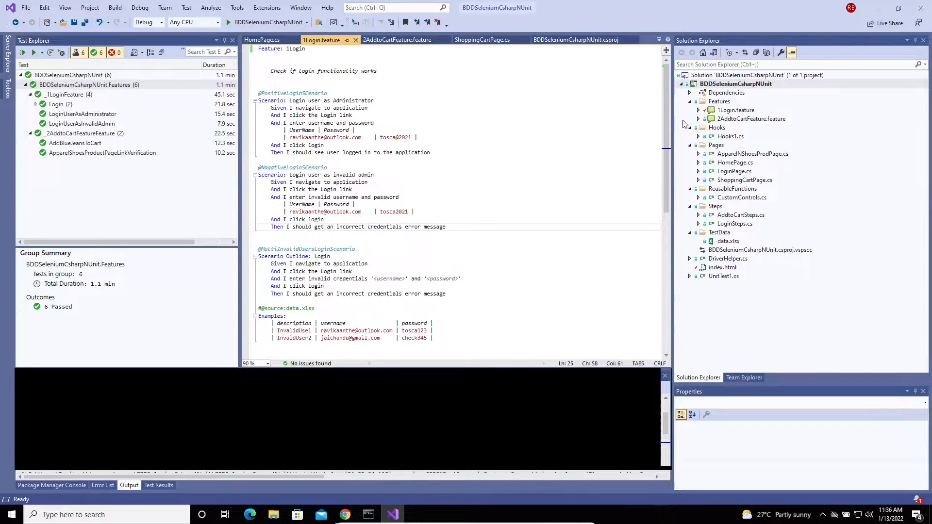
left_click(732, 111)
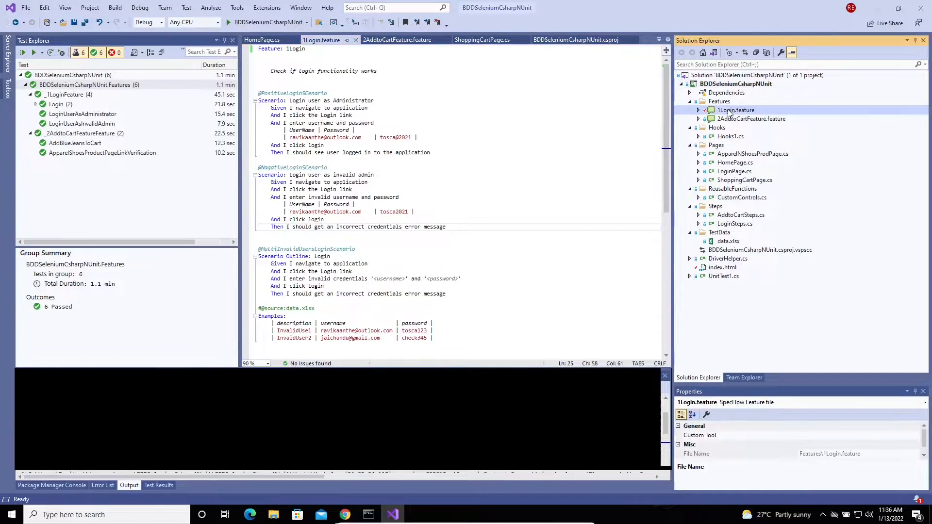
double_click(731, 120)
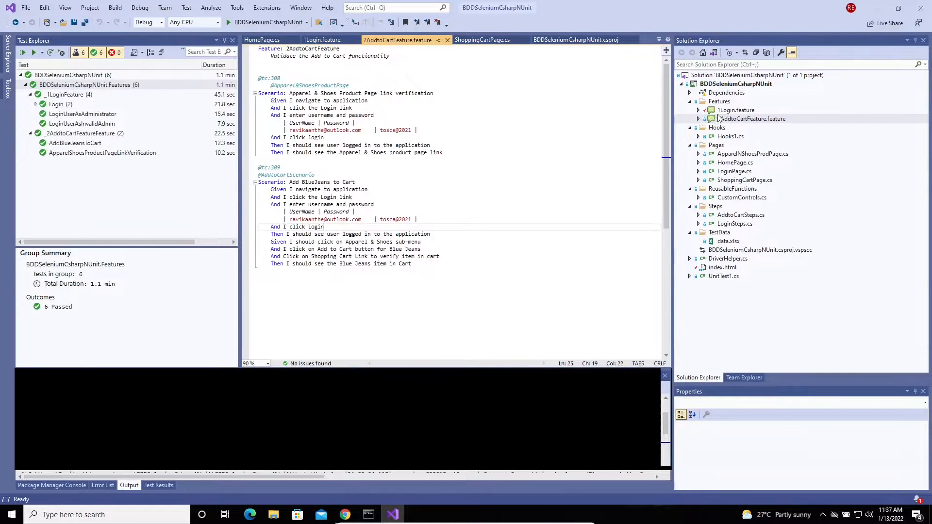
double_click(723, 111)
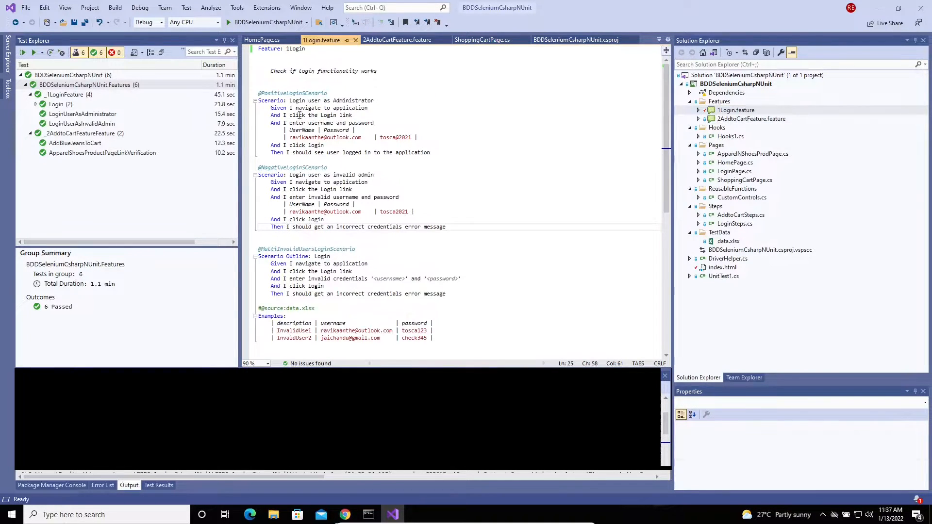
left_click(262, 93)
left_click_drag(262, 93, 435, 152)
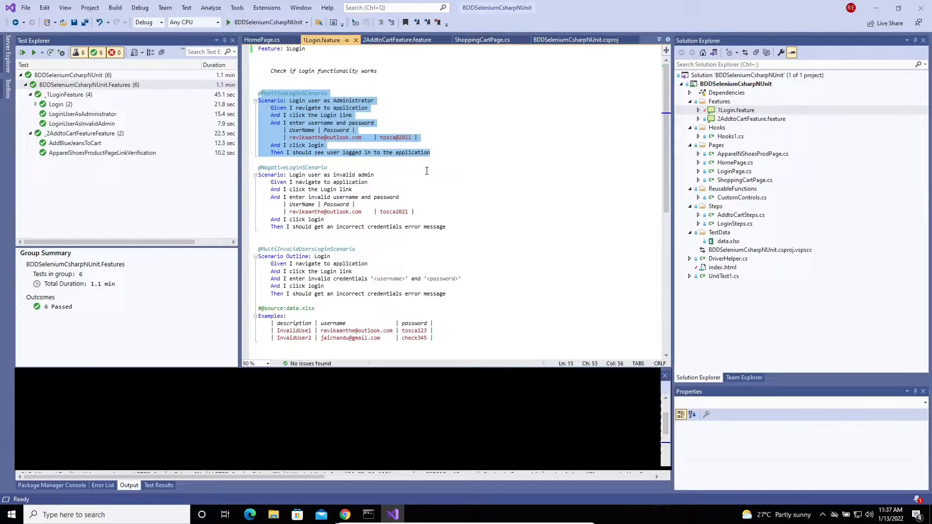
left_click_drag(259, 167, 272, 175)
left_click_drag(368, 209, 453, 228)
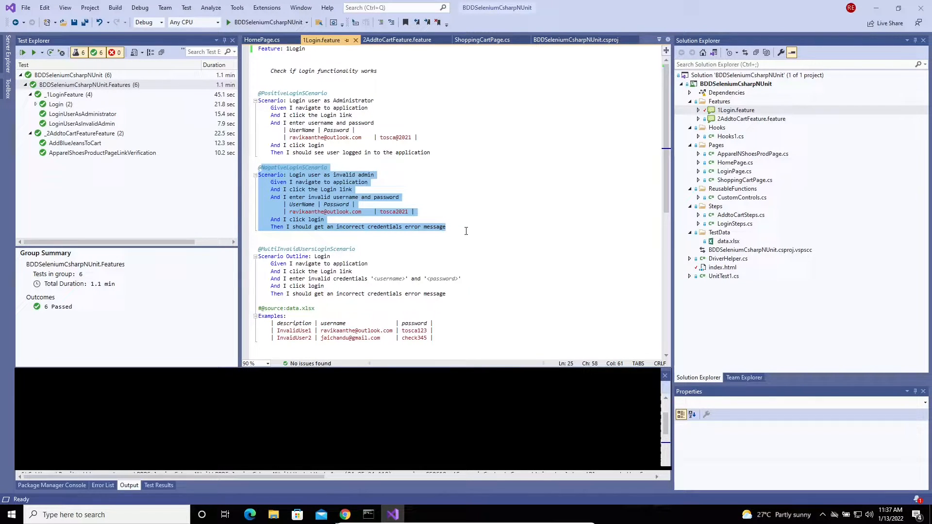
left_click(466, 231)
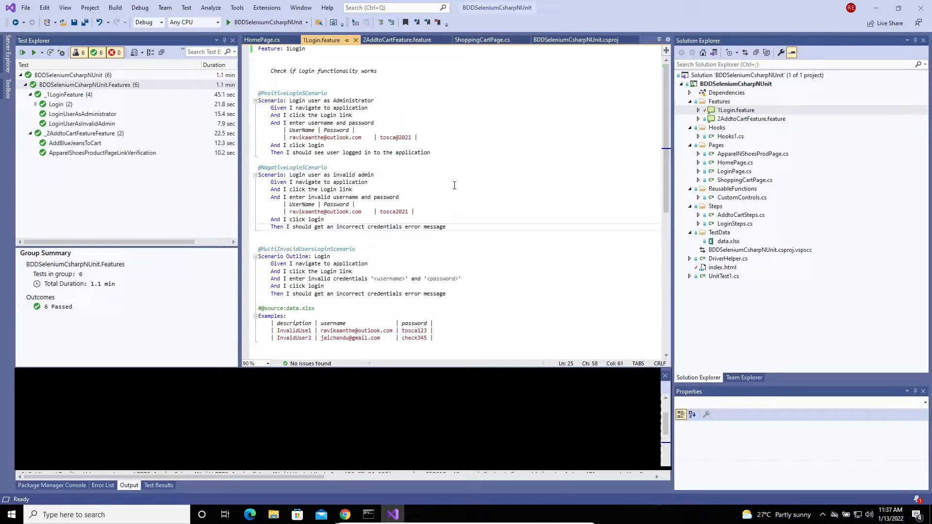
double_click(732, 120)
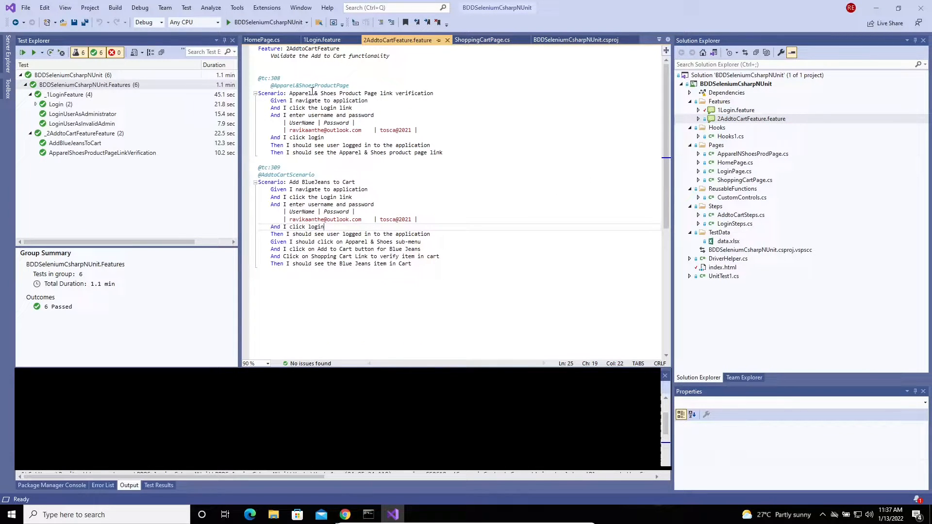
left_click_drag(258, 93, 452, 93)
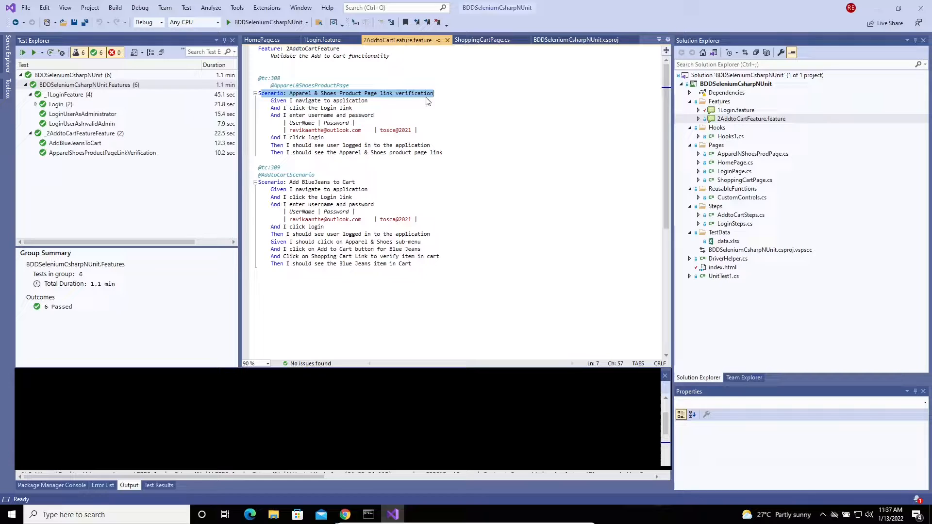
left_click(452, 95)
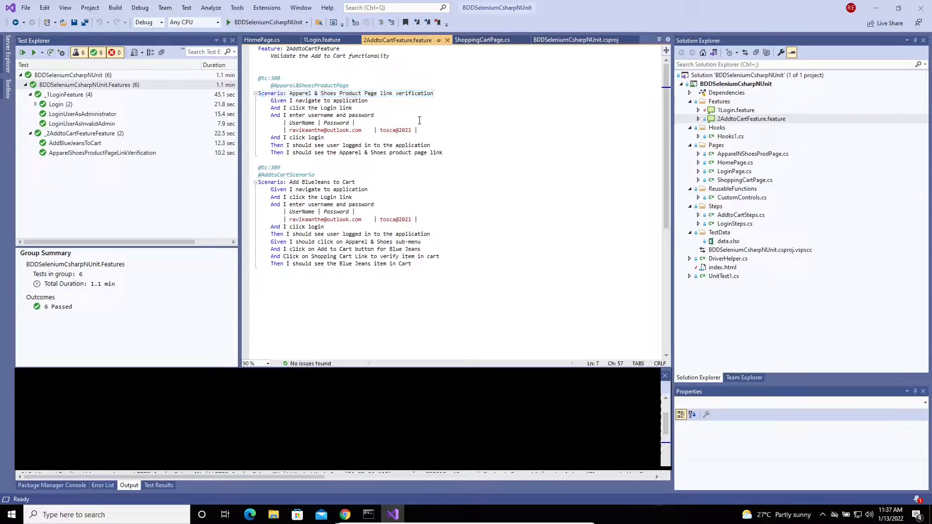
left_click(280, 182)
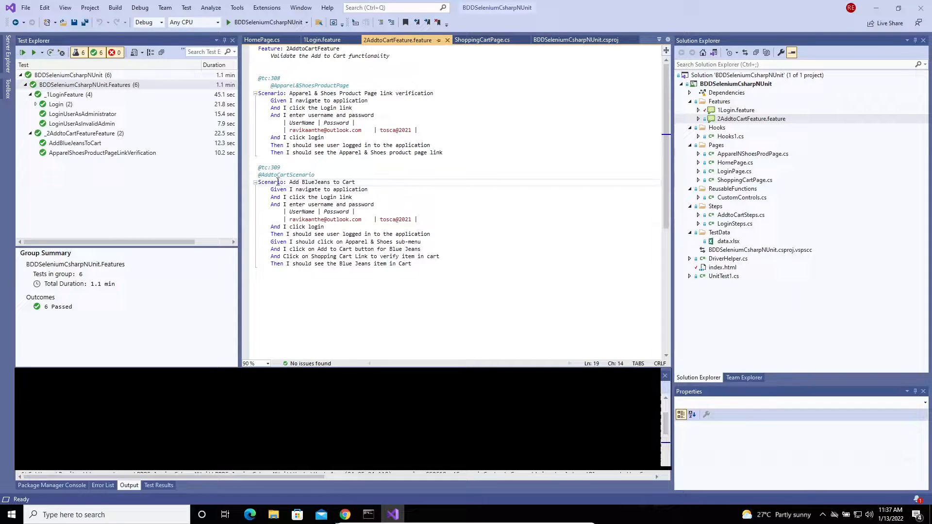
left_click_drag(290, 182, 363, 182)
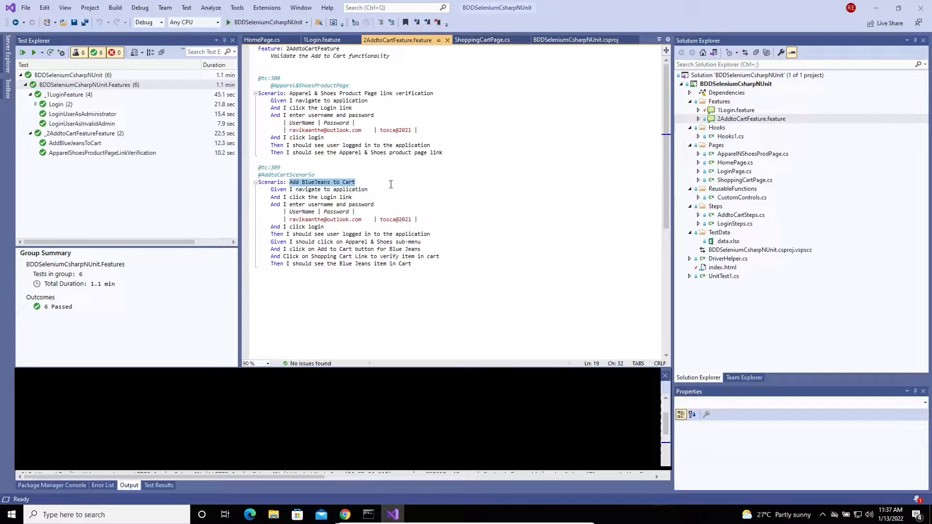
left_click(378, 183)
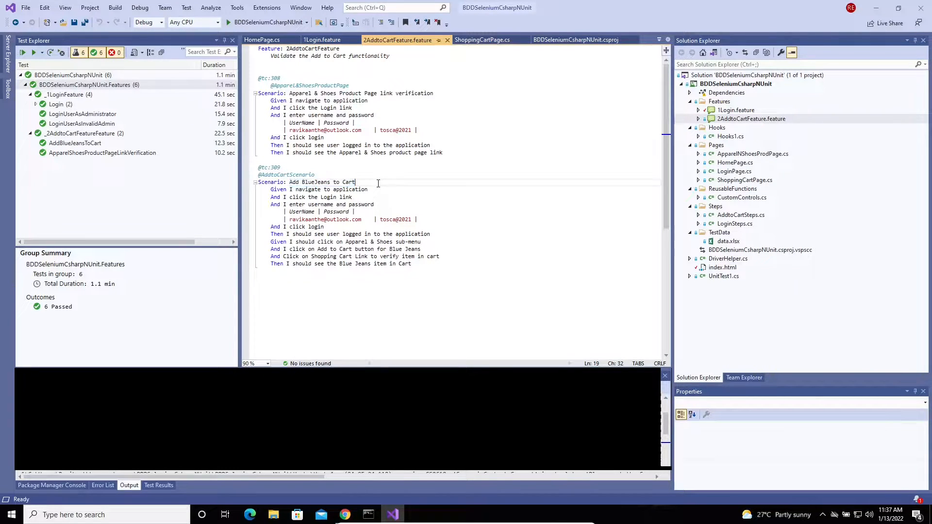
triple_click(321, 264)
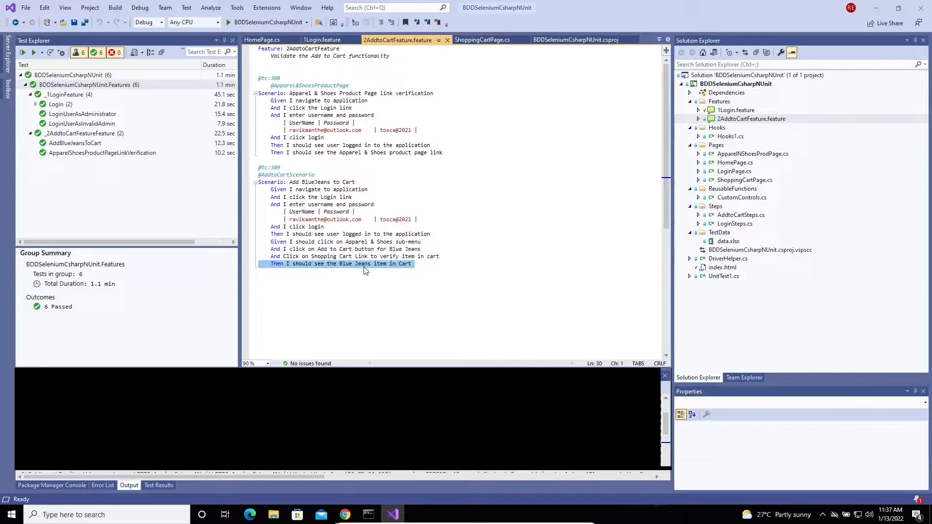
left_click(423, 274)
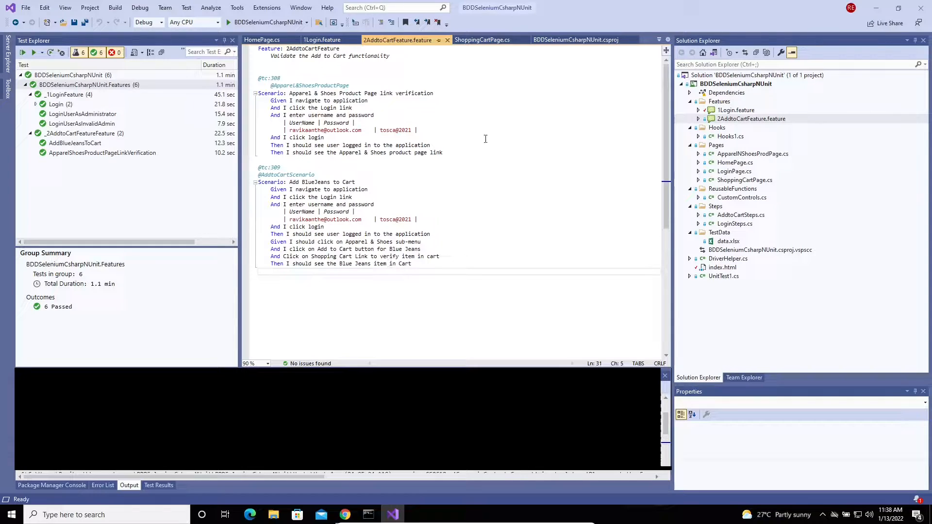
Return to 1Login.feature and review the administrator scenario's UserName and Login link steps
left_click(322, 40)
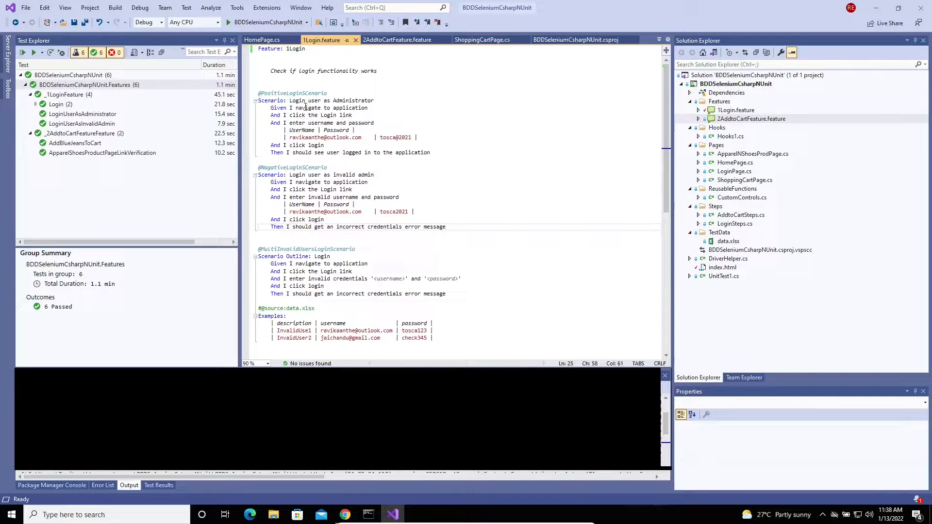
left_click(443, 158)
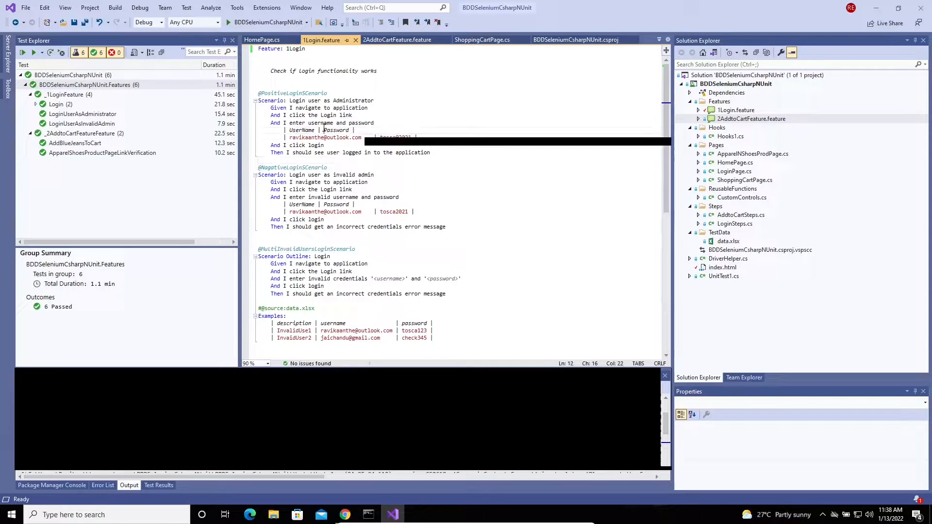
right_click(324, 129)
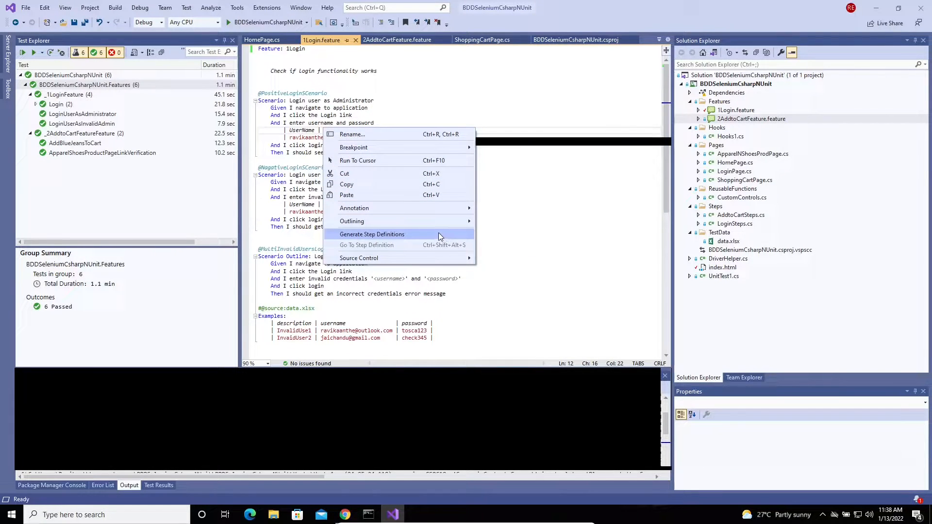
left_click(292, 115)
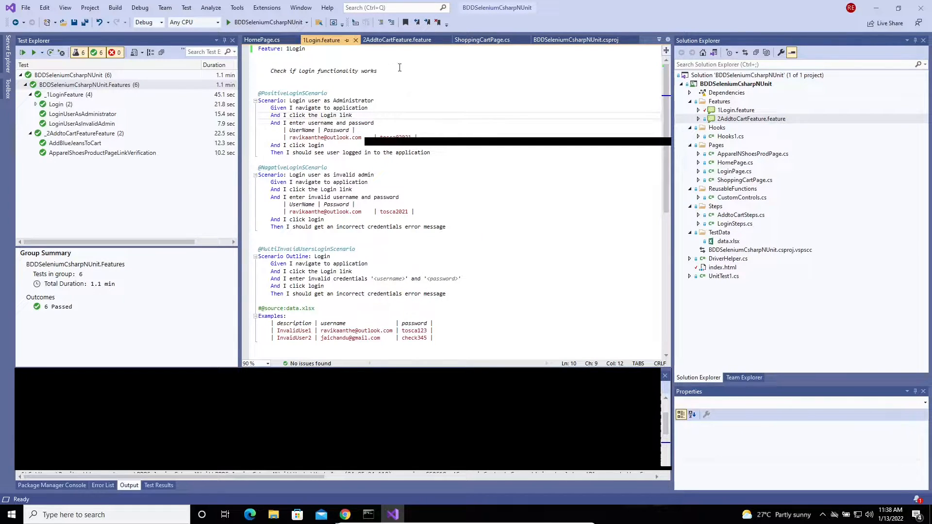
Open LoginSteps.cs and compare its Given step bindings with 1Login.feature
double_click(739, 224)
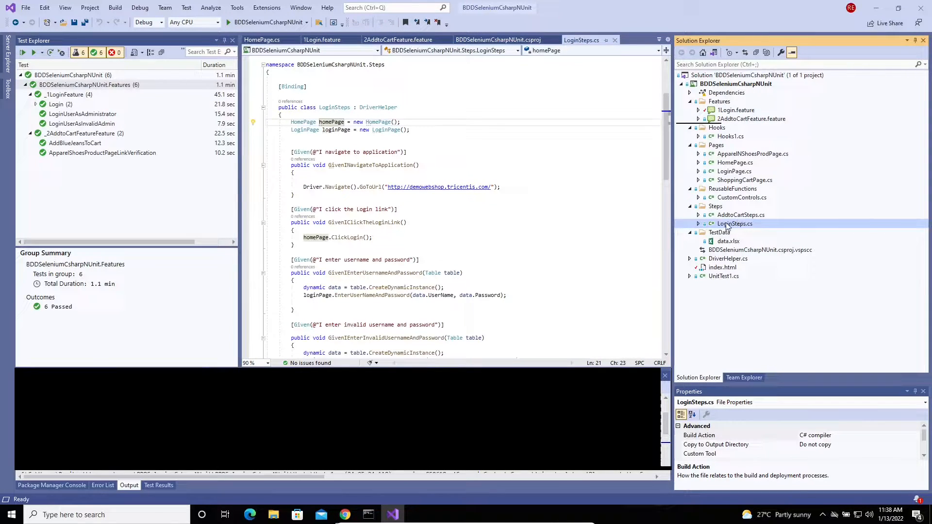
left_click(398, 202)
scroll(387, 124, "up", 3)
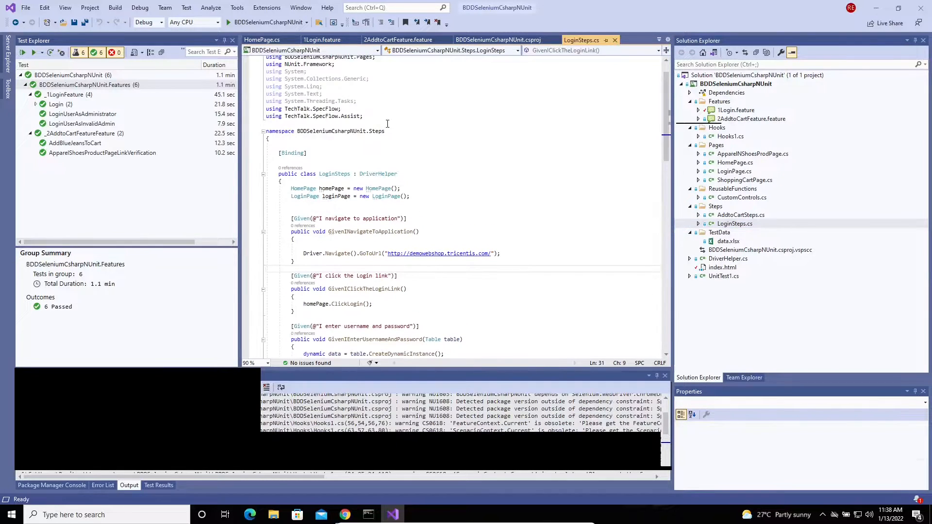
left_click(322, 40)
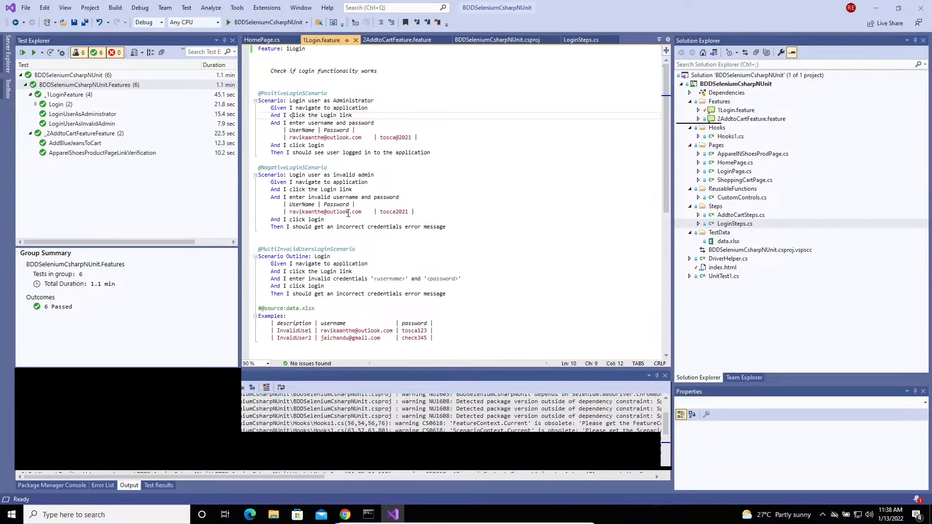
left_click(582, 40)
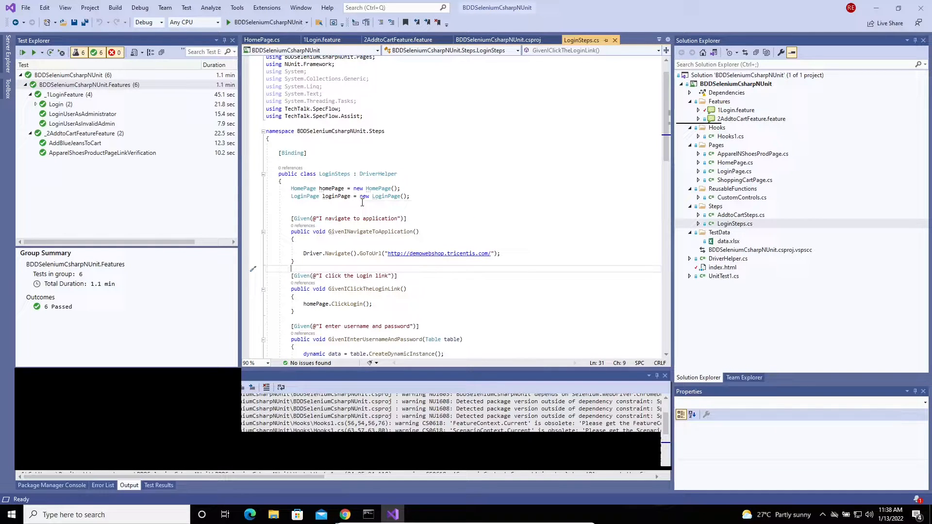
scroll(362, 203, "down", 5)
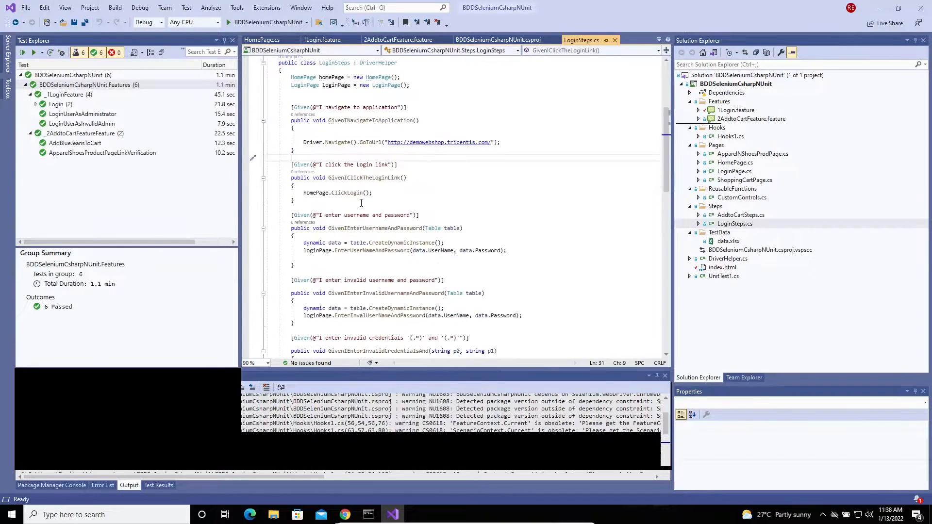
scroll(362, 203, "up", 6)
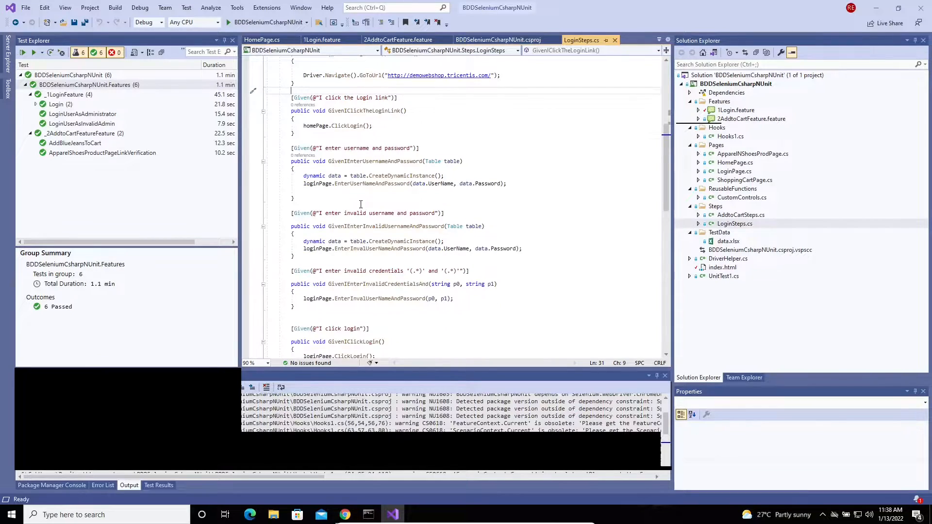
From the Add to Cart feature file, review AddtoCartSteps.cs, then open DriverHelper.cs
left_click(394, 39)
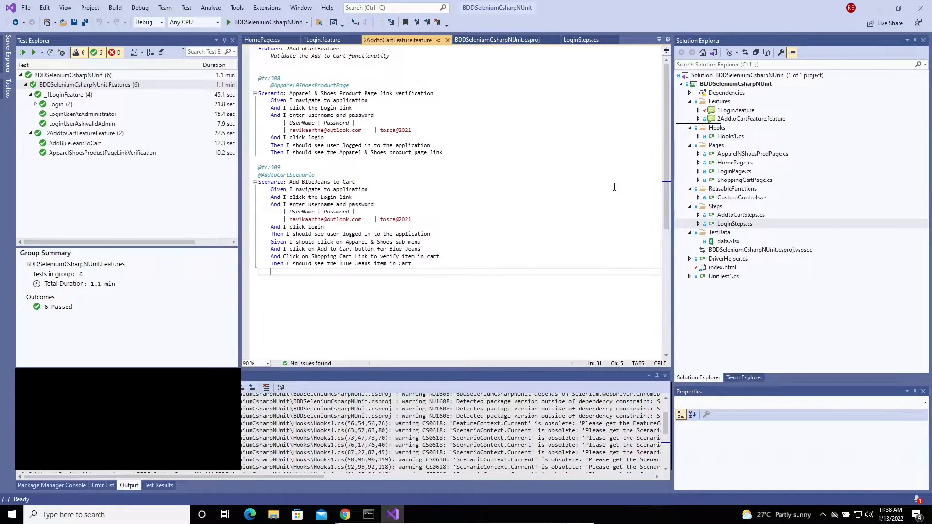
double_click(735, 216)
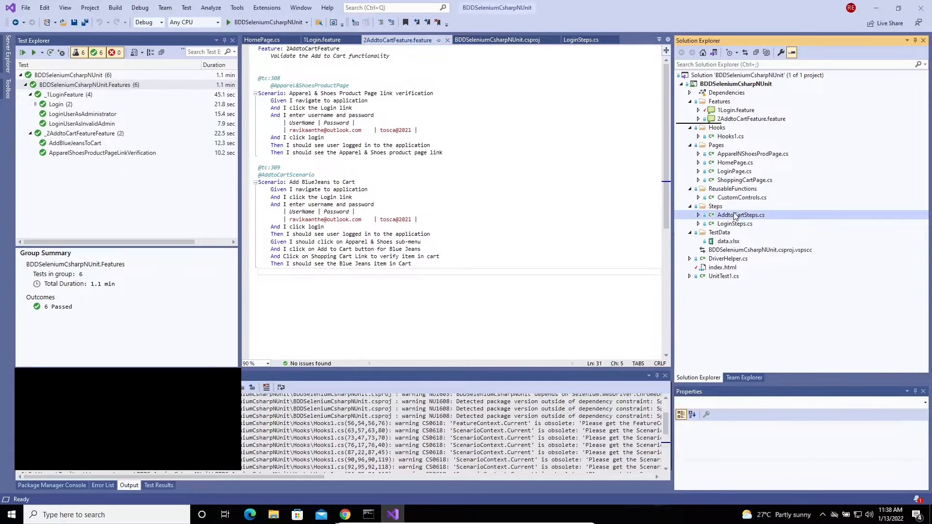
left_click(512, 216)
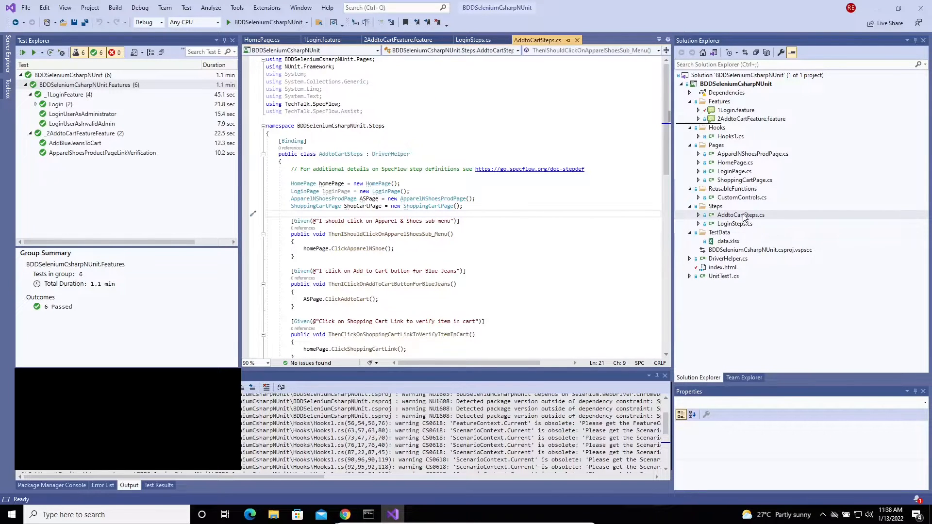
scroll(461, 185, "down", 9)
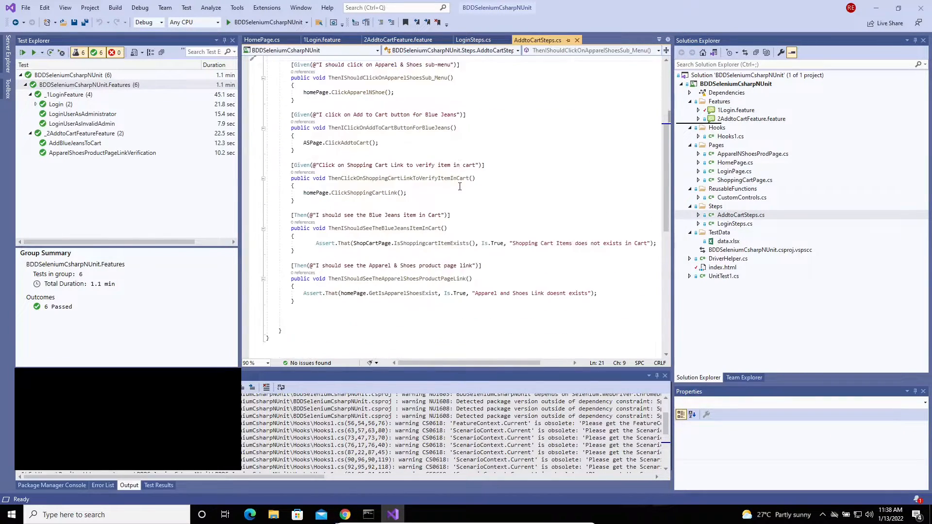
scroll(459, 188, "up", 9)
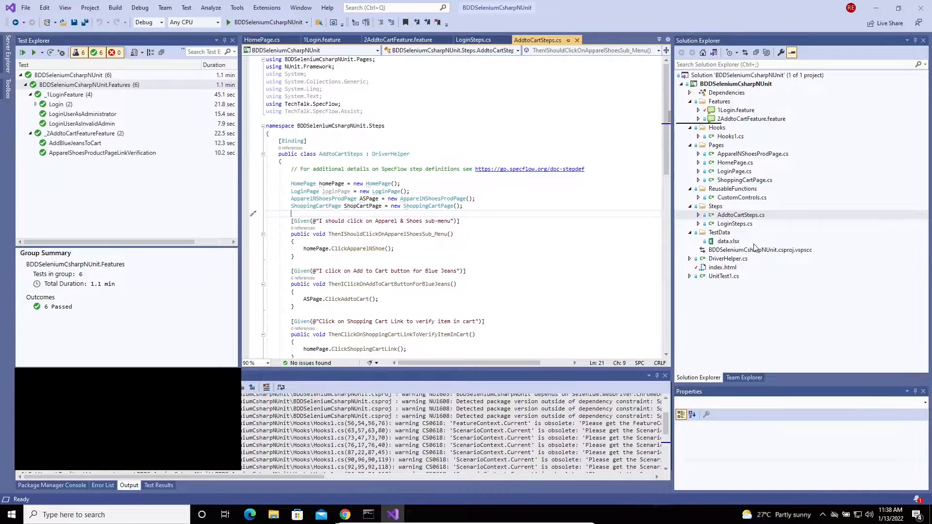
double_click(728, 259)
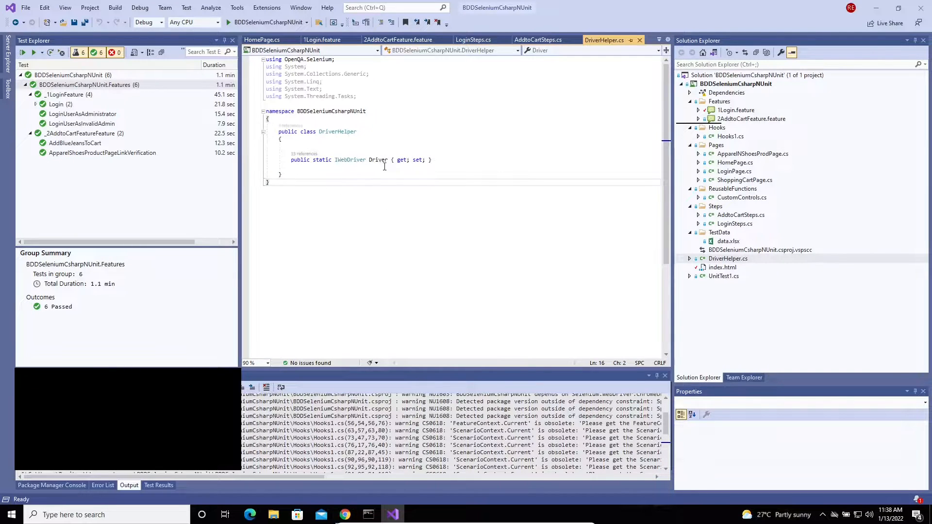
double_click(728, 138)
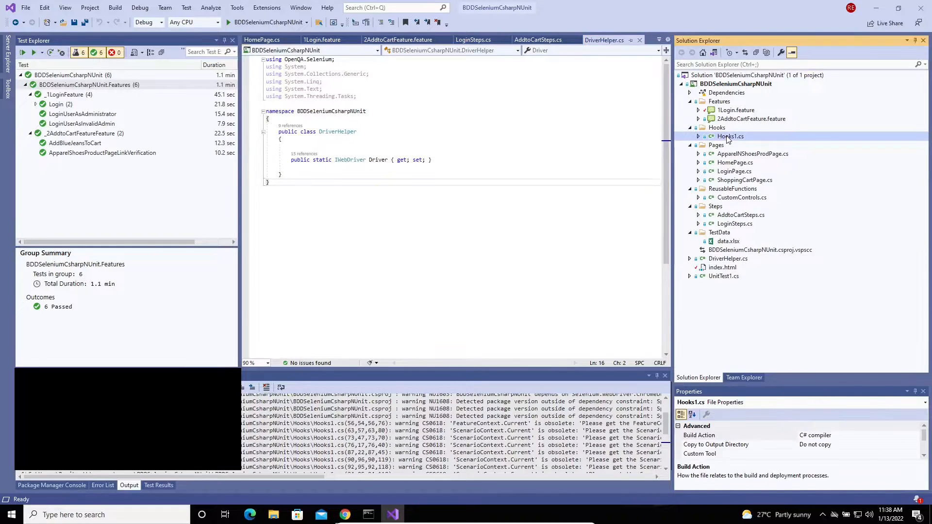
left_click(510, 199)
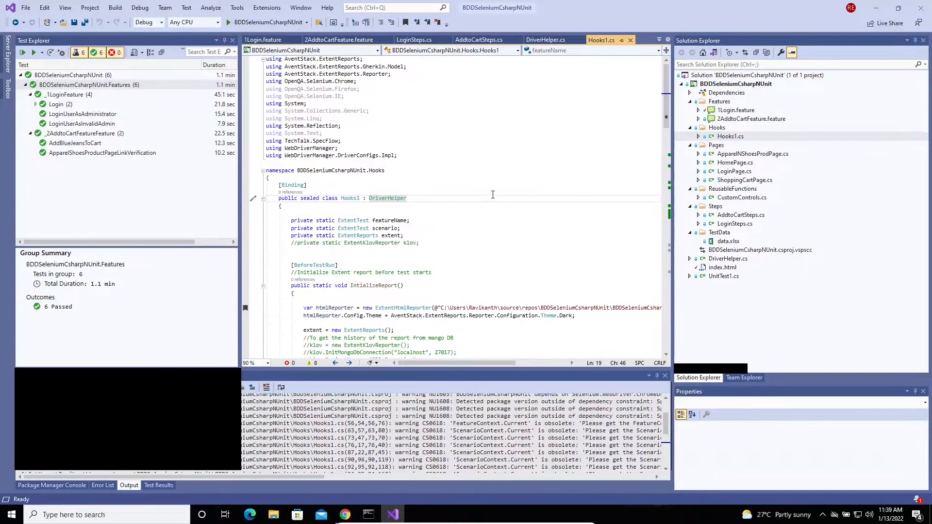
scroll(487, 197, "down", 2)
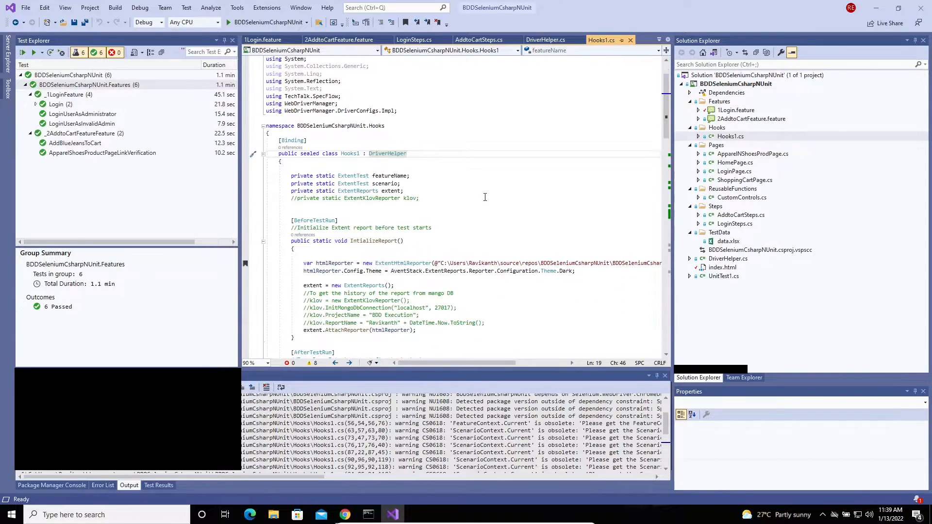
scroll(485, 198, "down", 5)
scroll(485, 197, "down", 2)
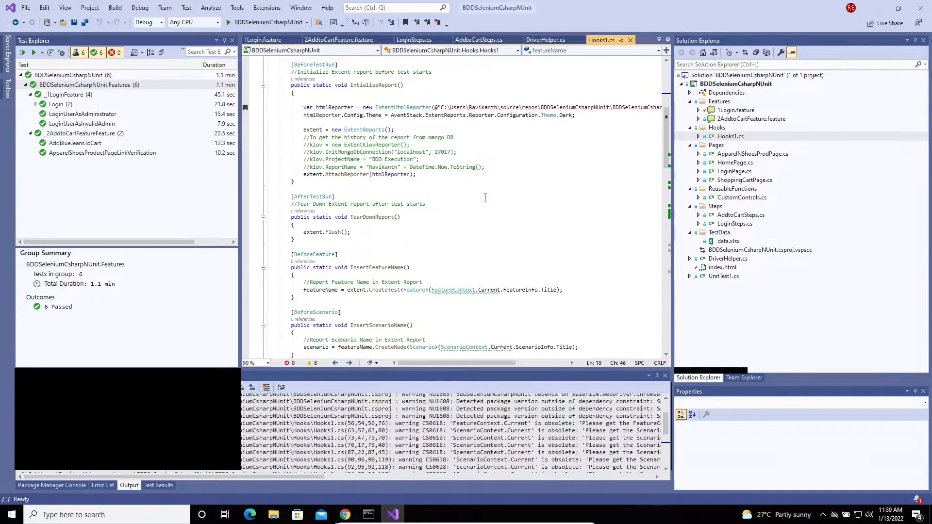
left_click(399, 225)
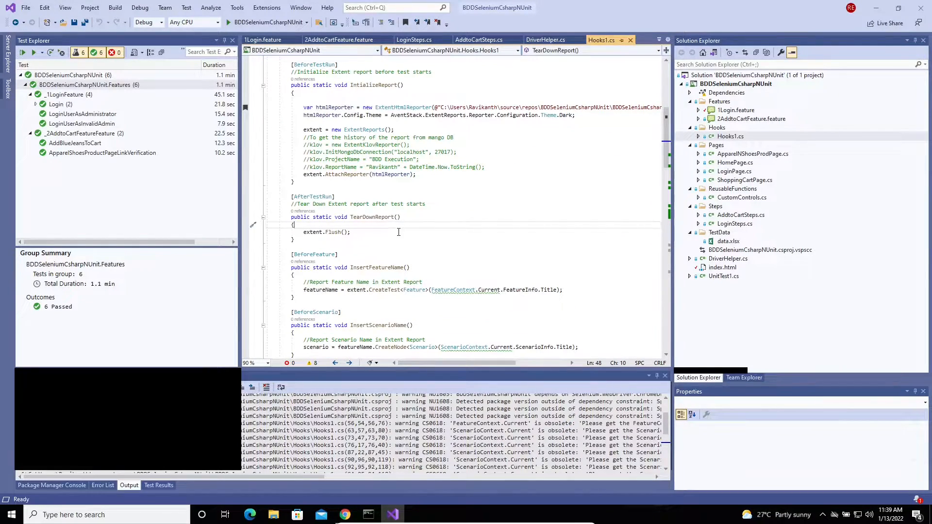
scroll(399, 232, "down", 3)
scroll(398, 232, "down", 1)
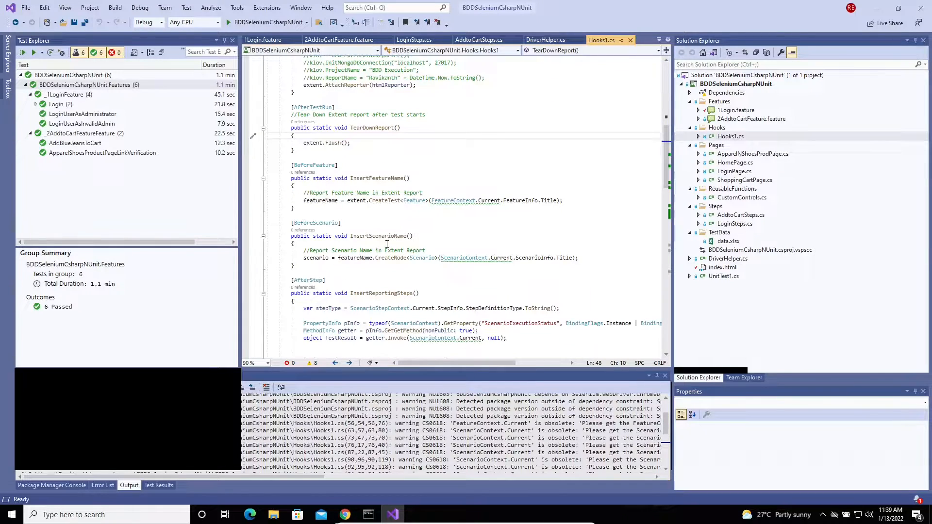
scroll(387, 244, "down", 1)
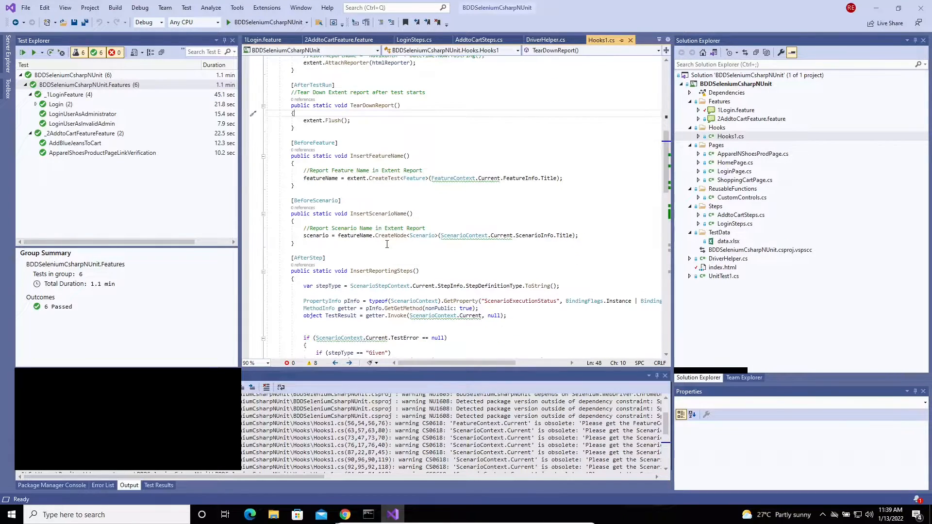
left_click(362, 178)
left_click(341, 214)
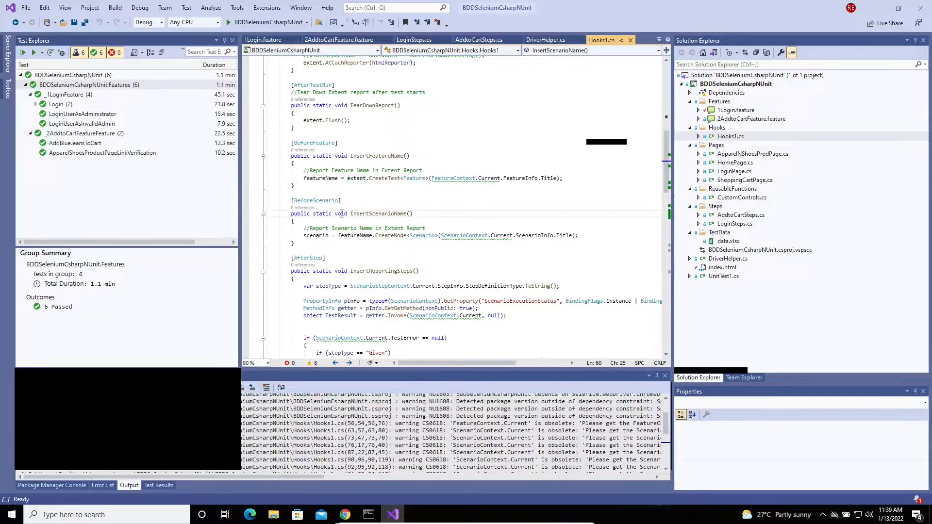
scroll(343, 214, "down", 2)
scroll(343, 200, "down", 5)
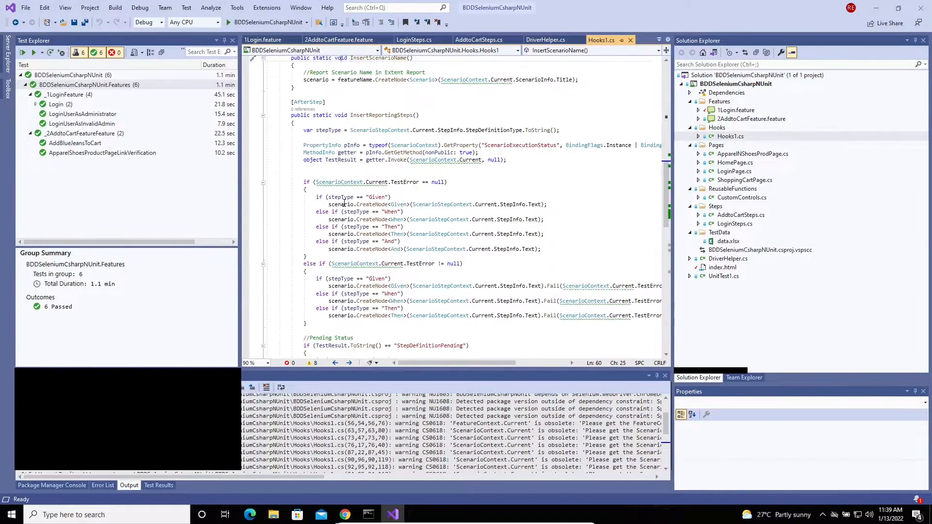
scroll(343, 204, "down", 10)
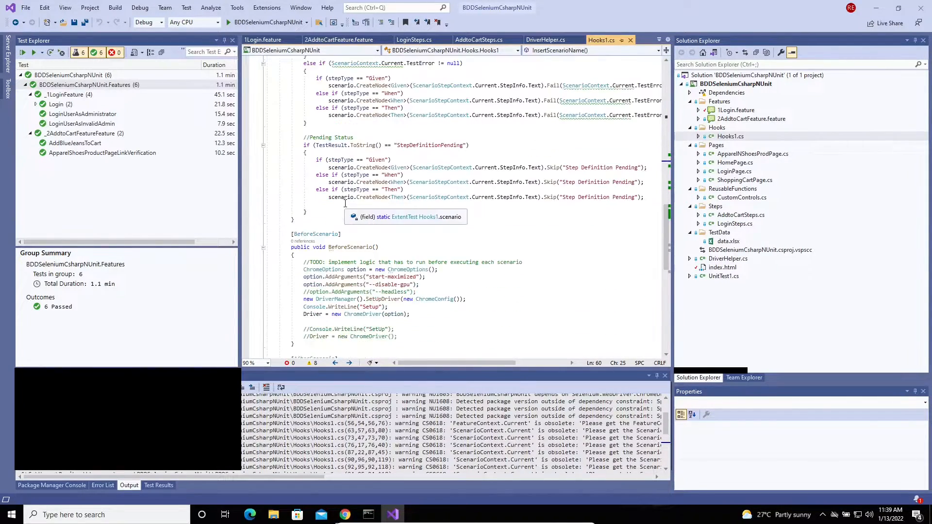
scroll(355, 219, "down", 3)
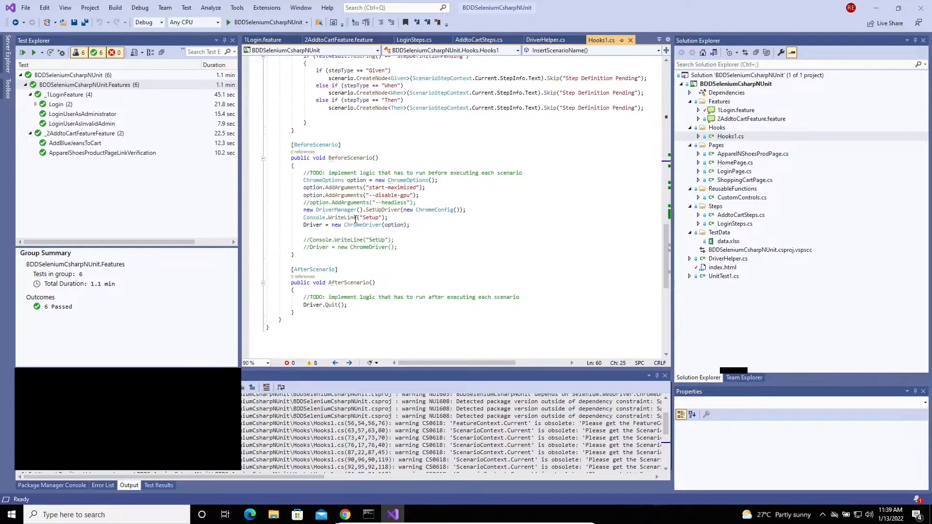
left_click(409, 243)
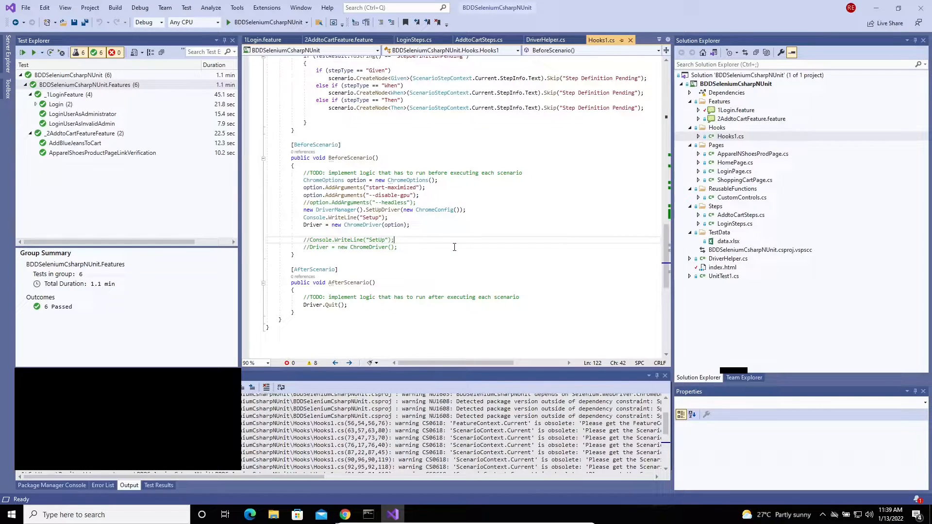
left_click(292, 145)
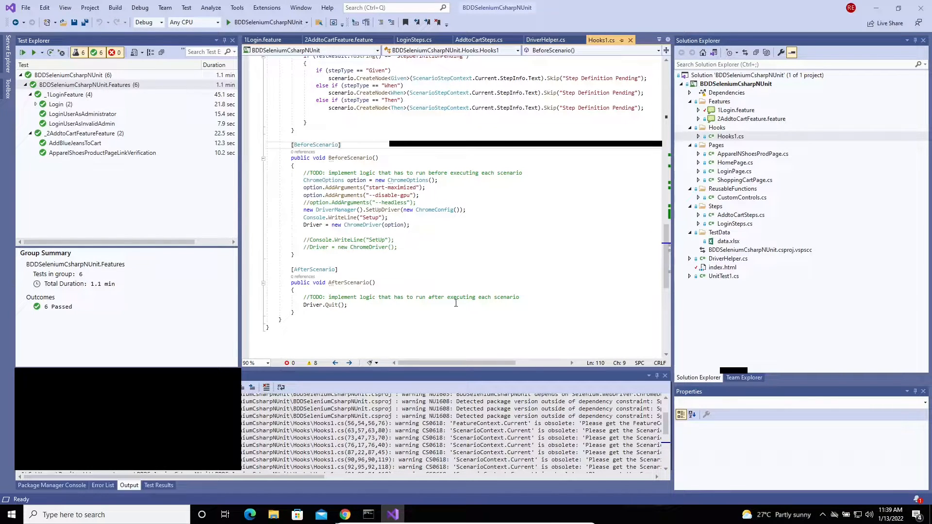
left_click(305, 254)
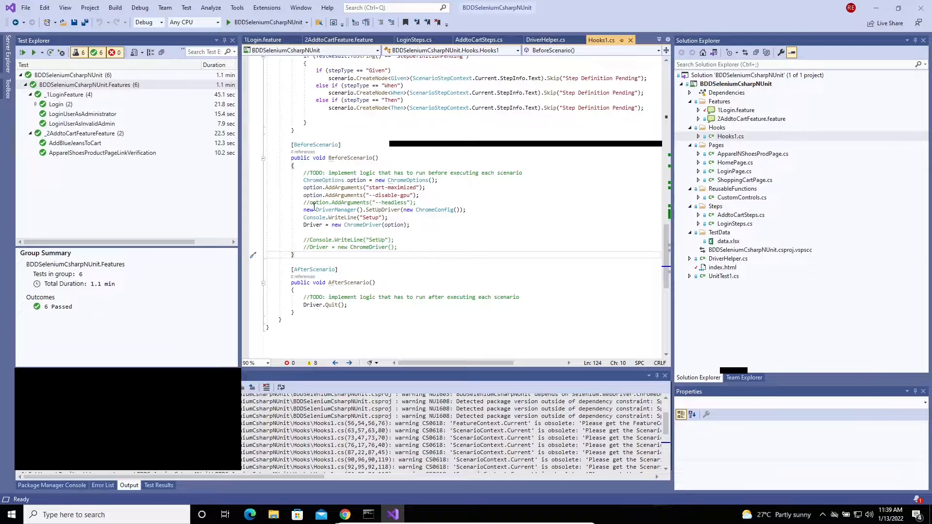
left_click(466, 224)
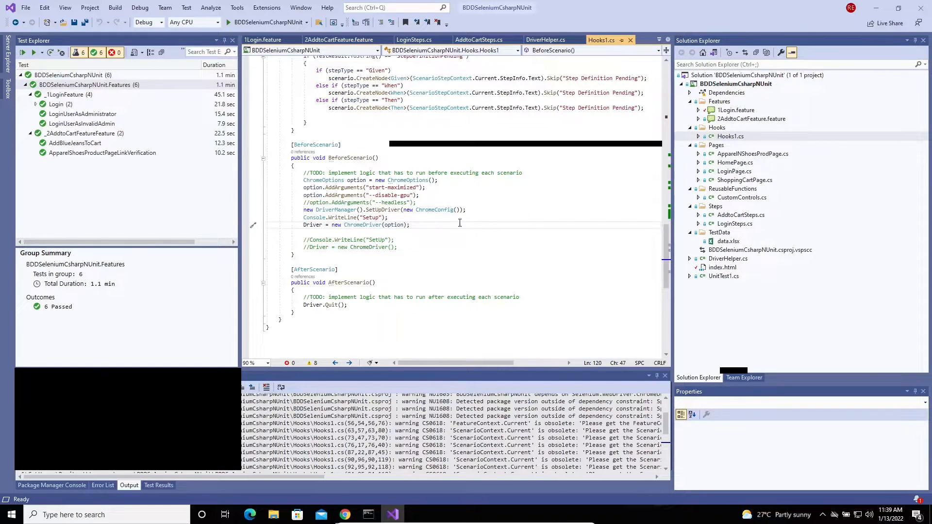
left_click_drag(291, 270, 337, 317)
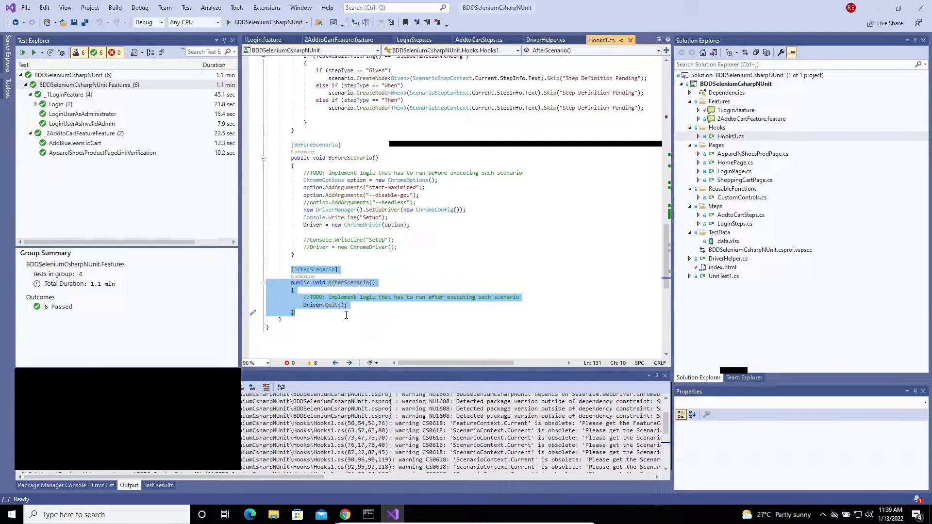
left_click(313, 323)
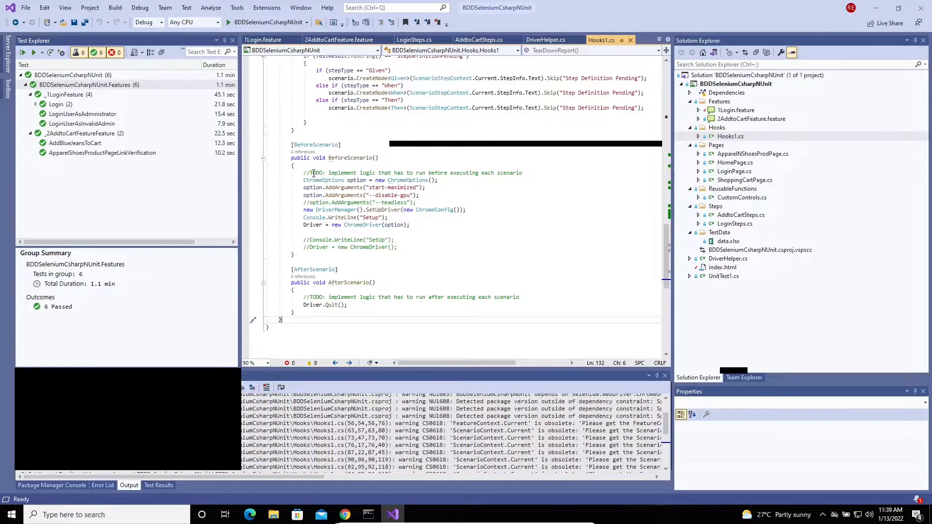
left_click(410, 247)
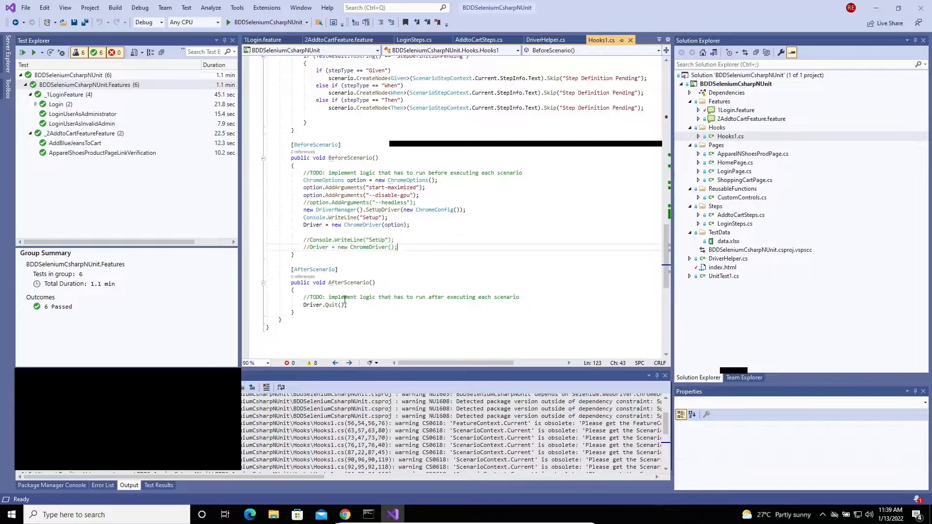
left_click(318, 312)
left_click_drag(298, 321, 293, 296)
left_click(361, 272)
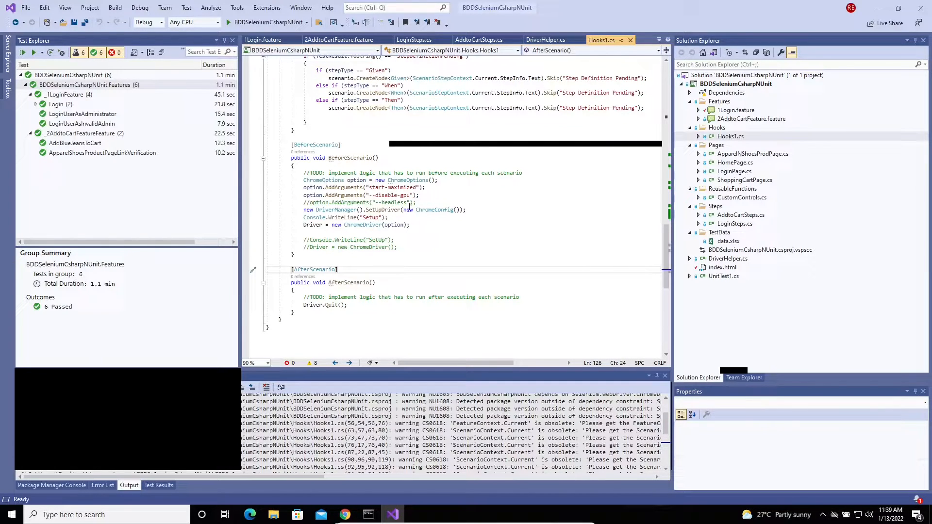
left_click(334, 311)
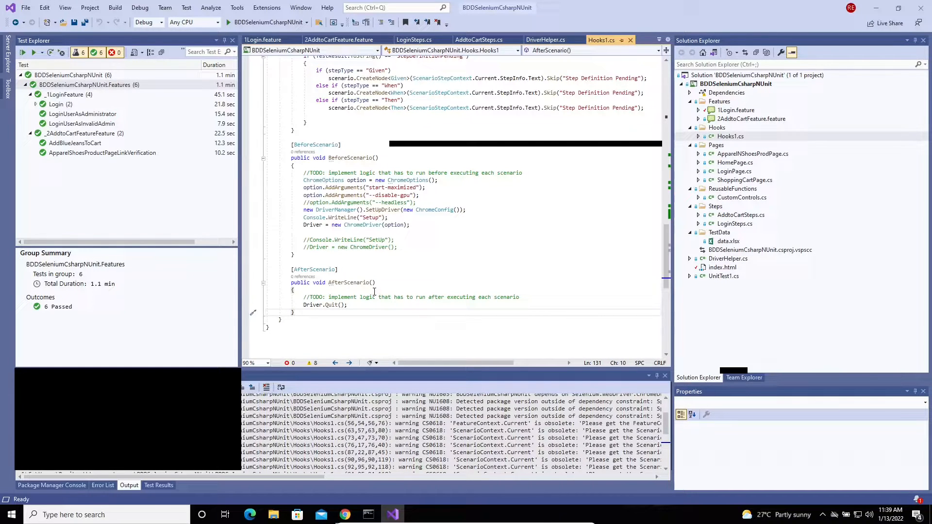
scroll(384, 285, "up", 15)
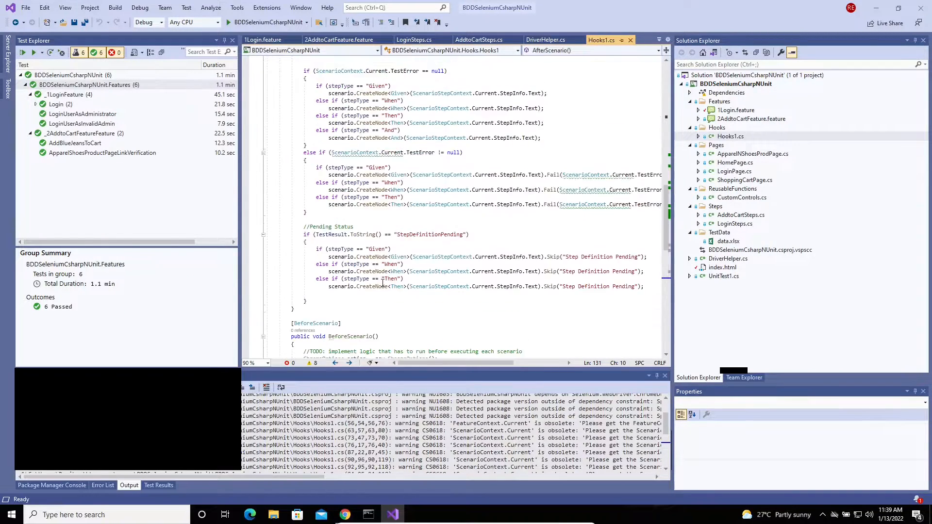
scroll(382, 282, "up", 15)
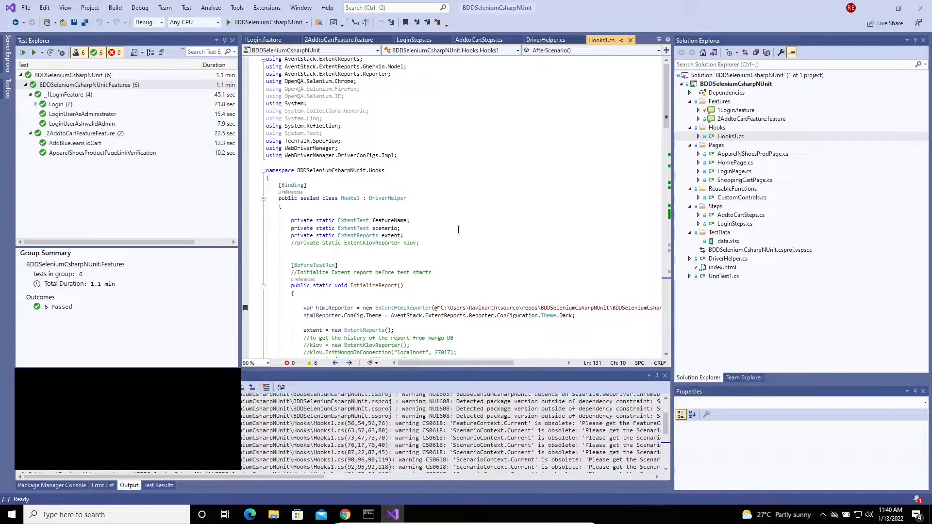
Tick the 'Valid User Login using SpecFlow' test point in Azure DevOps, then return to Visual Studio
left_click(348, 516)
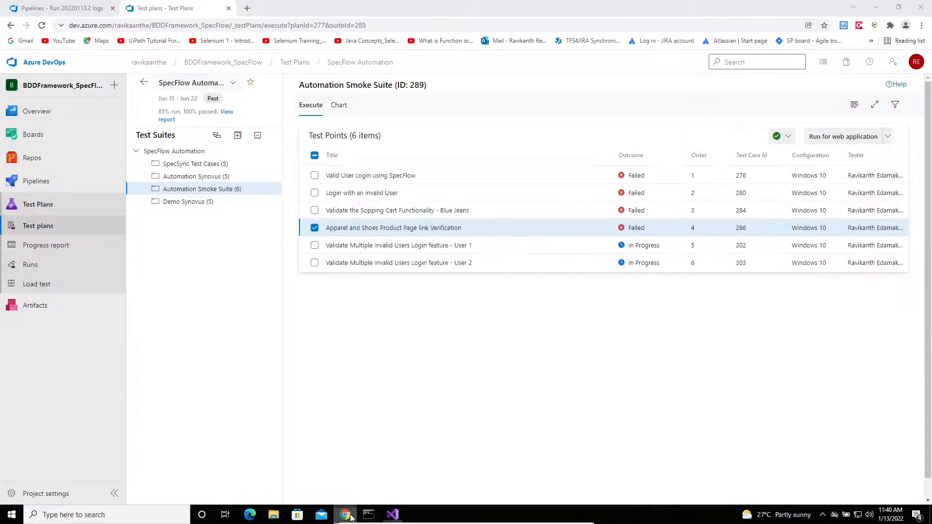
left_click(480, 174)
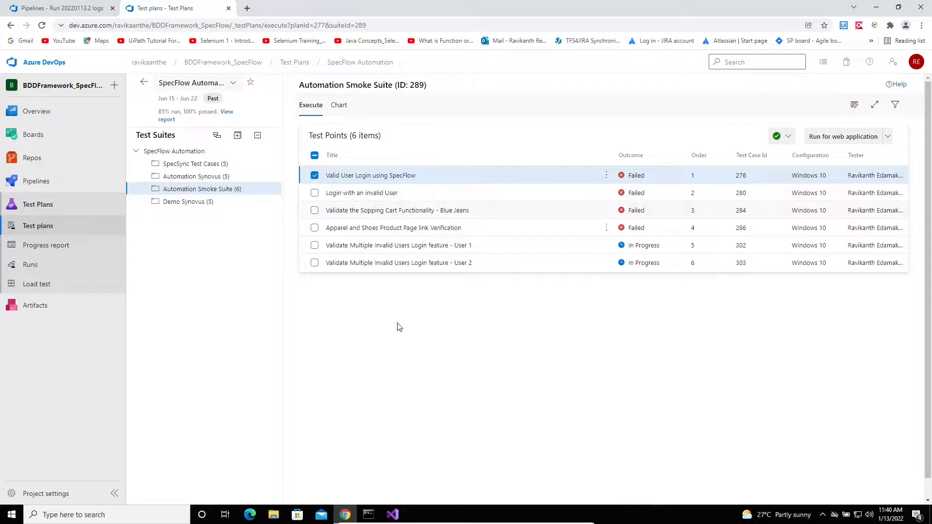
left_click(393, 514)
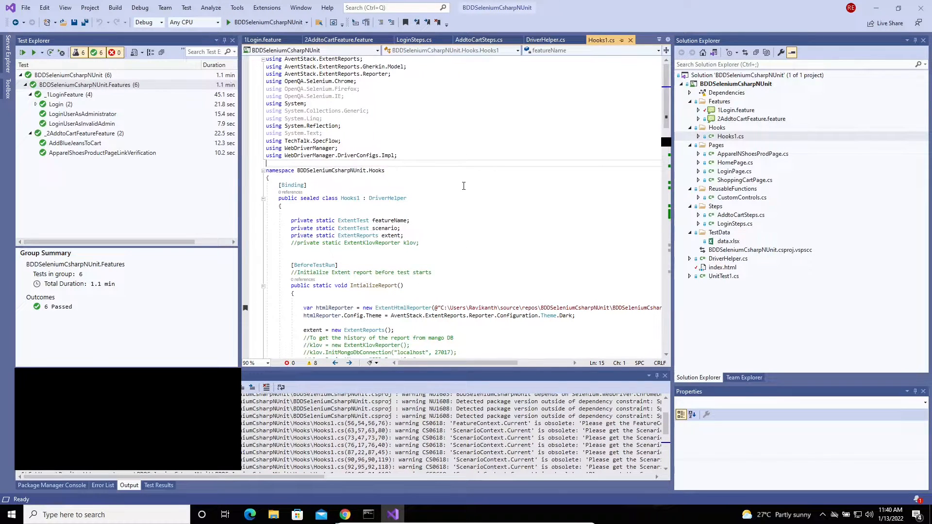
Show the BDDSeleniumCsharpNUnit project's pending changes via Source Control > Check In, then open Azure DevOps Repos
left_click(439, 173)
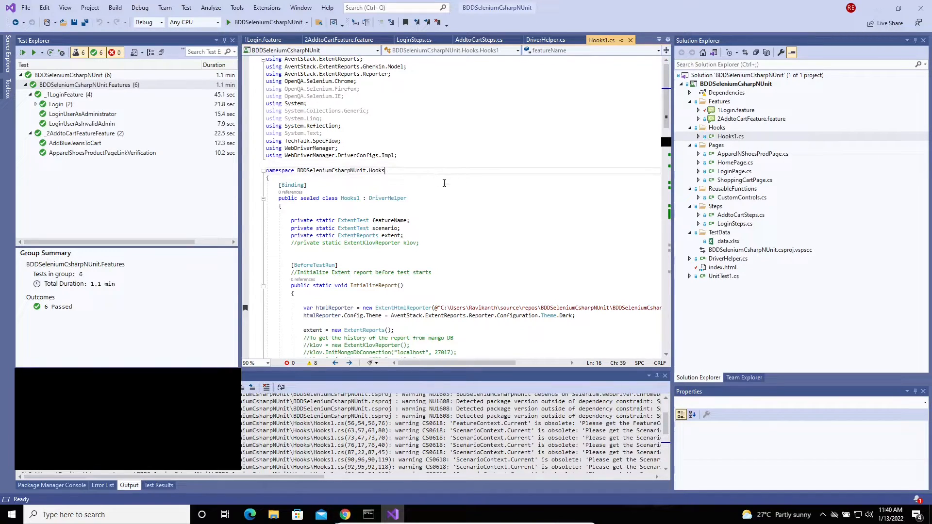
left_click(444, 183)
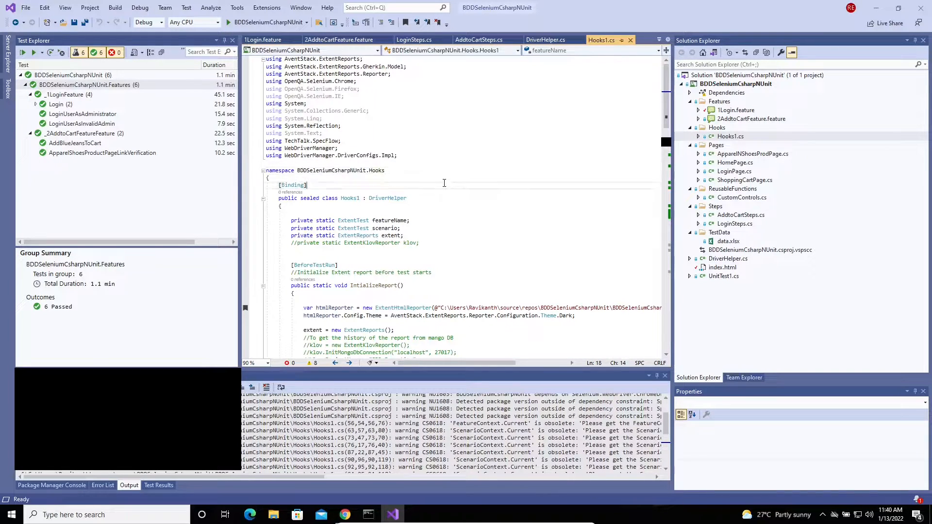
double_click(758, 86)
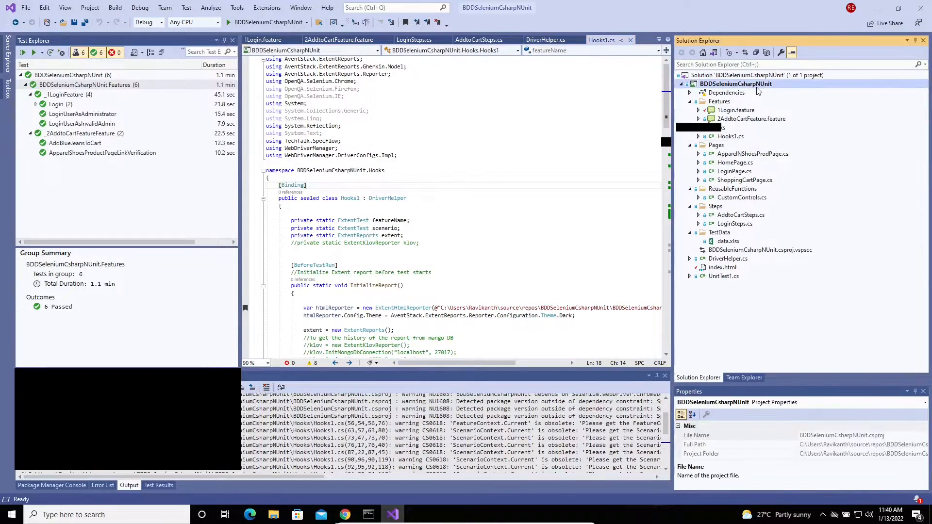
right_click(755, 85)
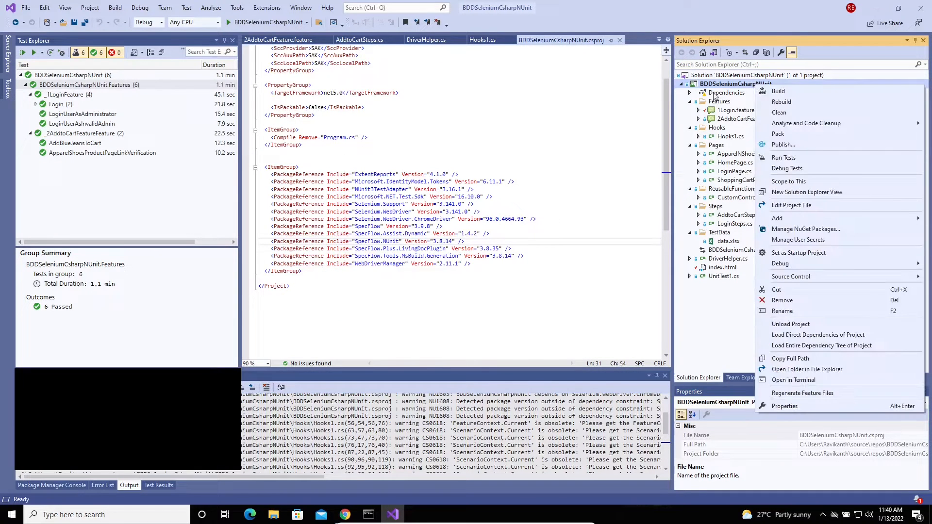
mouse_move(838, 279)
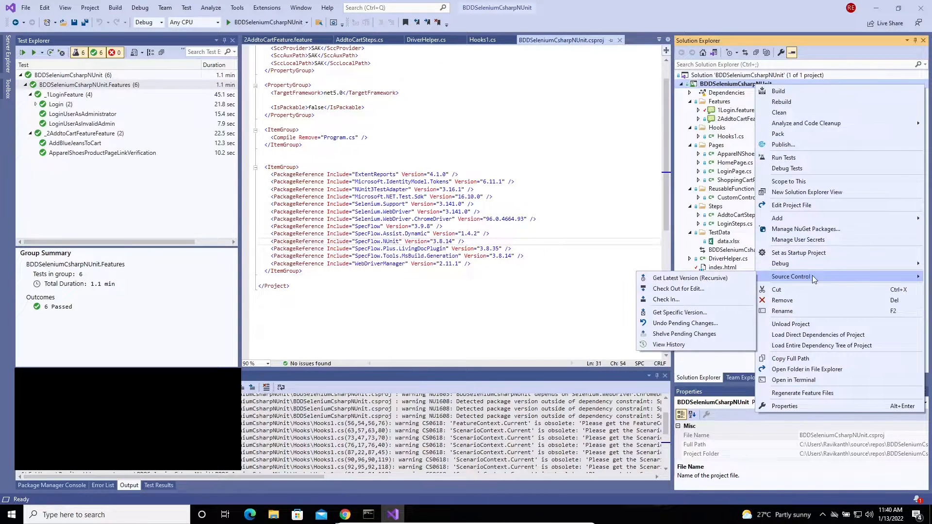
left_click(688, 301)
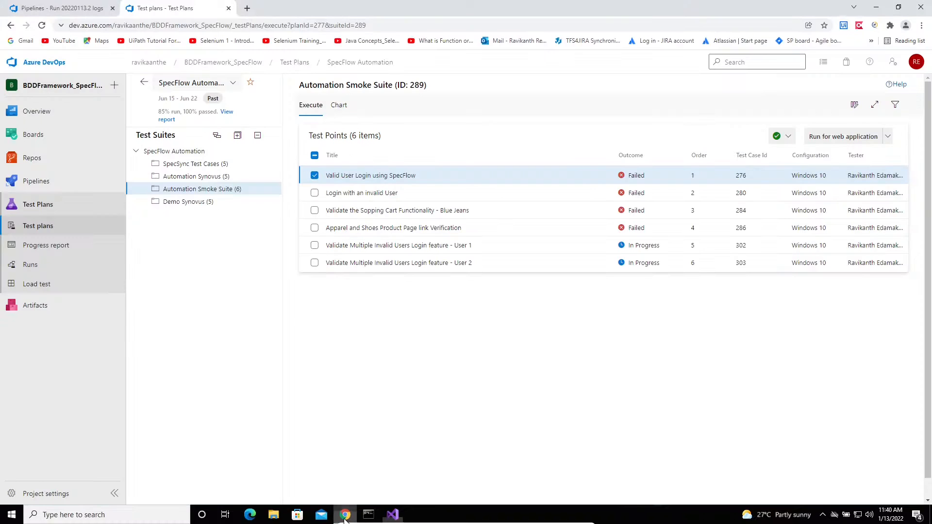
left_click(345, 514)
left_click(37, 163)
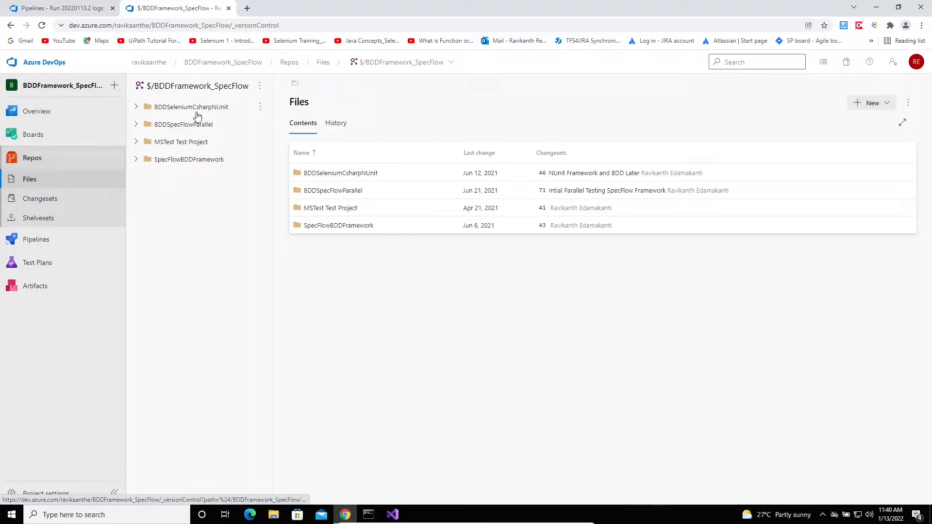
Expand BDDSeleniumCsharpNUnit and its inner BDDSeleniumCsharpNUnit folder in Repos, then switch to Visual Studio
left_click(196, 112)
left_click(168, 125)
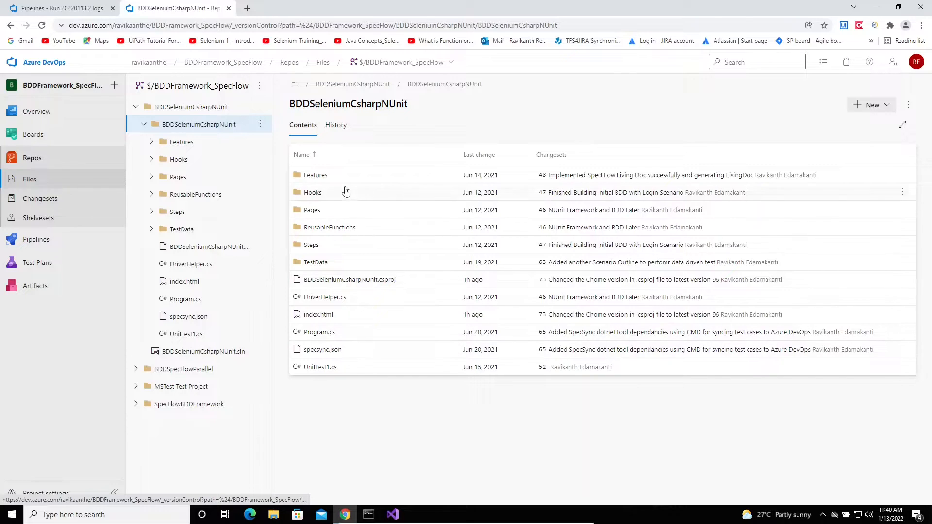
left_click(393, 515)
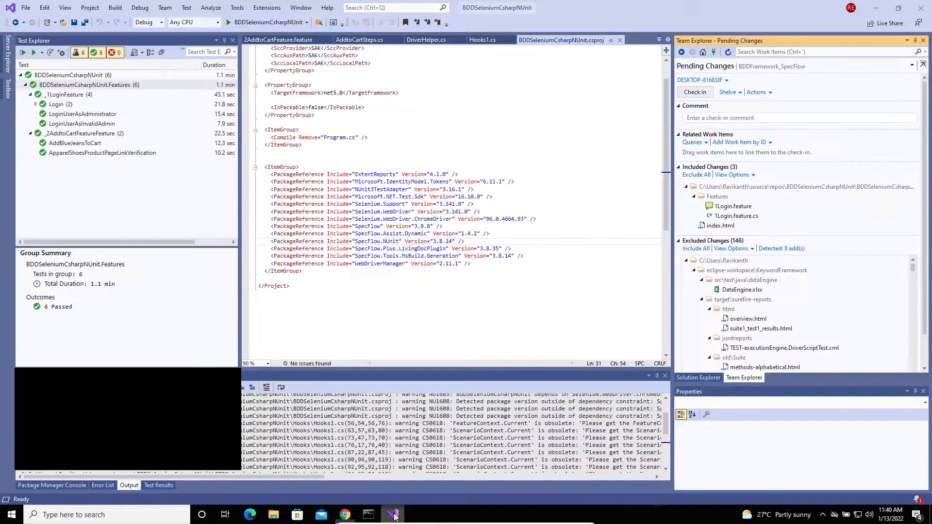
Switch to the Solution Explorer tree, then Alt+Tab back to the Azure DevOps Files page
left_click(698, 377)
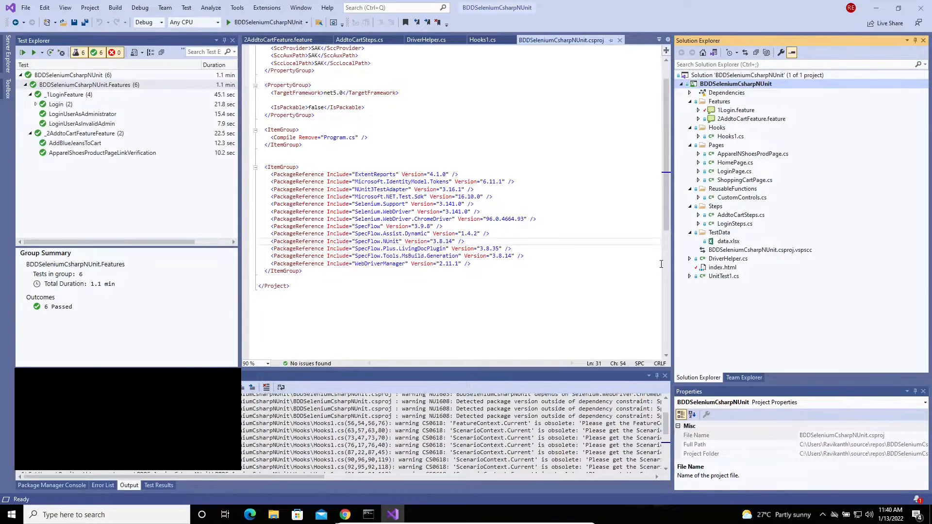
key("alt+Tab")
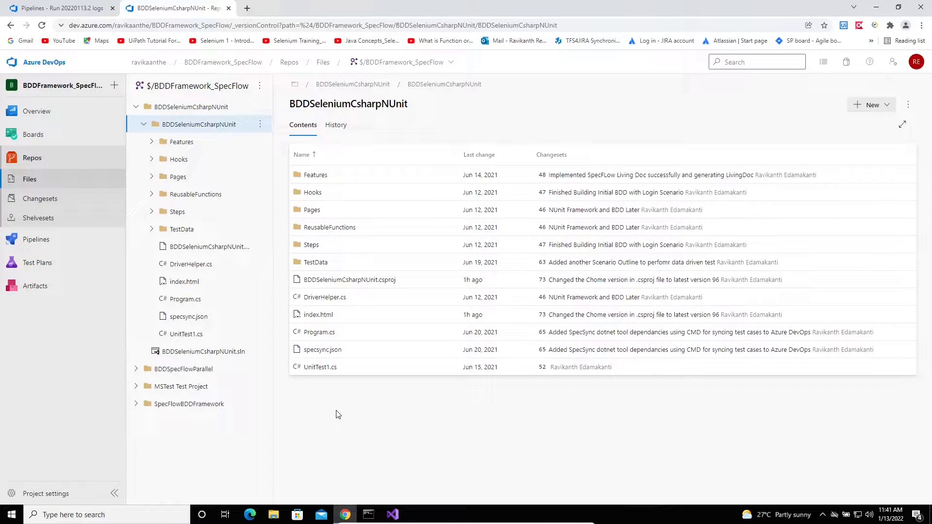
Look at the Execute SpecFlow Tests pipeline runs, then go back to the repository files
left_click(38, 240)
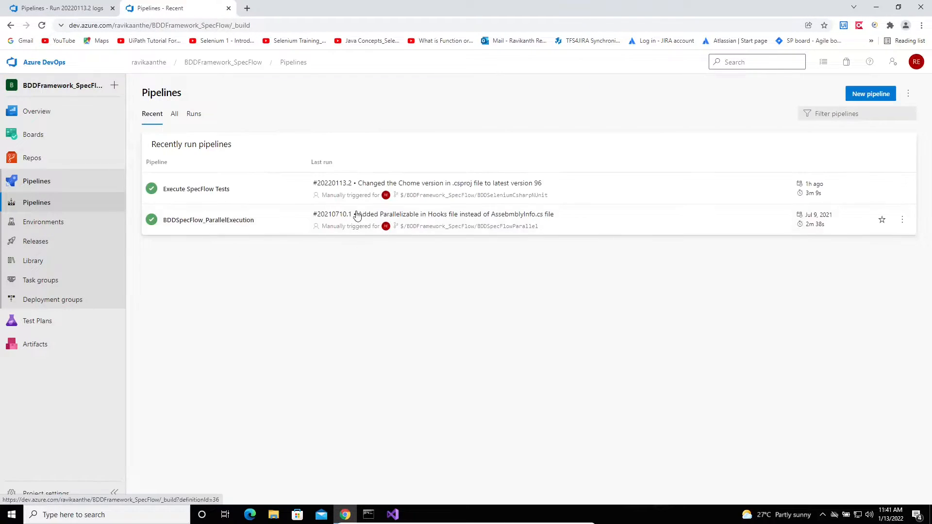
left_click(251, 196)
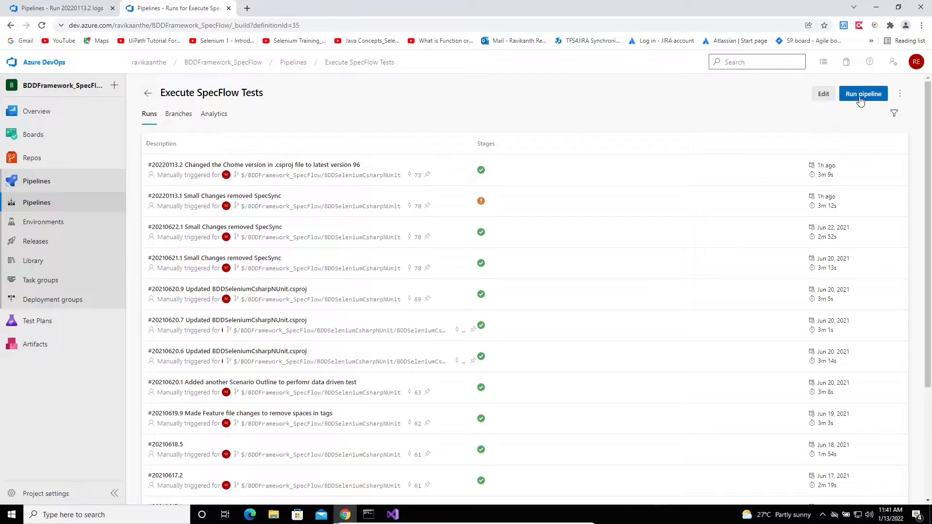
left_click(36, 164)
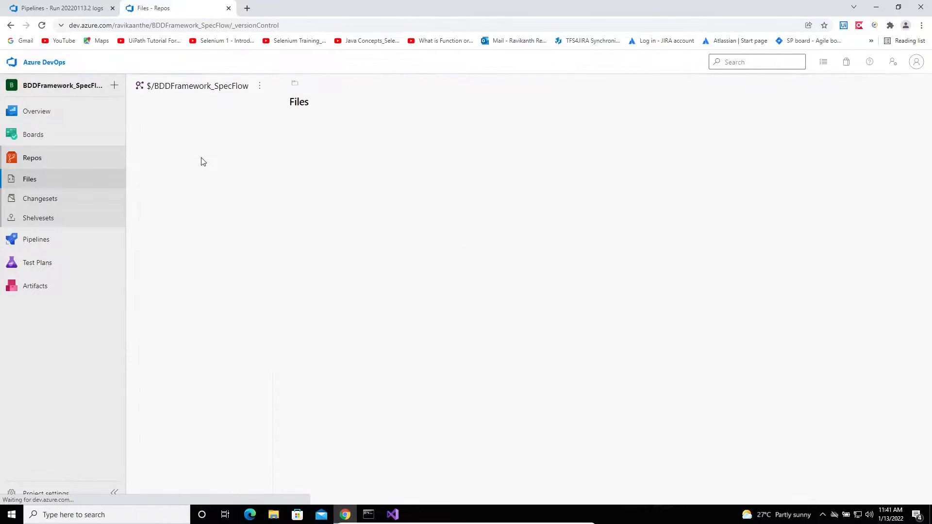
Open run #20220113.2's summary, then return to the Execute SpecFlow Tests runs list
left_click(49, 240)
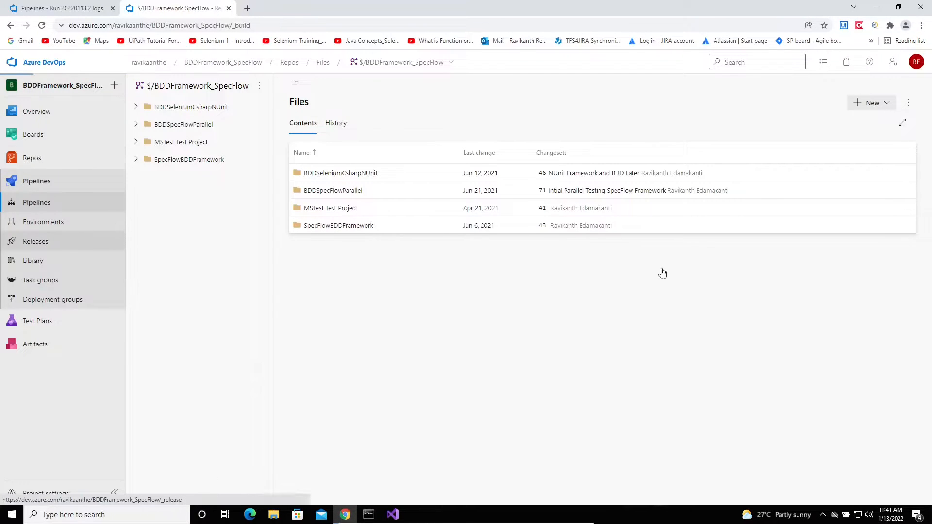
left_click(601, 189)
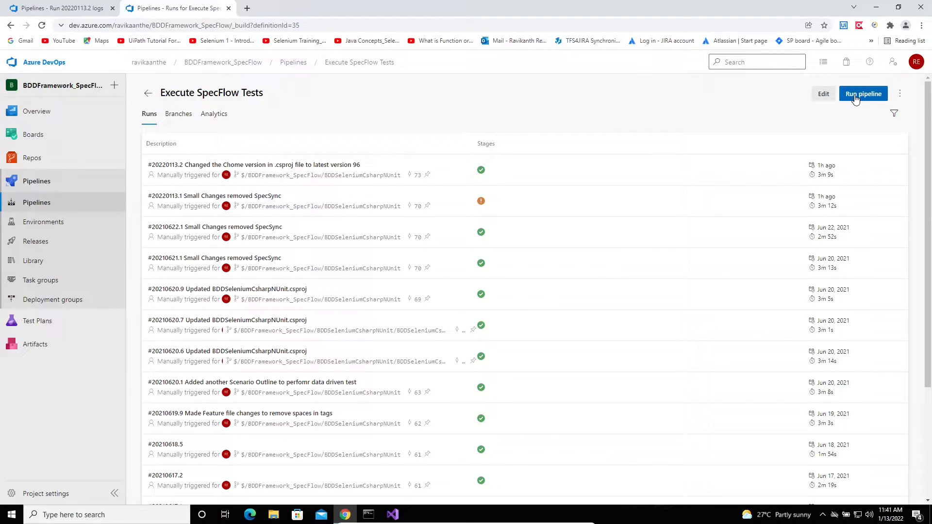
left_click(628, 178)
left_click(628, 179)
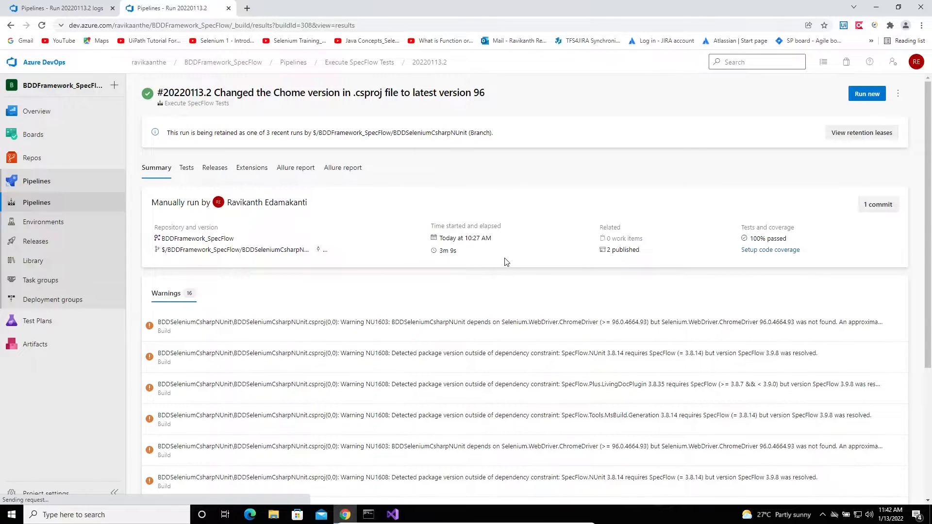
left_click(69, 210)
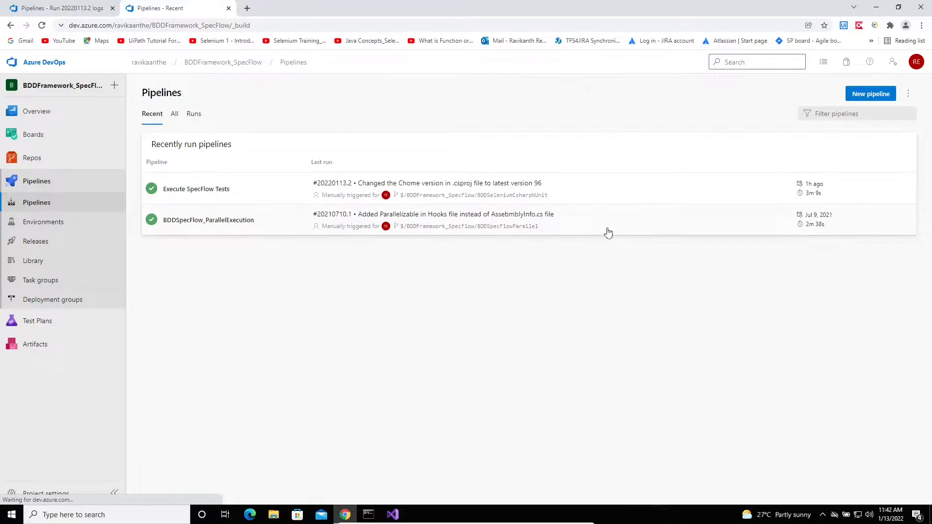
left_click(584, 197)
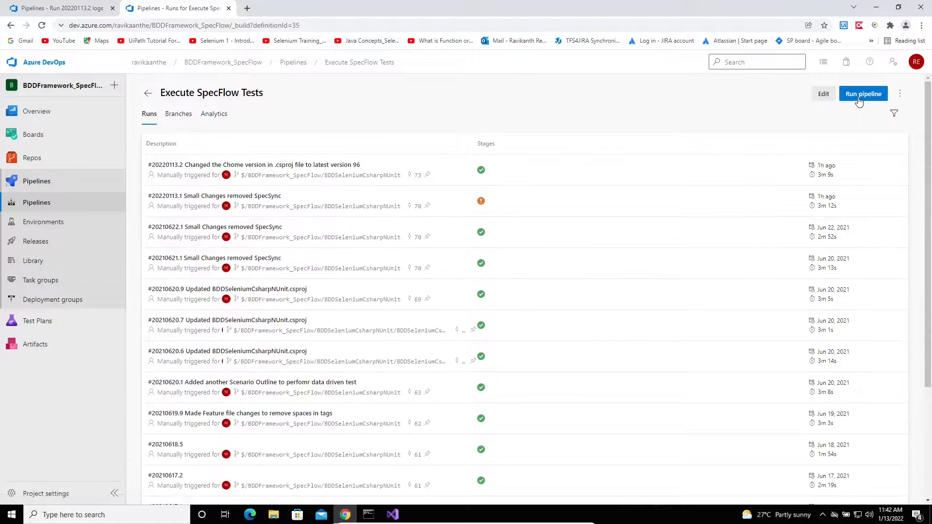
Run Execute SpecFlow Tests on agent pool RaviLocalAgentVM, view the Run SpecFlow log, then return to Pipelines
left_click(857, 98)
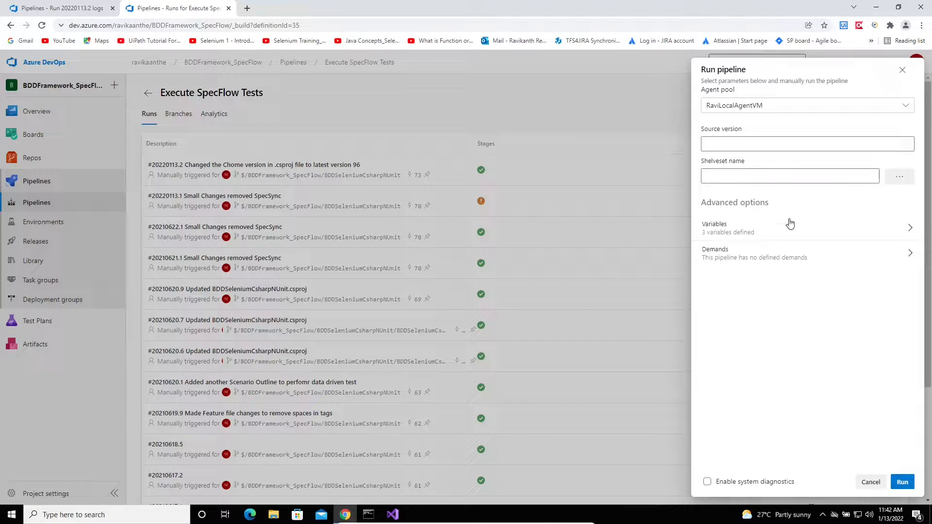
left_click(904, 482)
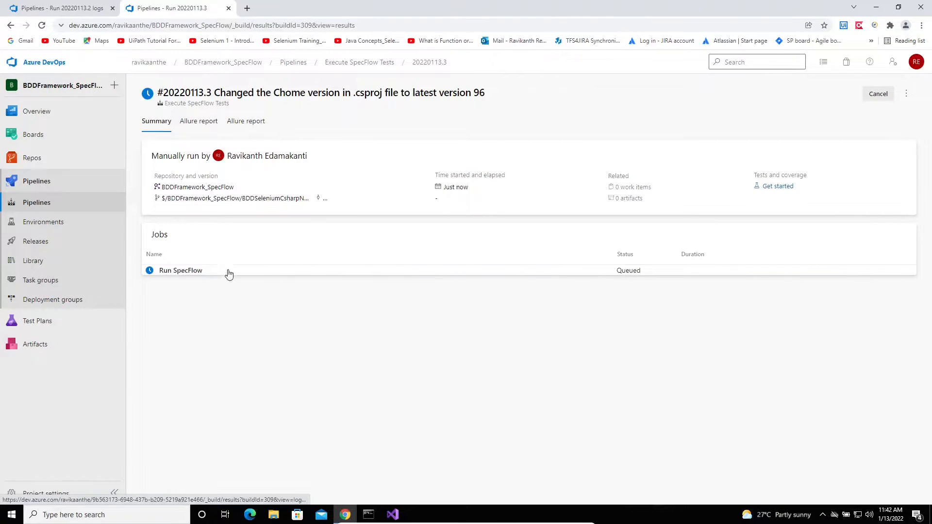
left_click(208, 277)
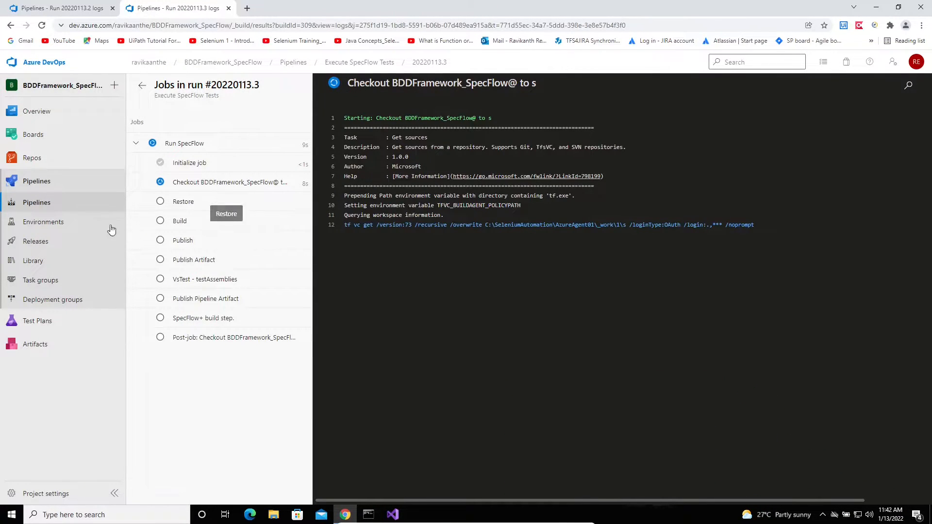
left_click(45, 189)
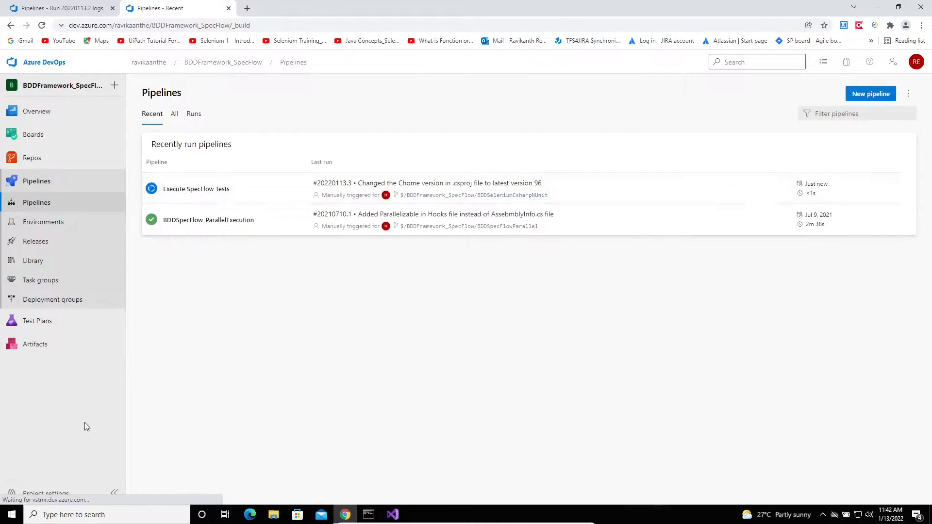
Open the RaviLocalAgentVM pool from Project settings > Agent pools
left_click(42, 494)
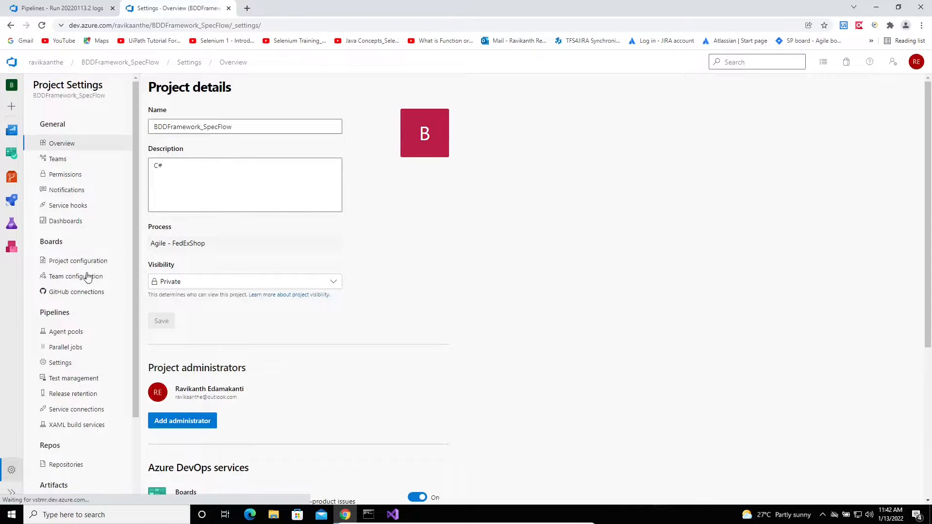
left_click(80, 332)
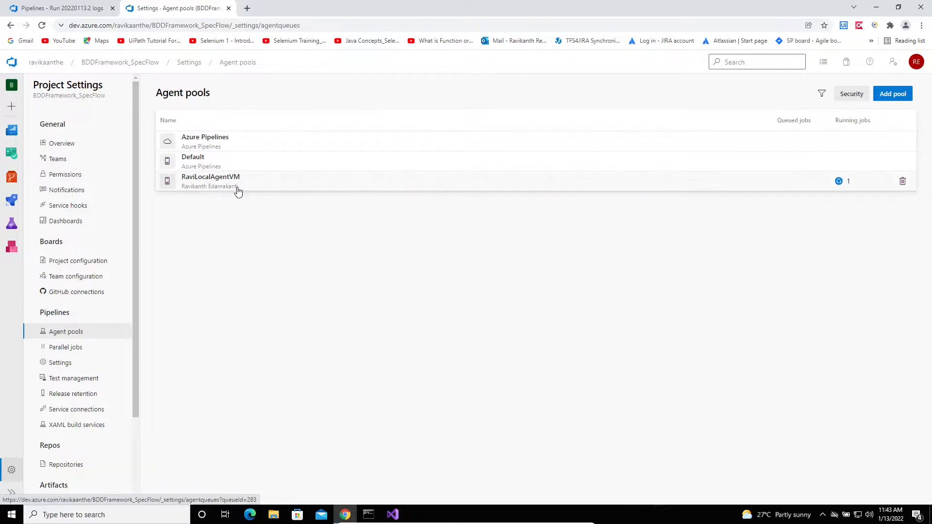
left_click(236, 187)
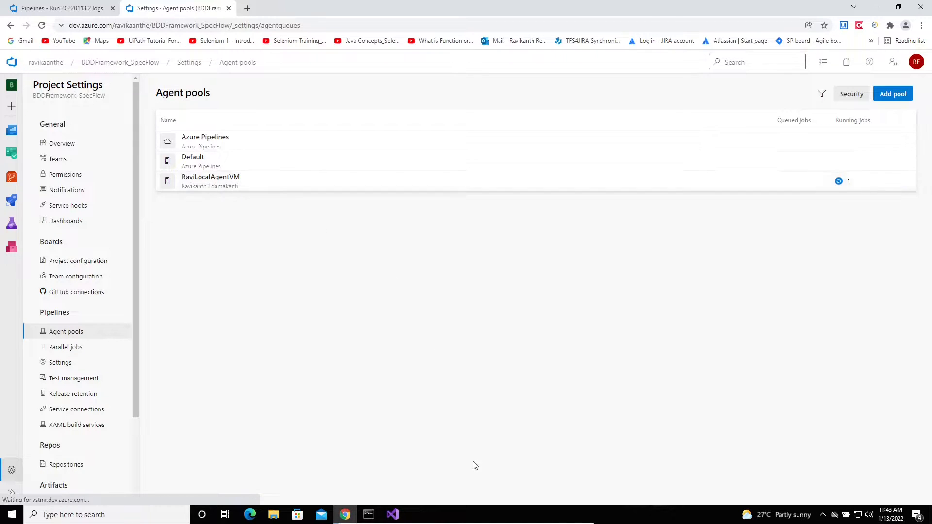
Briefly check the host desktop and File Explorer, then view the pool's Agents and Jobs tabs
mouse_move(511, 523)
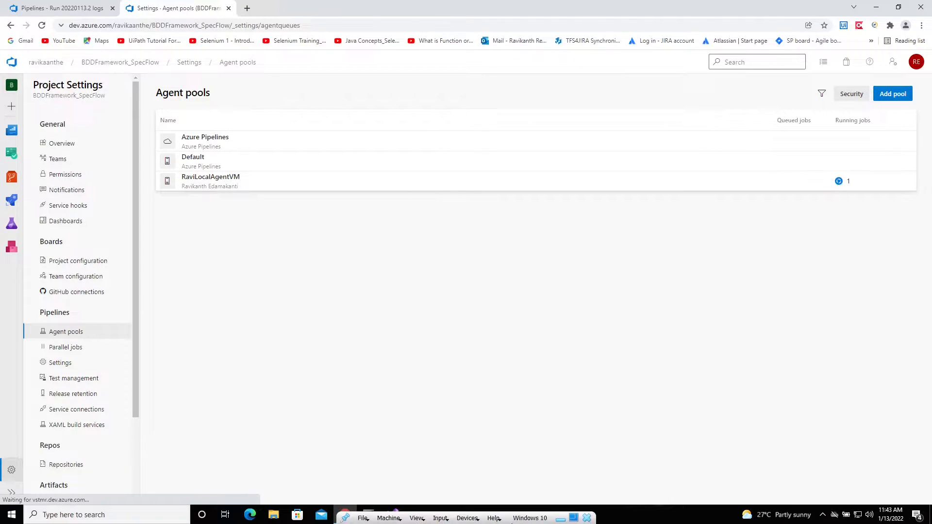
left_click(560, 520)
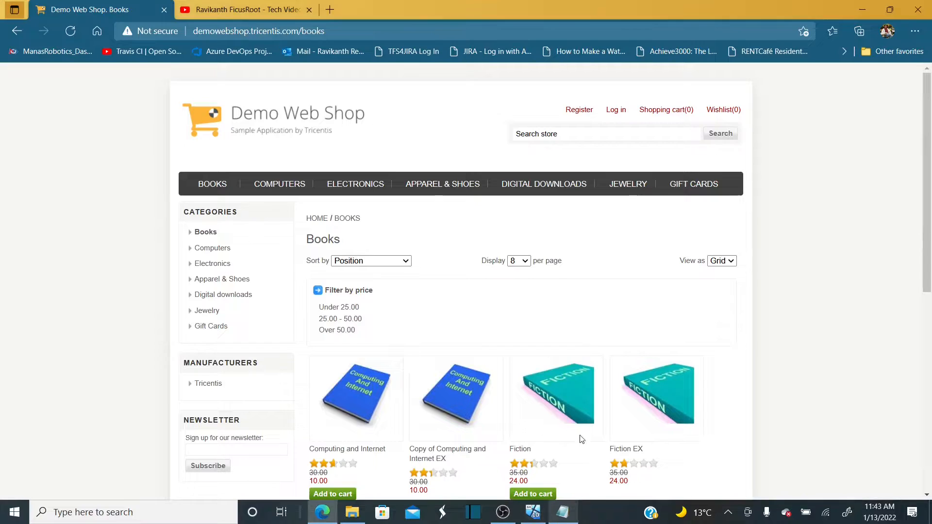
left_click(535, 513)
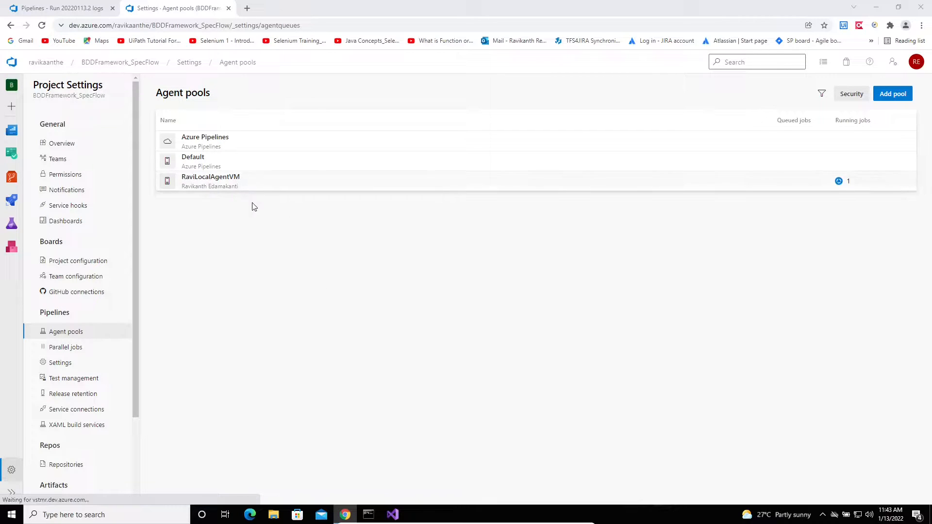
left_click(260, 183)
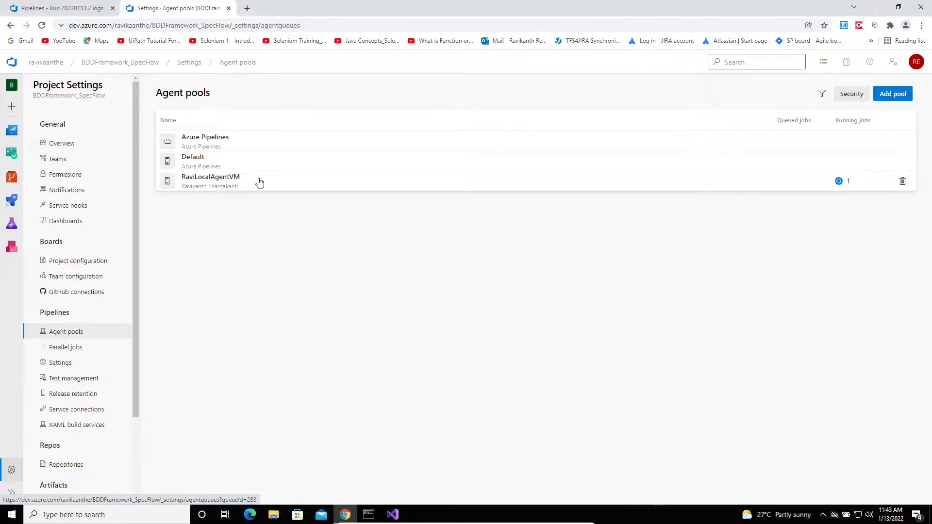
key("super+e")
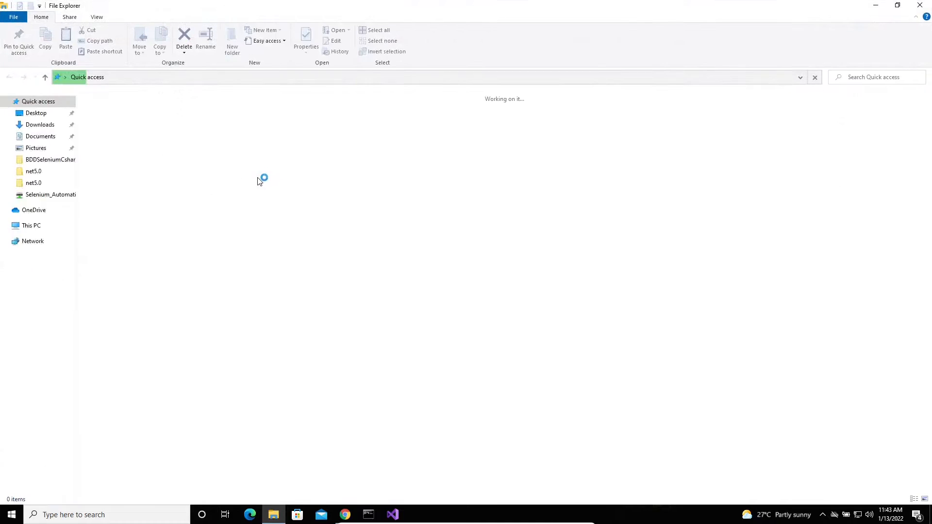
left_click(345, 514)
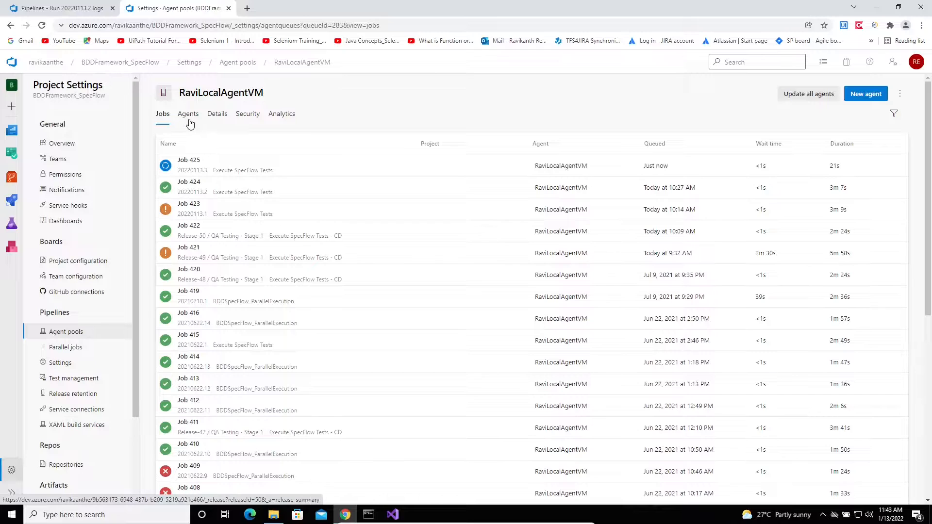
left_click(190, 121)
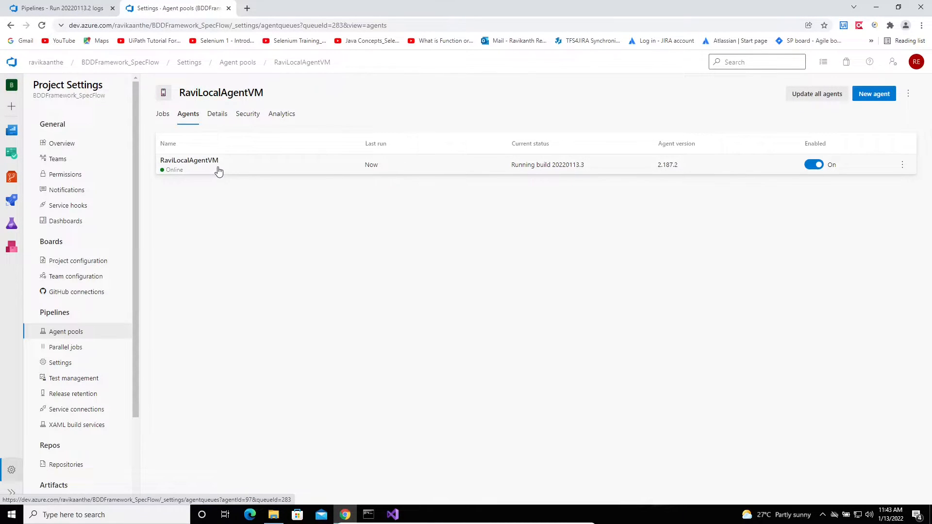
left_click(161, 119)
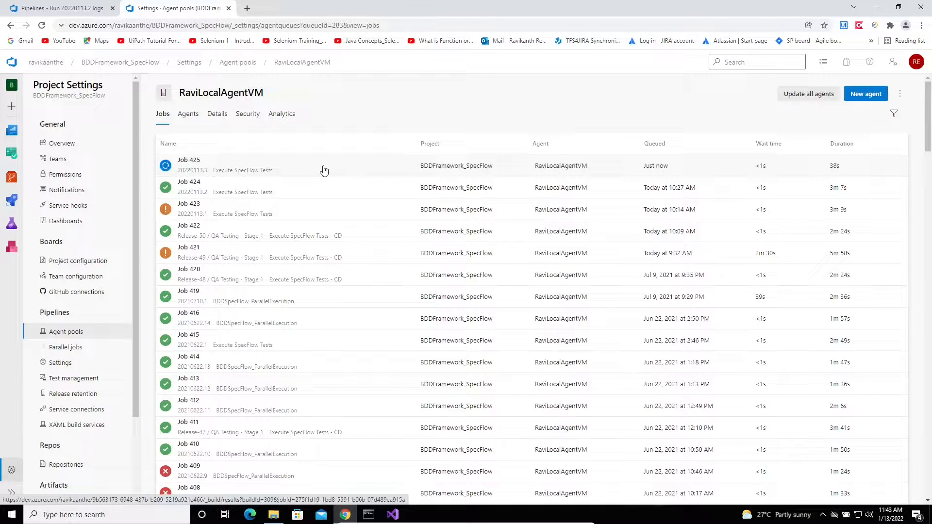
Go to Pipelines > Execute SpecFlow Tests and open the running #20220113.3 summary
mouse_move(6, 159)
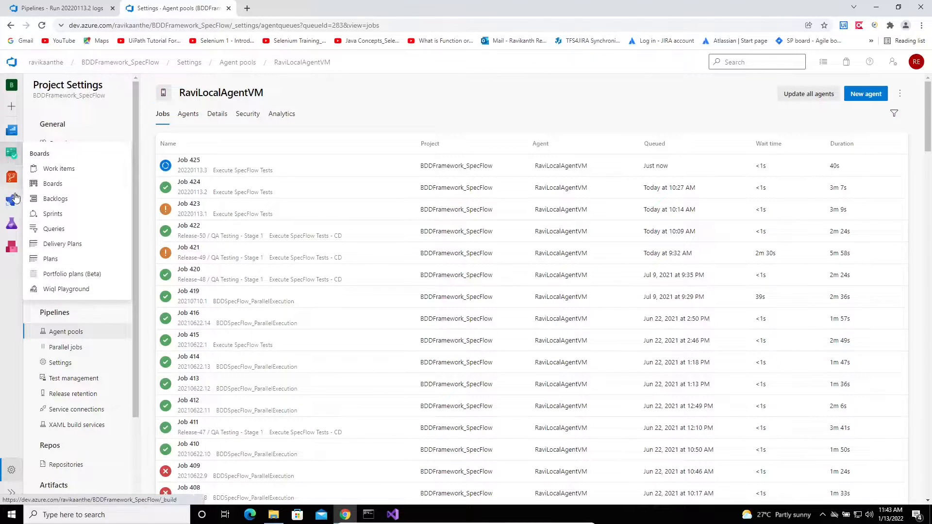
mouse_move(11, 200)
left_click(65, 220)
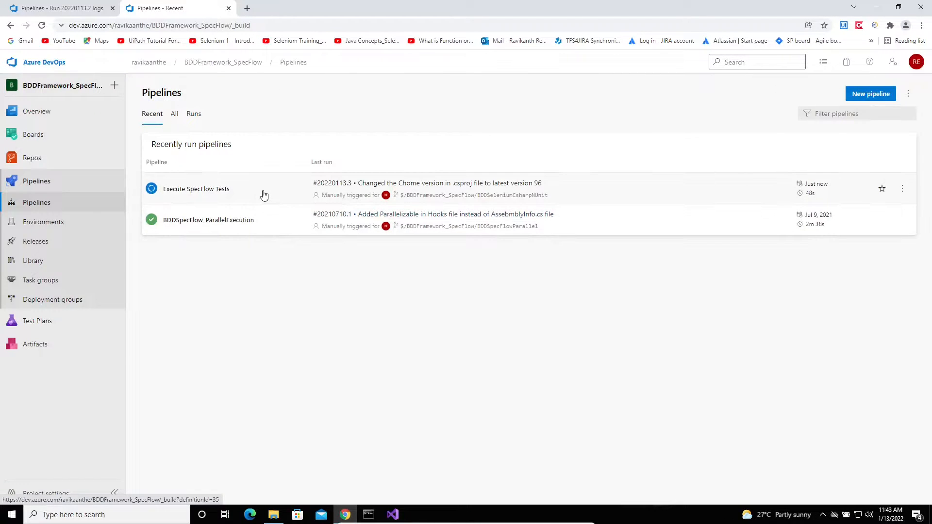
left_click(264, 195)
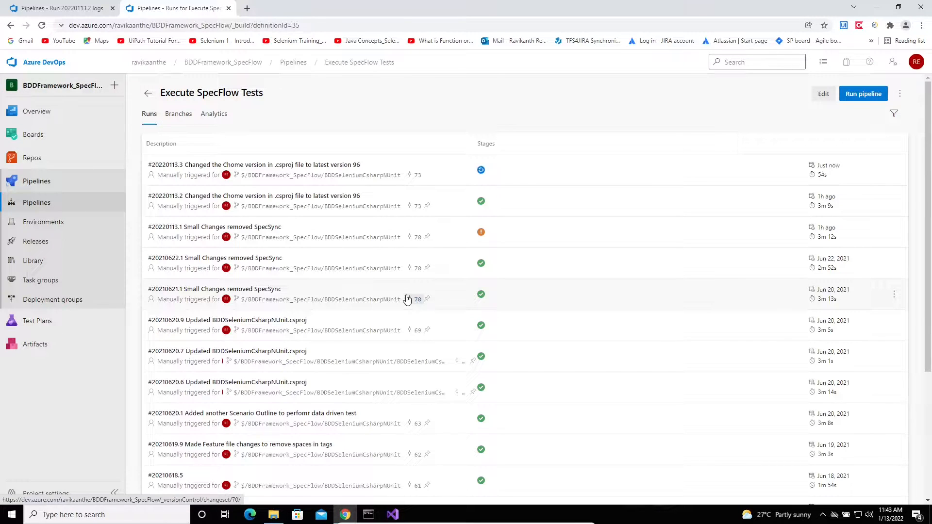
left_click(534, 179)
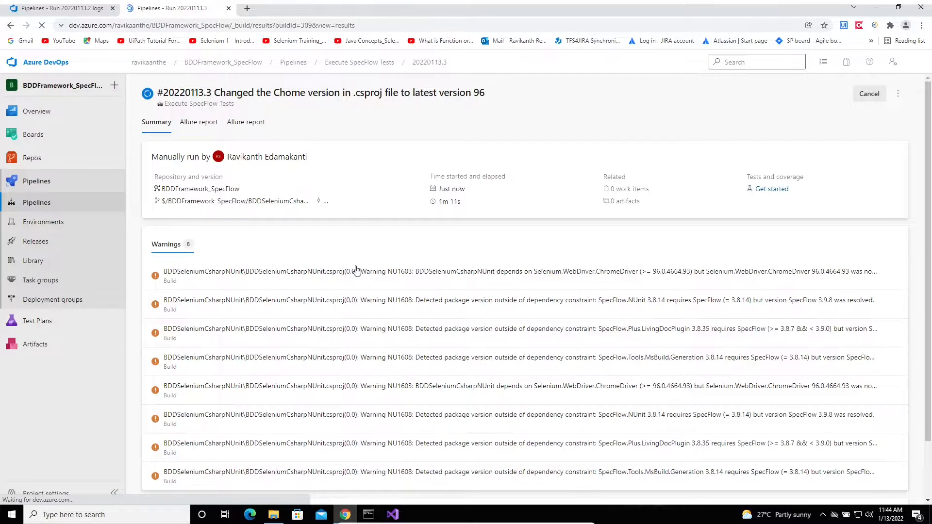
Scroll run #20220113.3's summary down toward the Jobs section
scroll(357, 270, "down", 2)
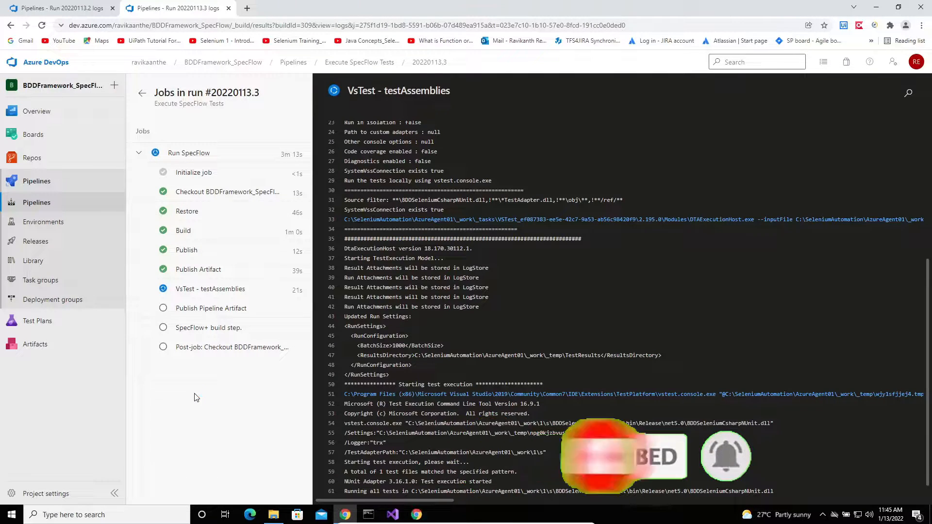
Bring up the test-driven Chrome window and sign in to Demo Web Shop with the account e-mail and password
left_click(416, 514)
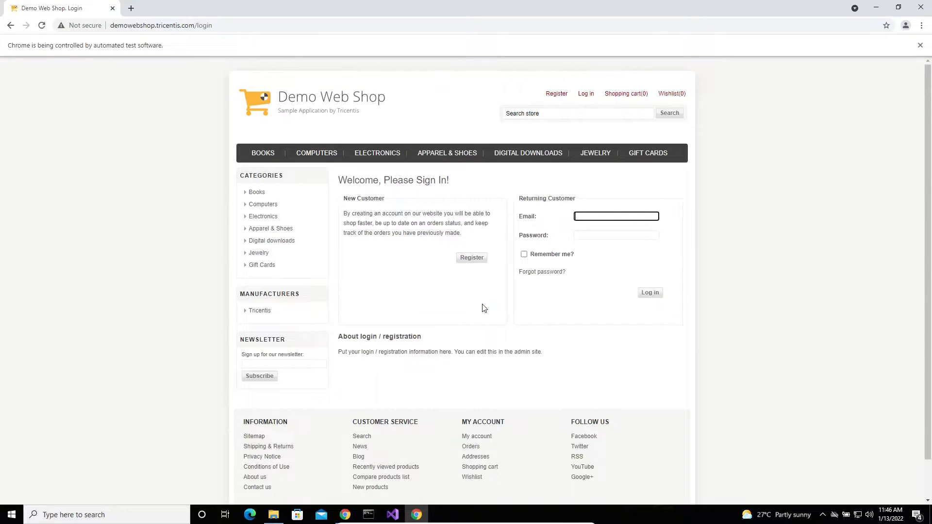
key("Tab")
type("********")
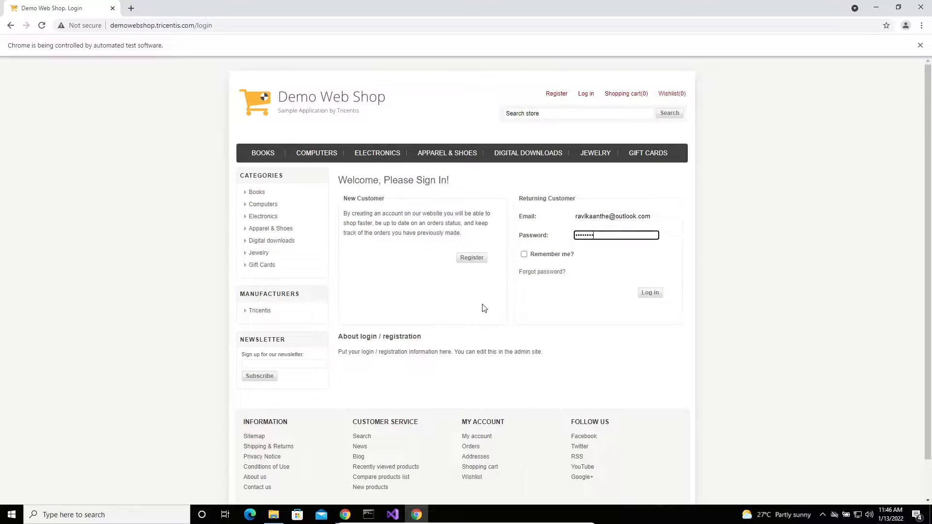
key("Return")
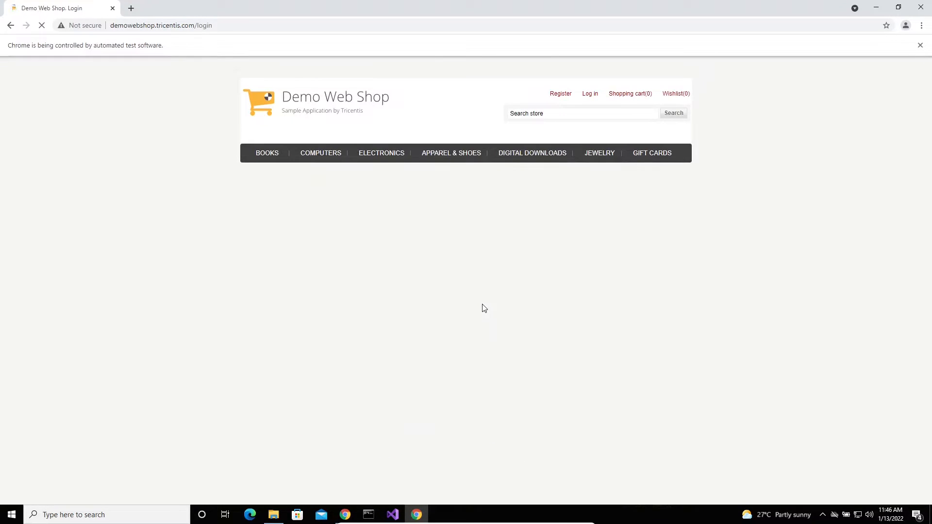
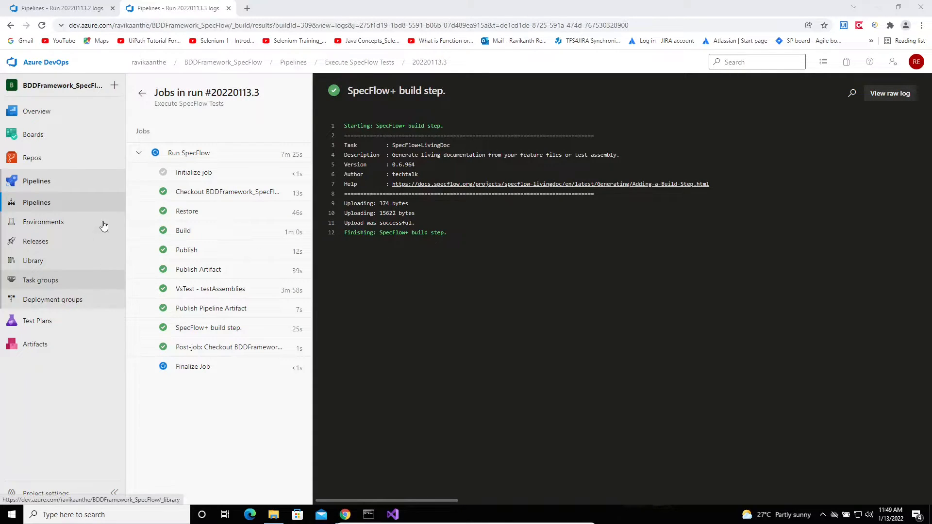
From Pipelines, open Execute SpecFlow Tests run #20220113.3, showing 100% passed and 2 artifacts
left_click(57, 188)
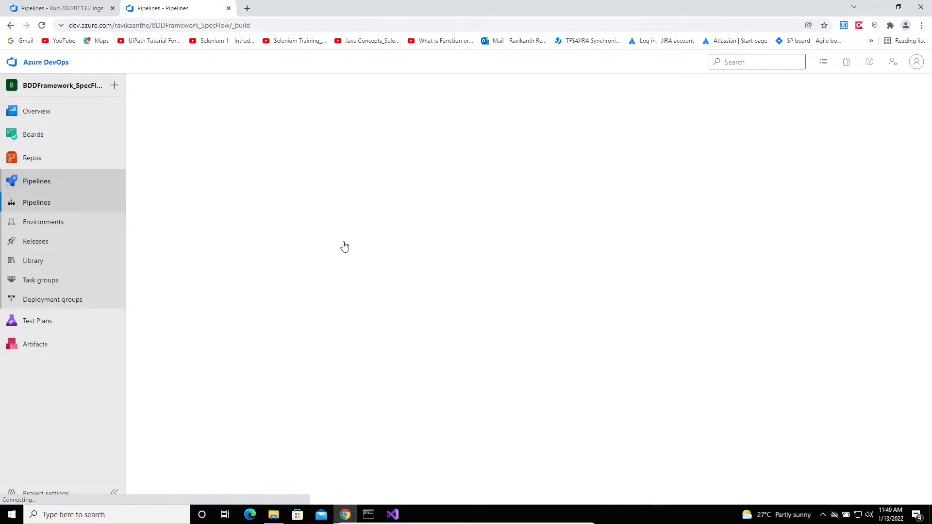
left_click(609, 199)
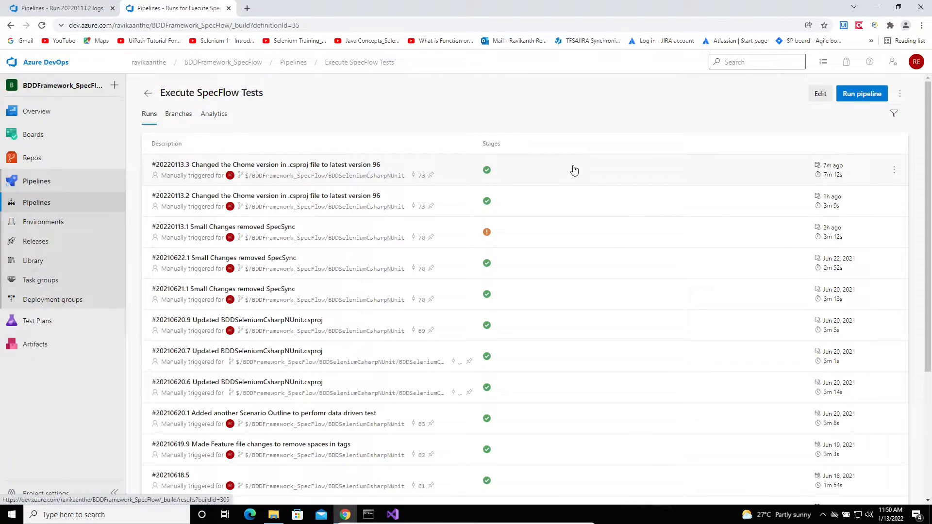
left_click(574, 170)
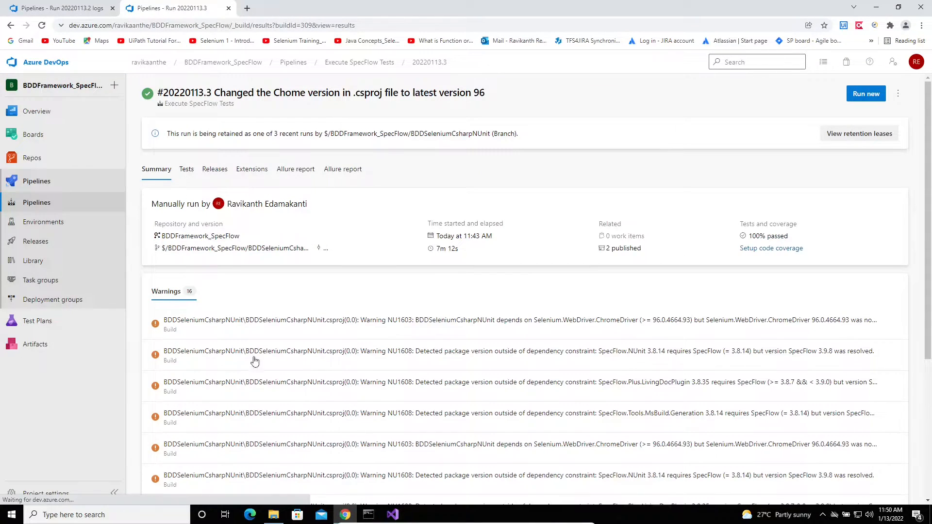
On the run's Tests tab, add Passed to the outcome filter to list all 6 passed tests
left_click(186, 170)
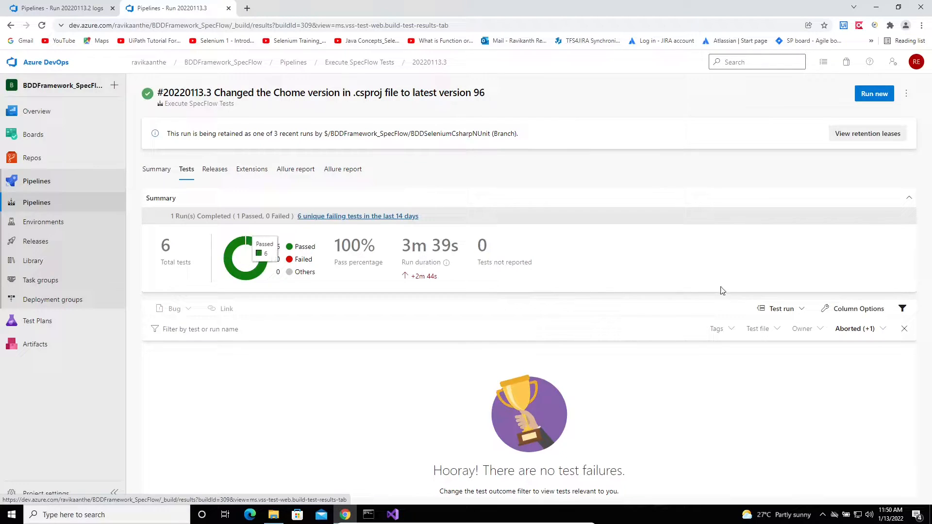
left_click(876, 340)
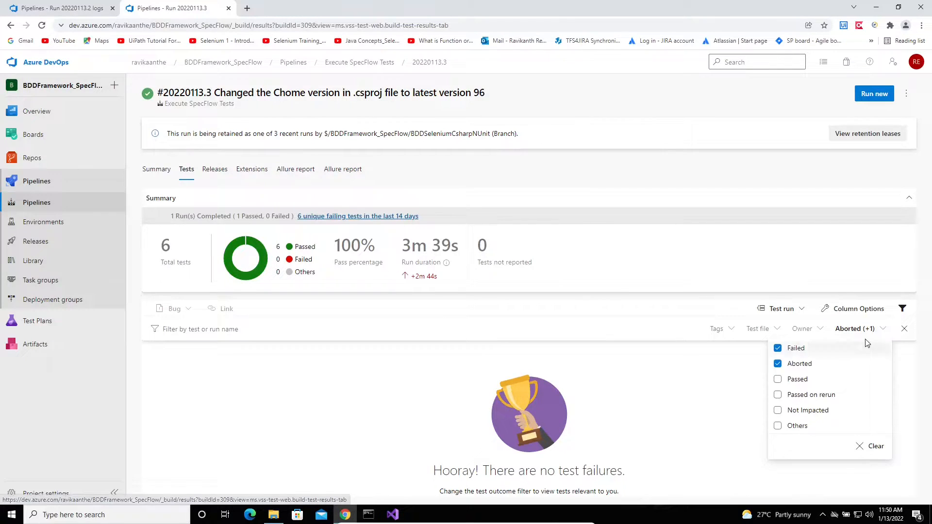
left_click(778, 380)
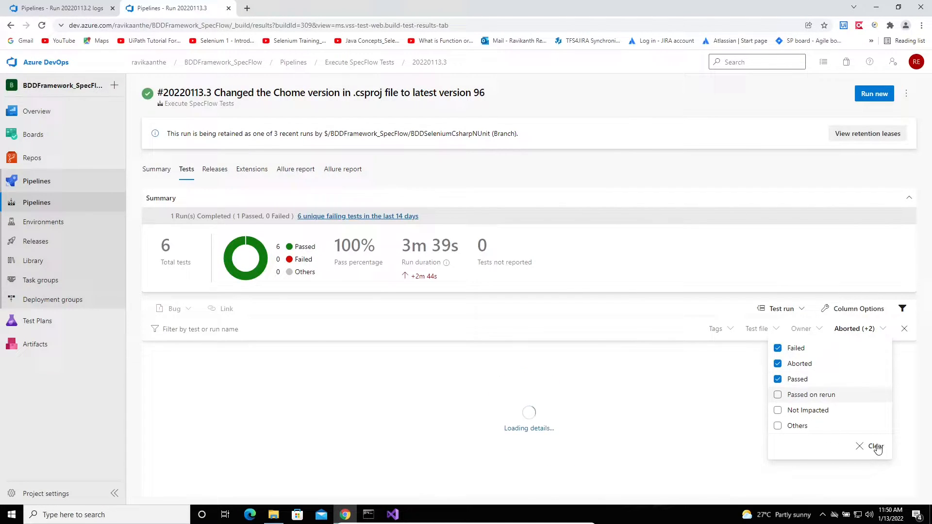
left_click(695, 433)
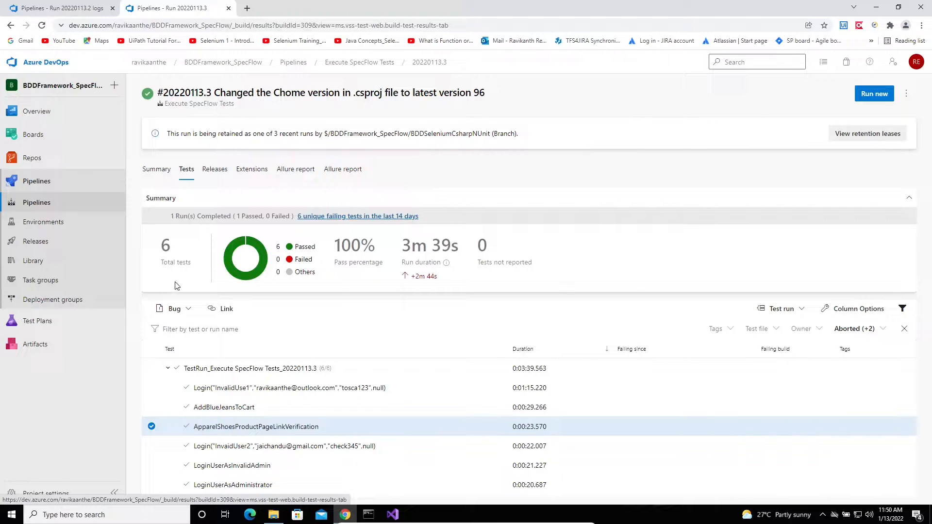
mouse_move(35, 332)
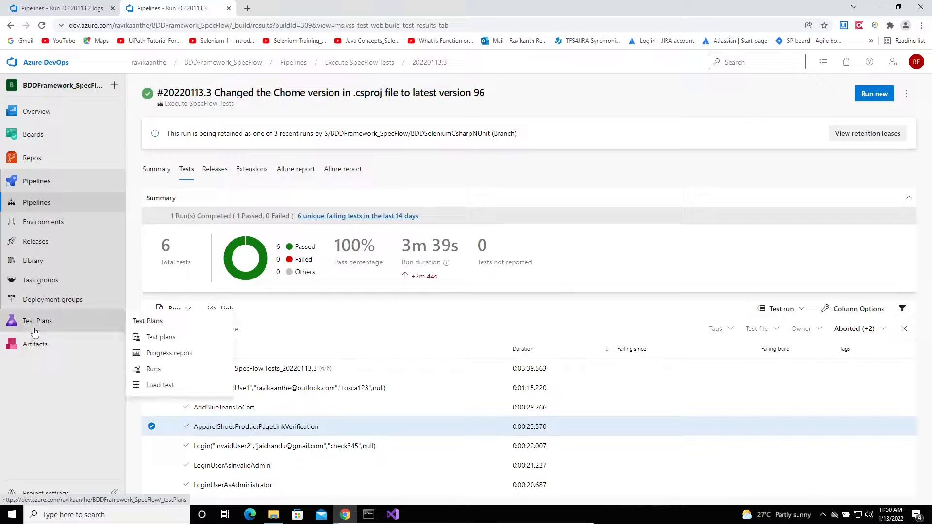
Open Test Plans, glance at the project dashboard, then return to the Automation Smoke Suite
left_click(160, 338)
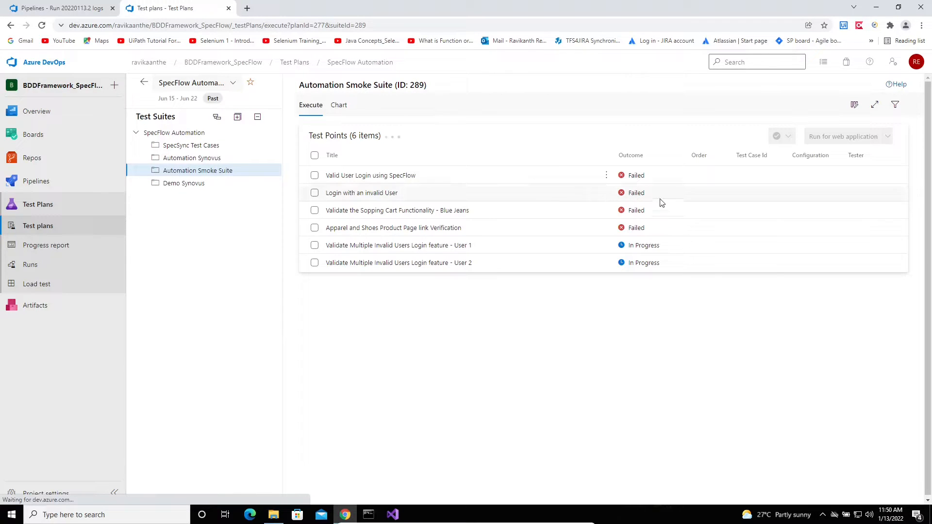
mouse_move(45, 112)
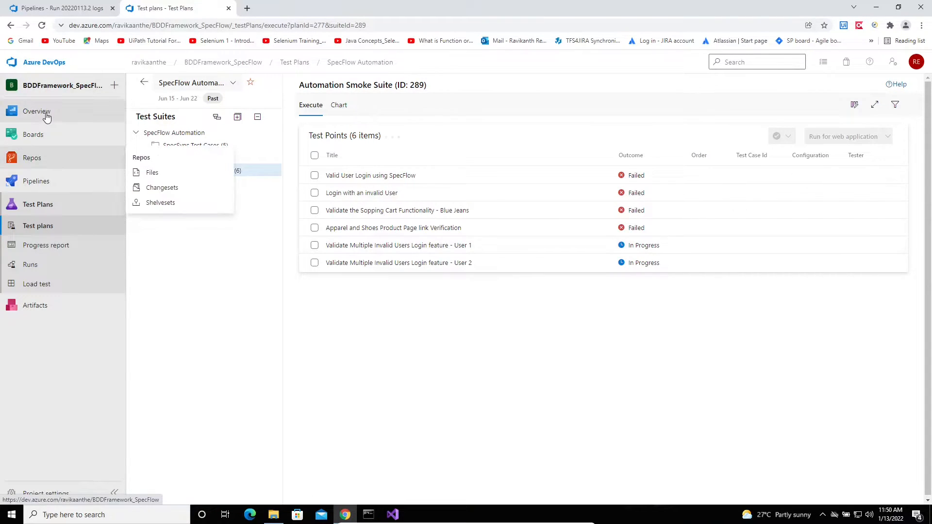
left_click(191, 144)
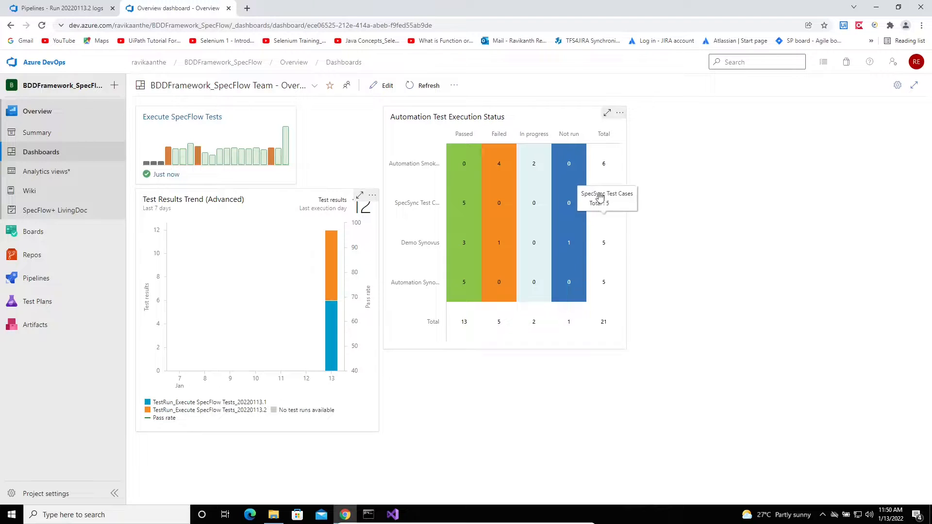
left_click(51, 302)
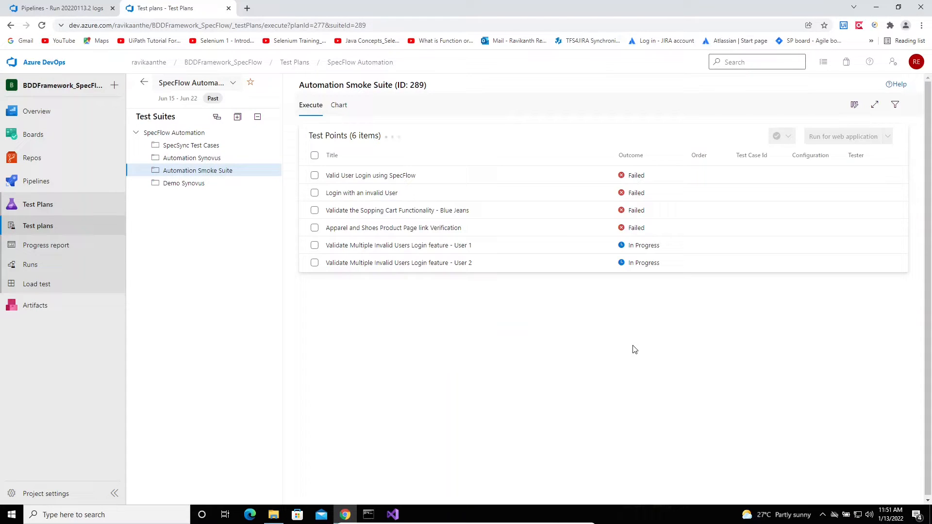
mouse_move(51, 166)
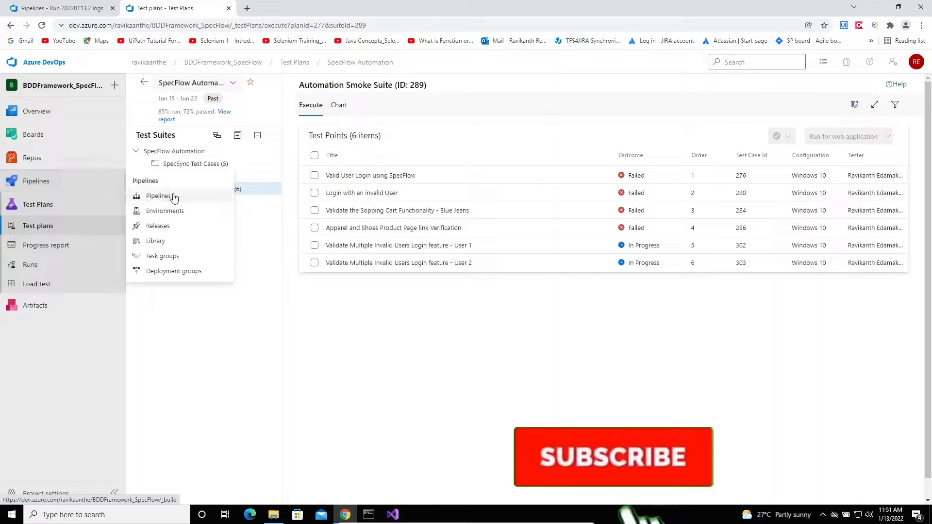
Reopen run #20220113.3's Tests tab showing 6 tests passed, 0 failed, 100% pass rate
left_click(176, 198)
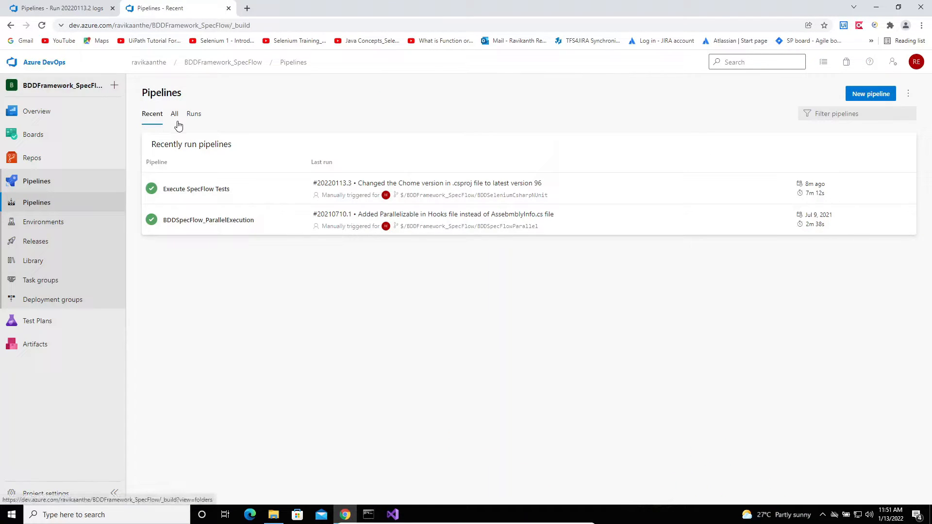
left_click(271, 202)
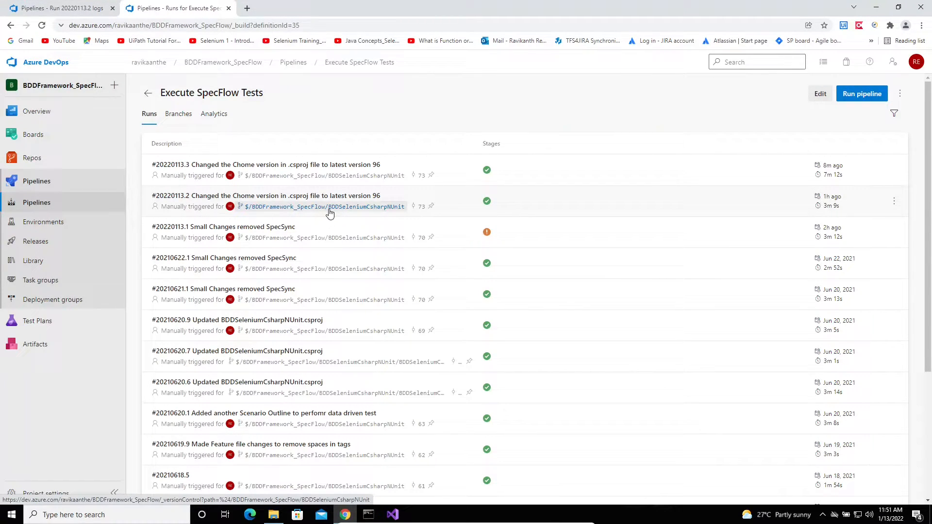
left_click(536, 180)
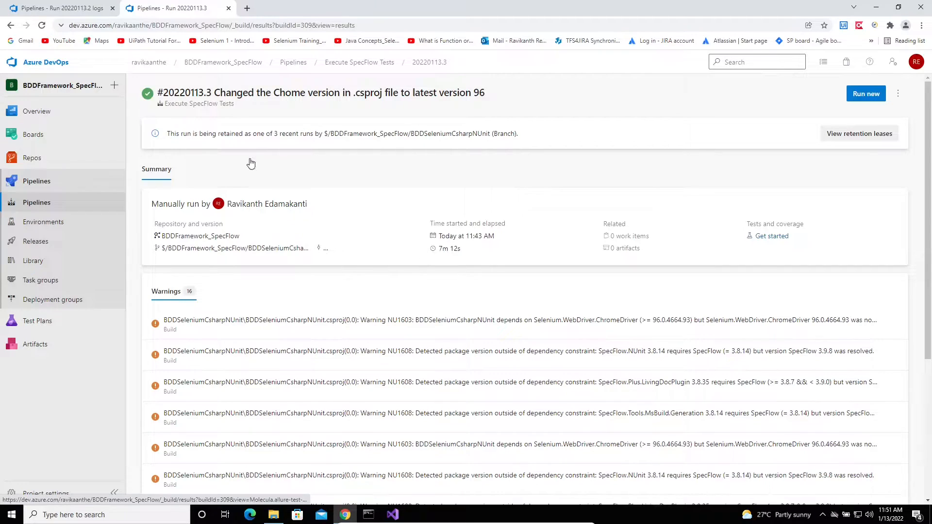
left_click(188, 171)
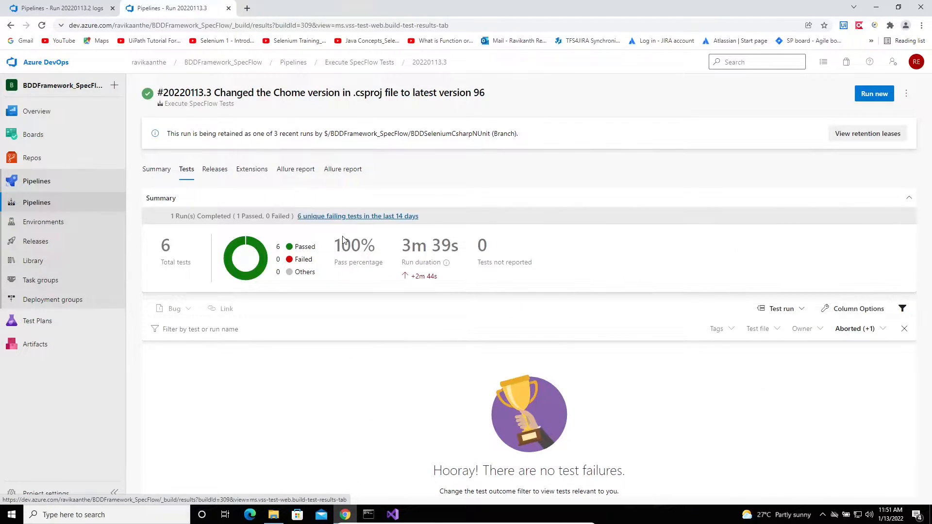
Open the Automation Smoke Suite test points and compare them with Visual Studio's expanded Login tests
left_click(37, 320)
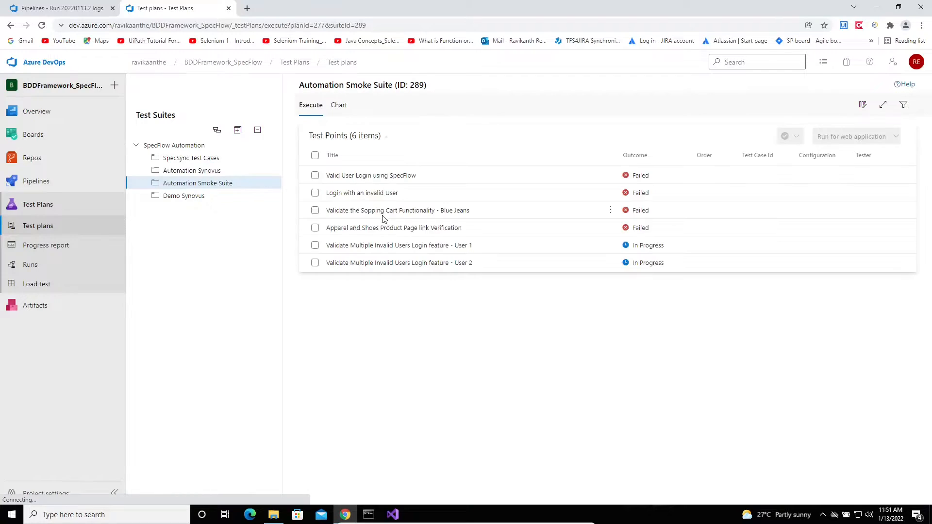
left_click(450, 179)
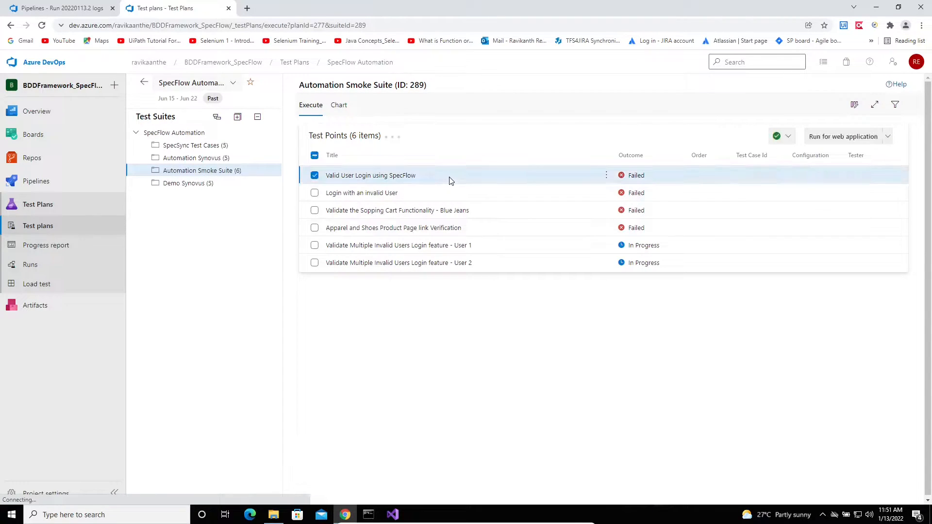
key("Down")
key("Down")
key("Down")
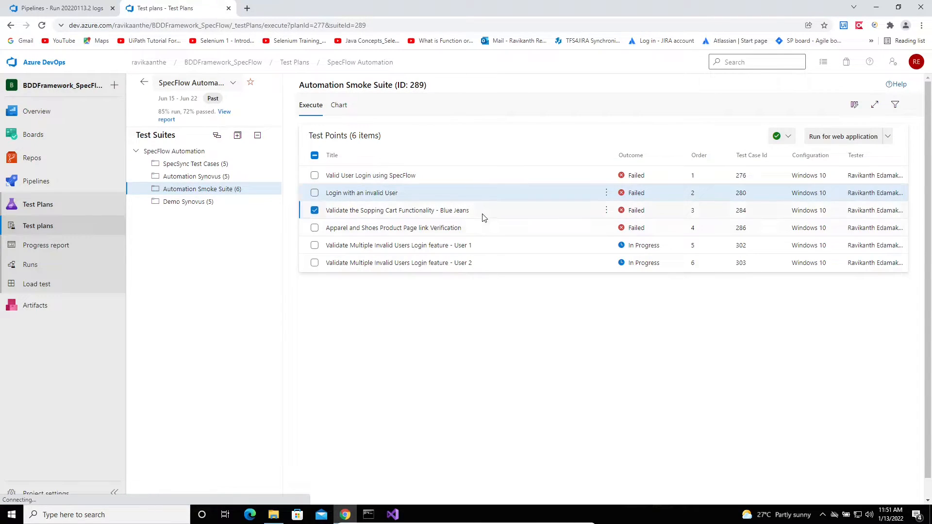
left_click(394, 516)
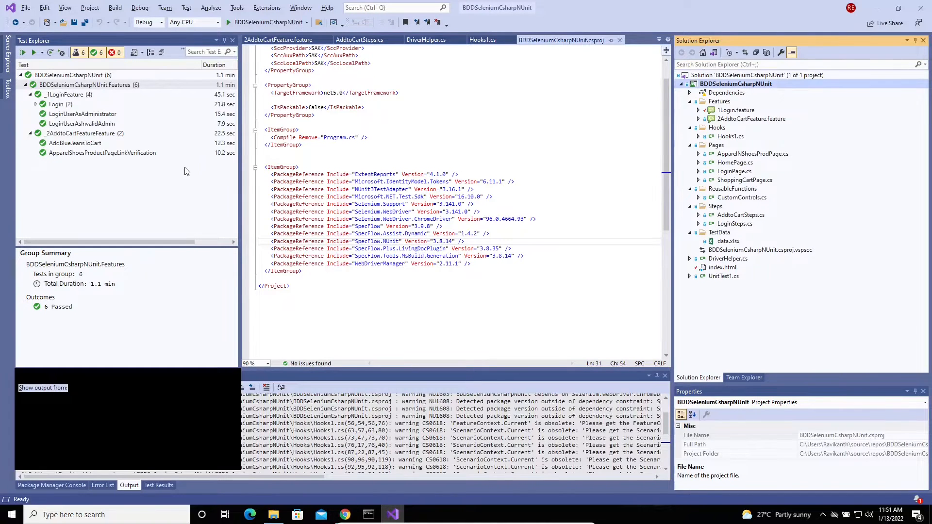
left_click(36, 104)
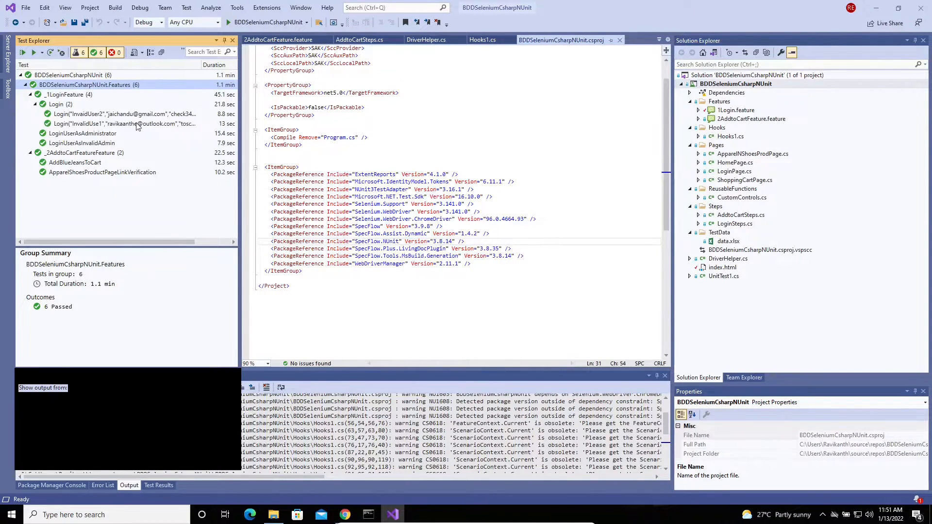
left_click(346, 514)
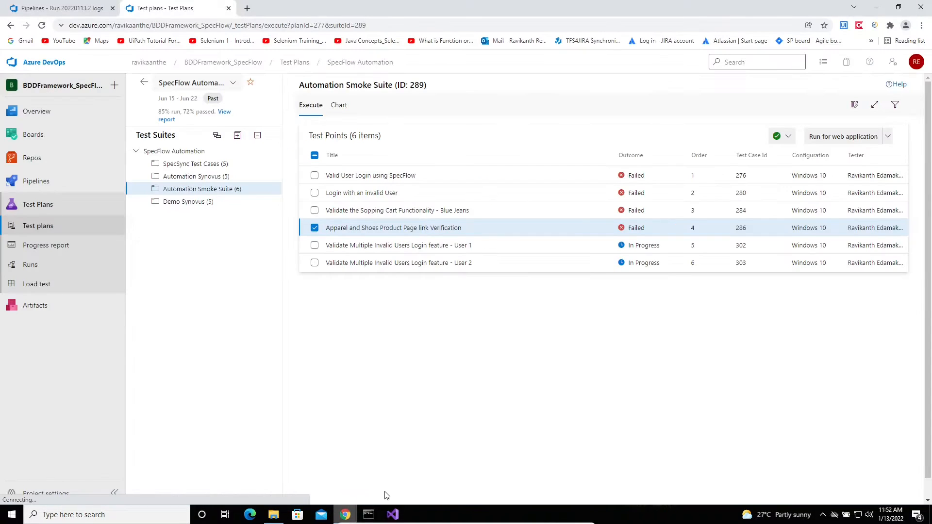
Step through the Valid User Login, invalid User, Blue Jeans cart and invalid User 1 test points
left_click(545, 183)
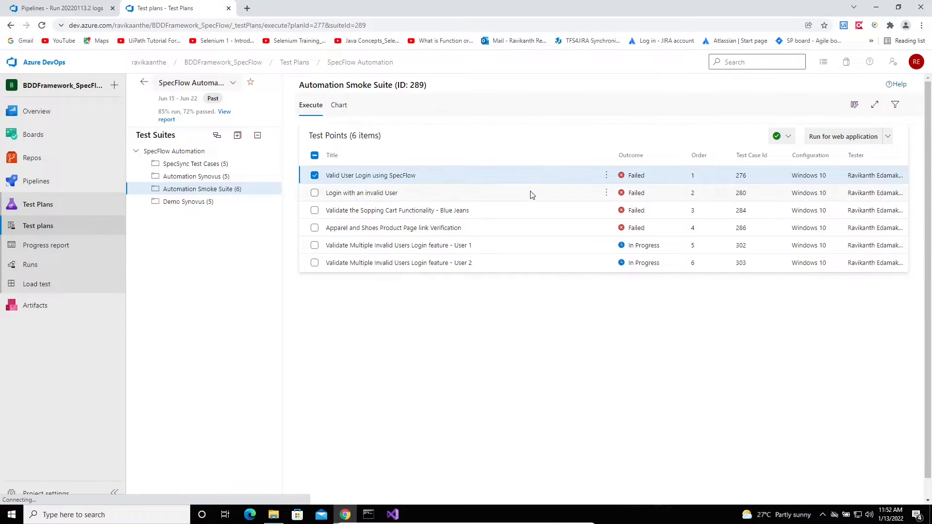
left_click(531, 192)
left_click(537, 206)
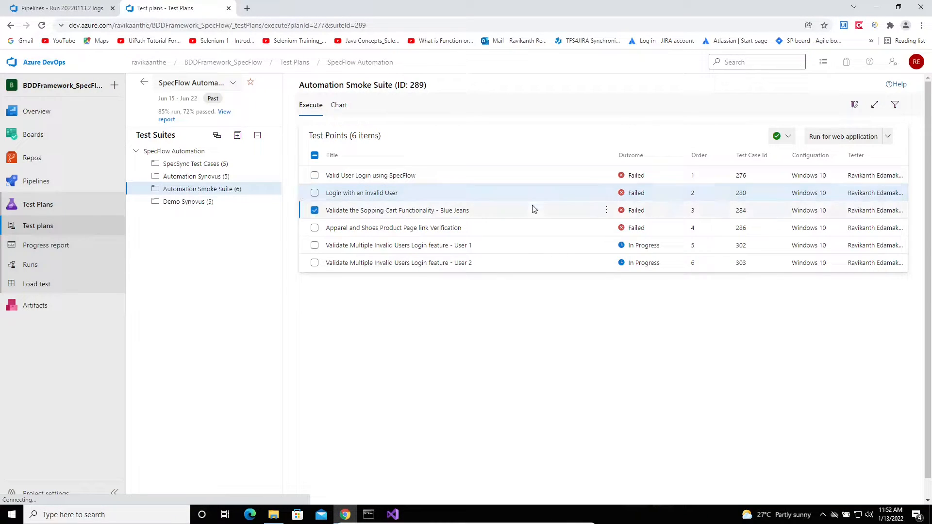
left_click(518, 248)
left_click(485, 178)
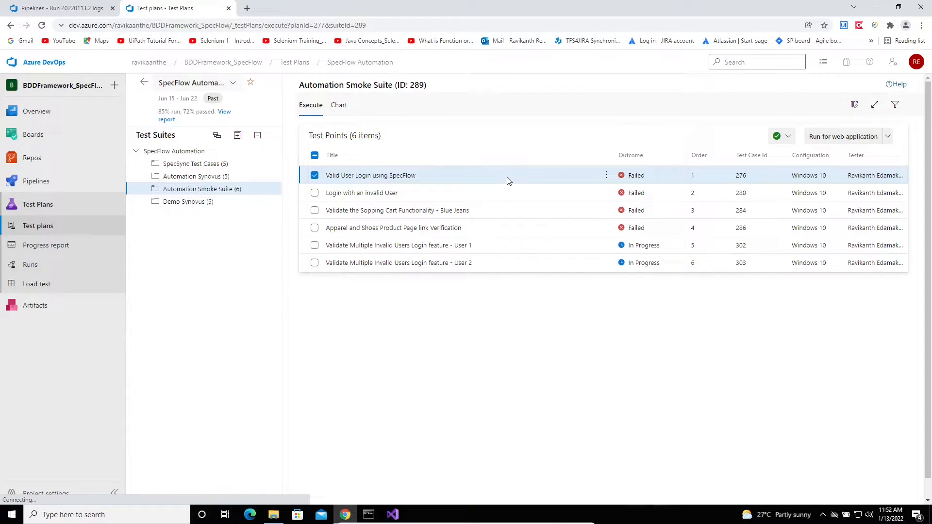
mouse_move(34, 113)
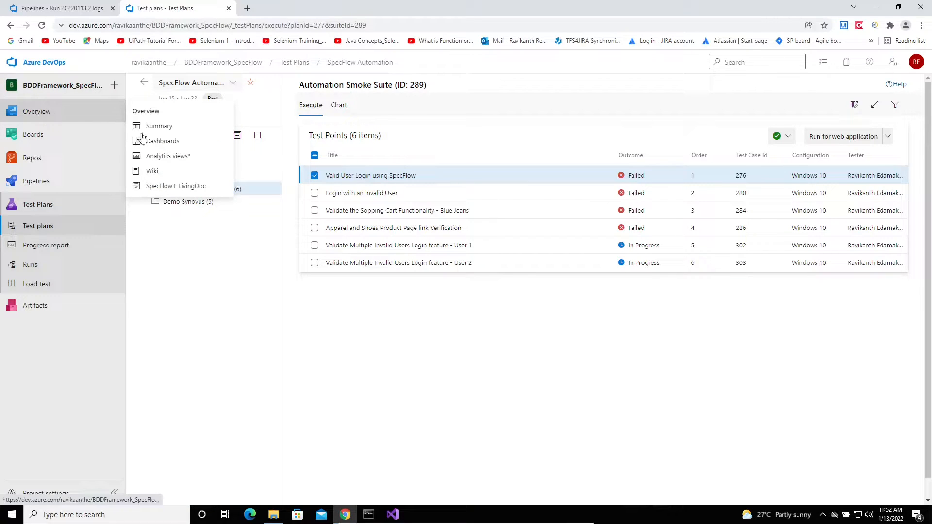
left_click(175, 144)
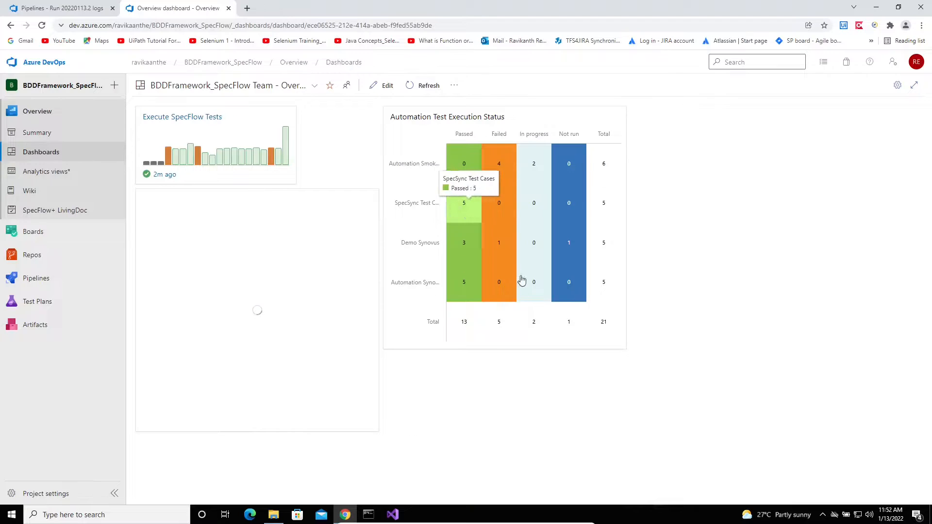
mouse_move(31, 309)
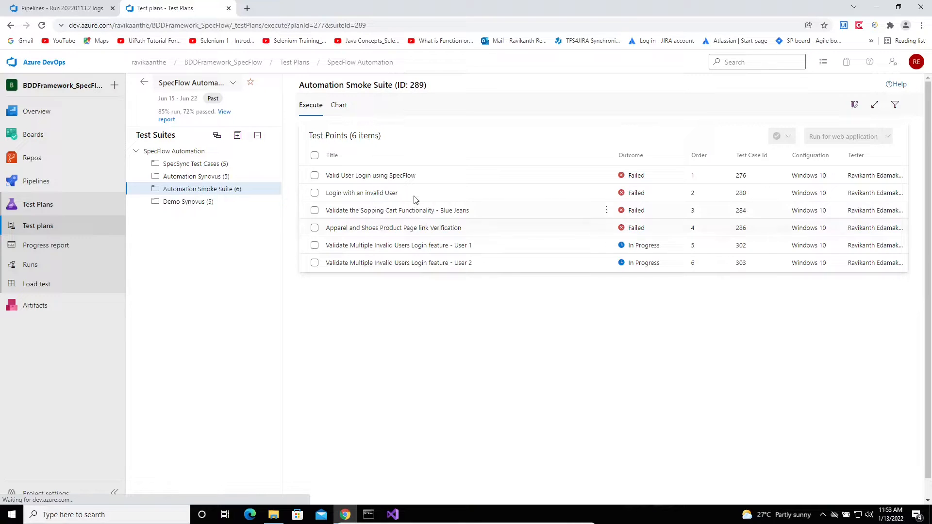
Compare the Valid User Login test point with Visual Studio's LoginUserAsAdministrator test result
left_click(409, 181)
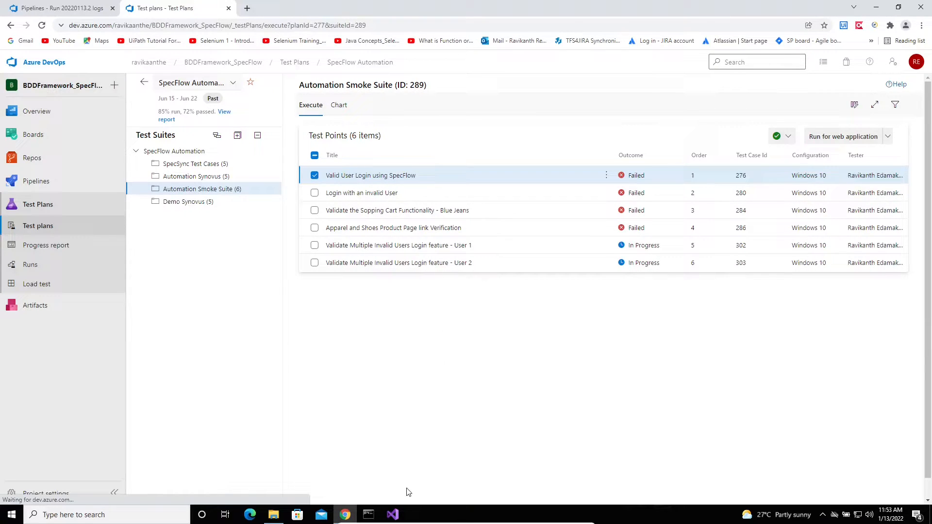
left_click(393, 515)
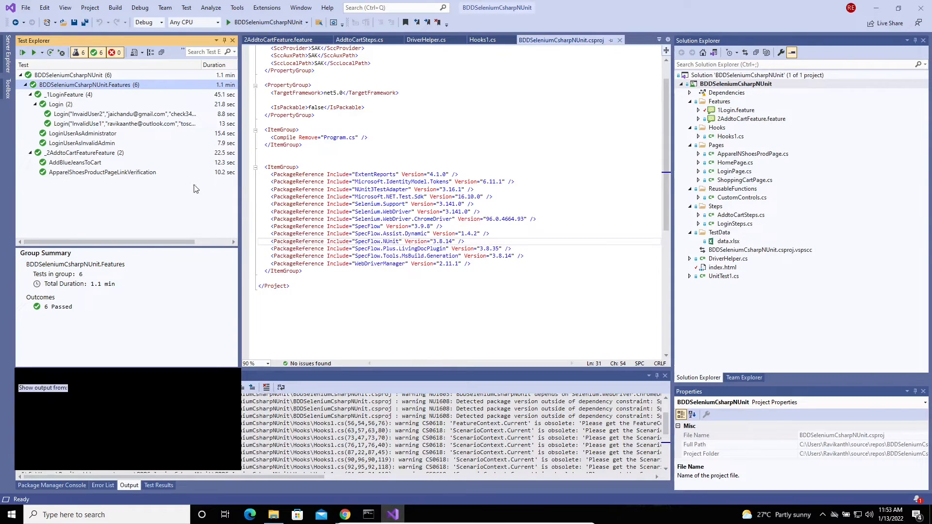
left_click(35, 105)
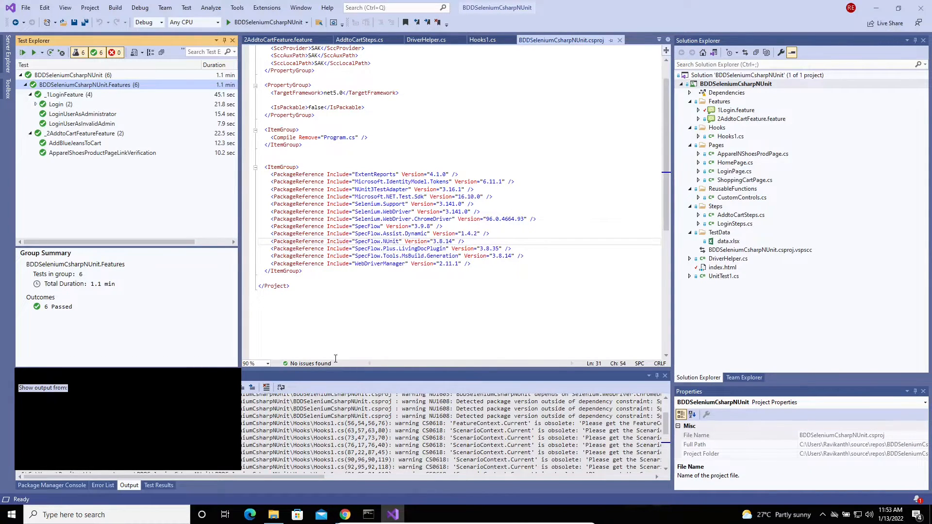
left_click(345, 515)
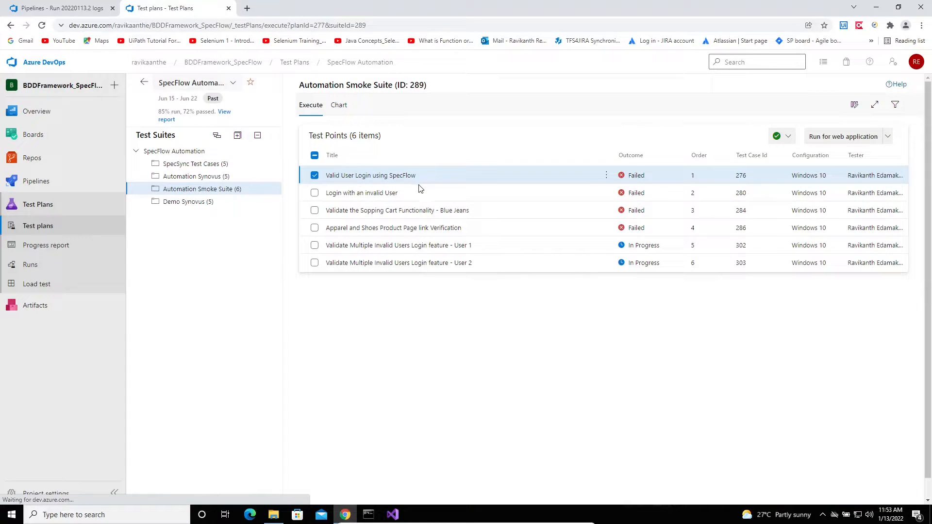
left_click(393, 515)
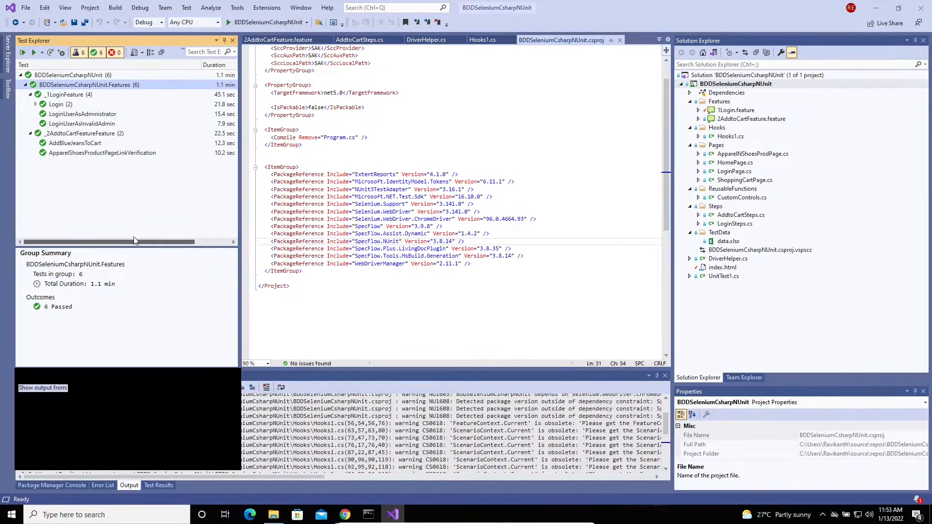
left_click(69, 116)
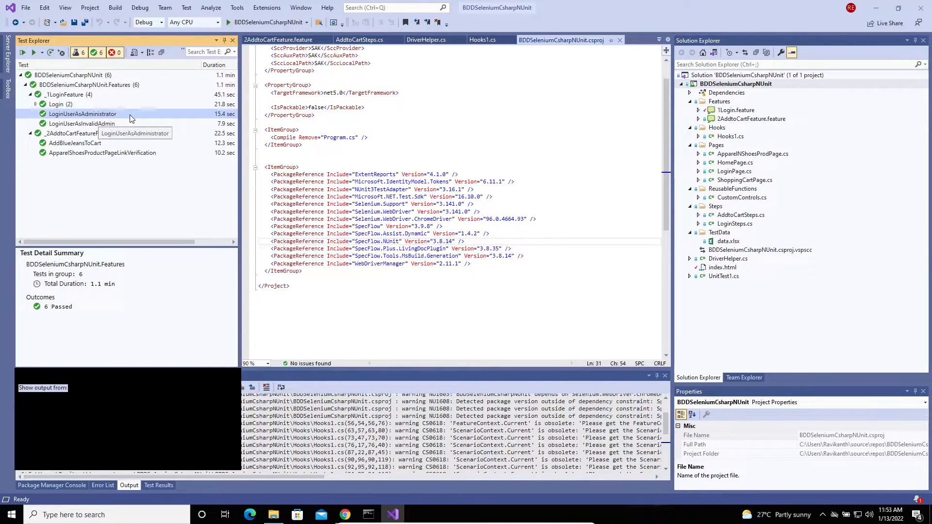
Match the 'Login with an invalid User' point to LoginUserAsInvalidAdmin, opening its scenario in 1Login.feature
left_click(345, 514)
left_click(397, 195)
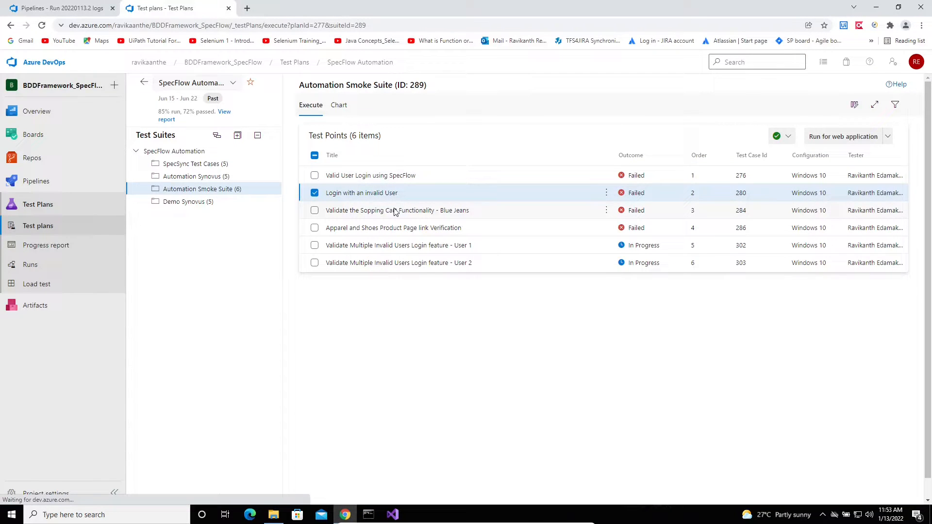
left_click(393, 515)
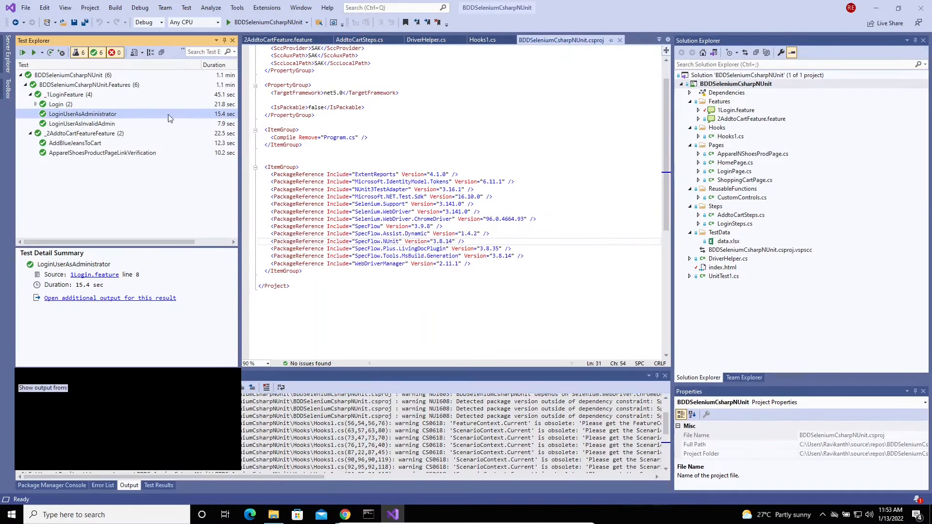
left_click(95, 127)
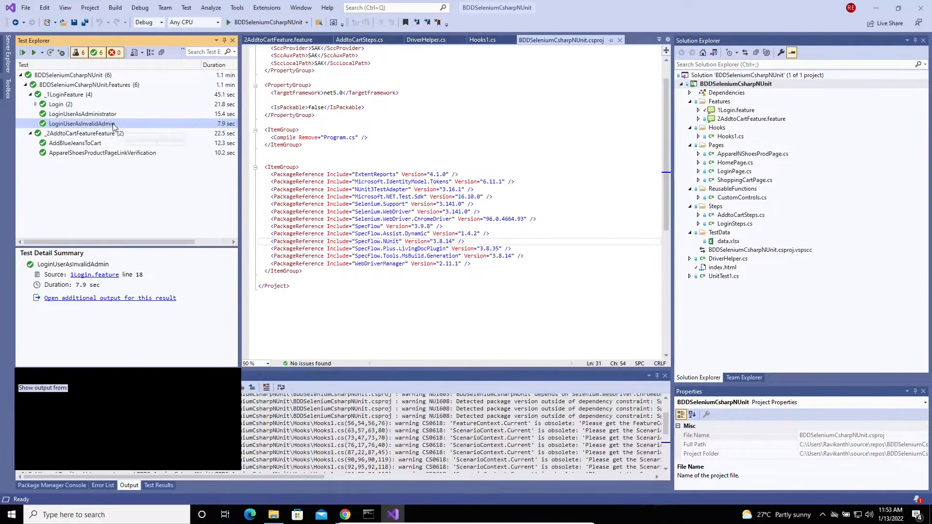
double_click(109, 124)
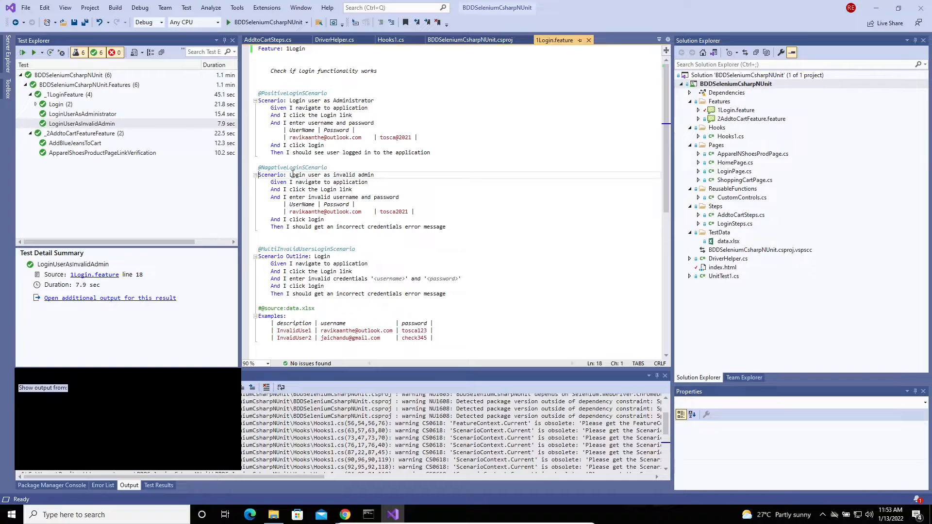
left_click_drag(259, 167, 484, 230)
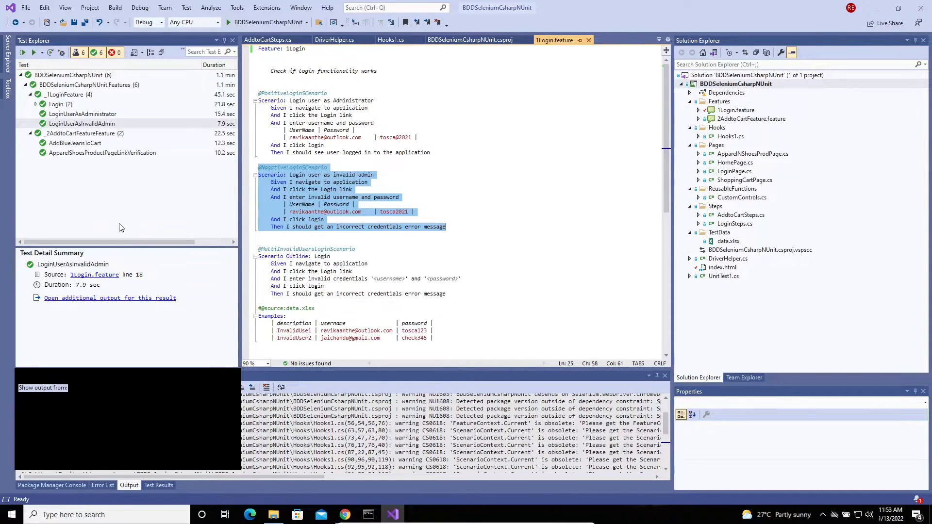
Compare the Apparel and Shoes and Blue Jeans cart points with 2AddtoCartFeature.feature's scenarios
left_click(345, 514)
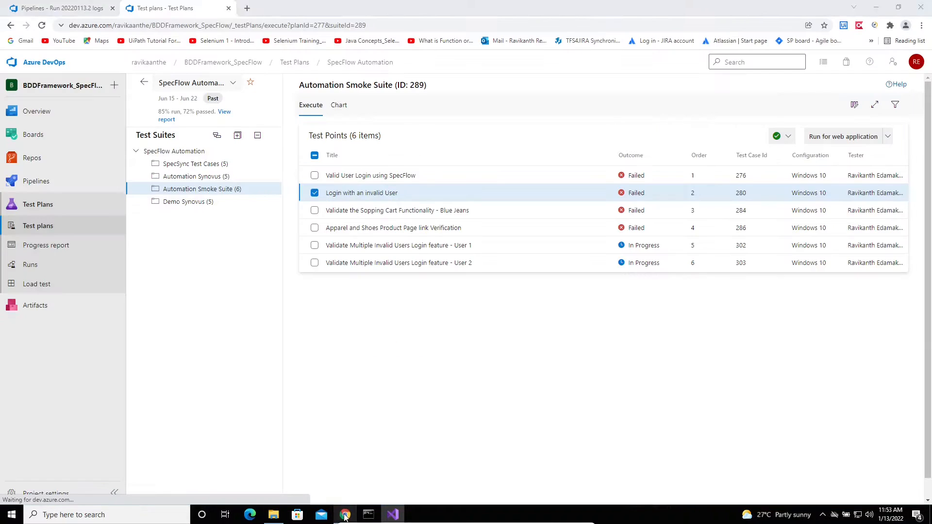
left_click(390, 229)
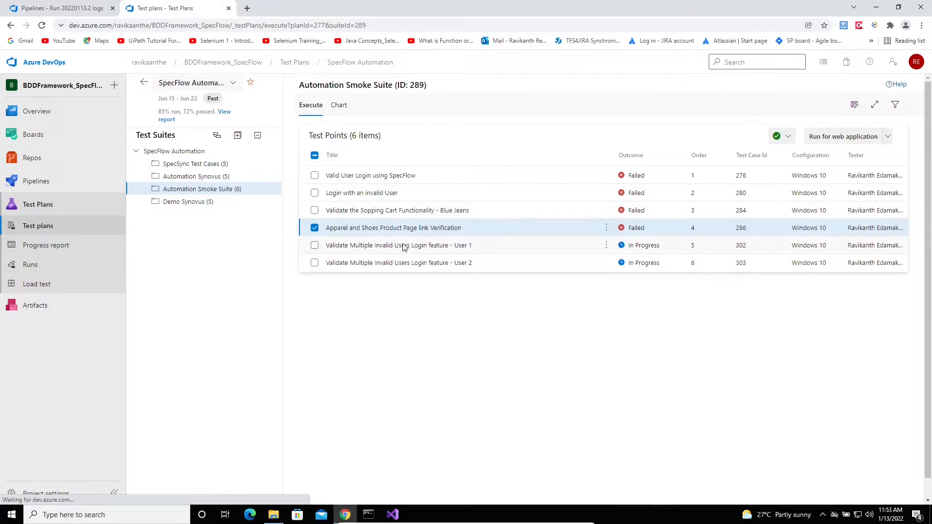
left_click(425, 210)
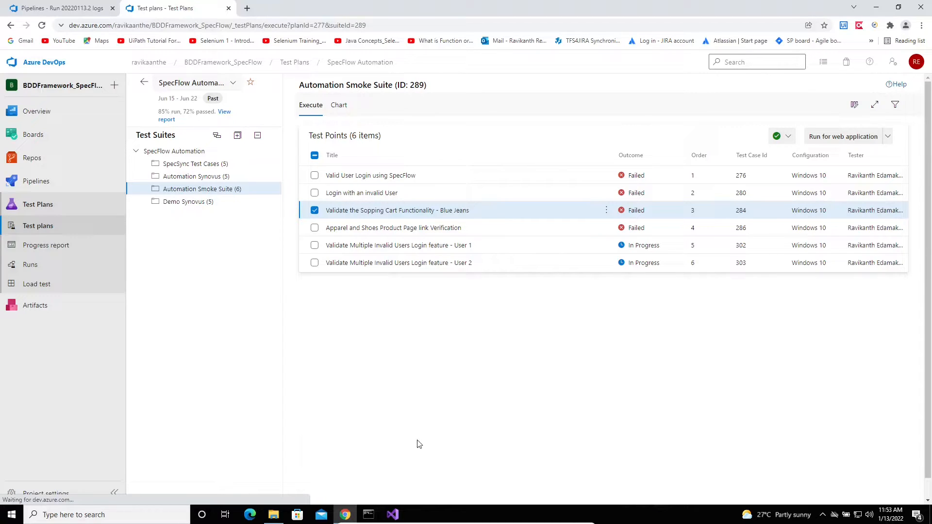
left_click(397, 516)
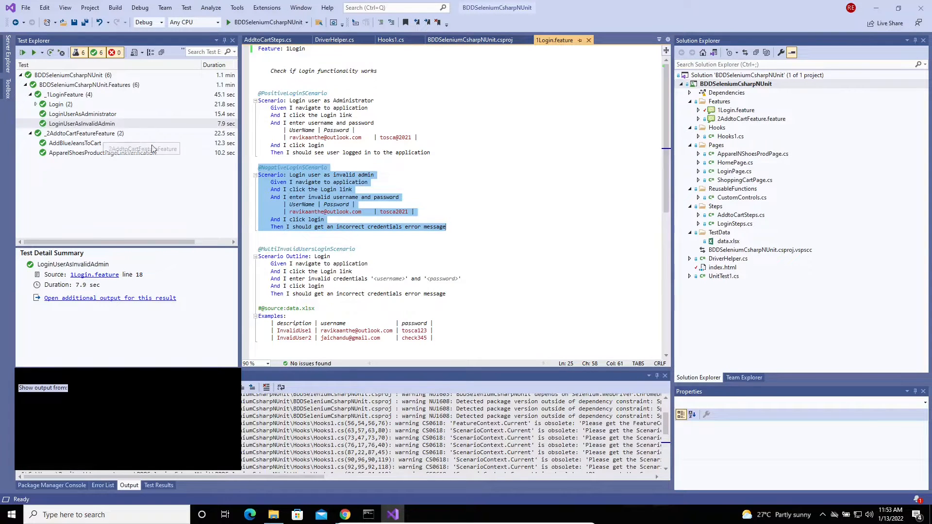
double_click(88, 144)
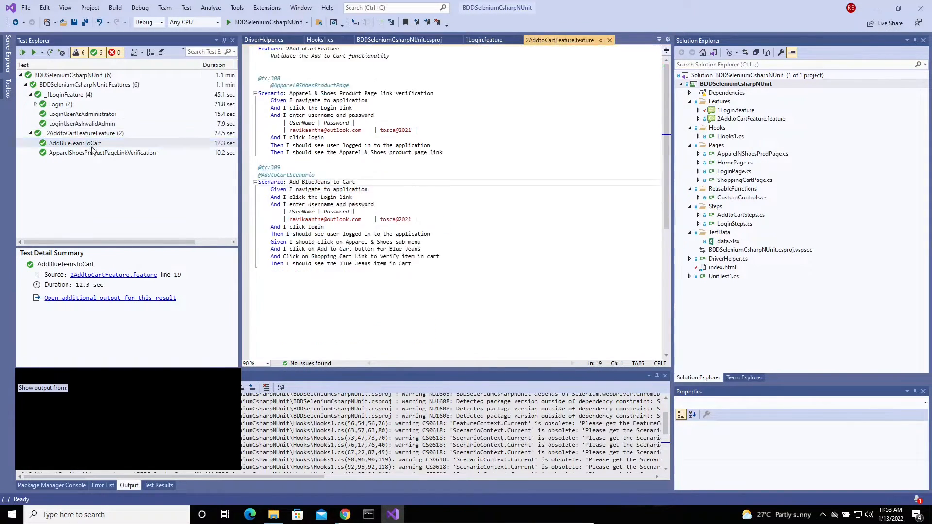
left_click_drag(271, 85, 421, 260)
left_click(289, 176)
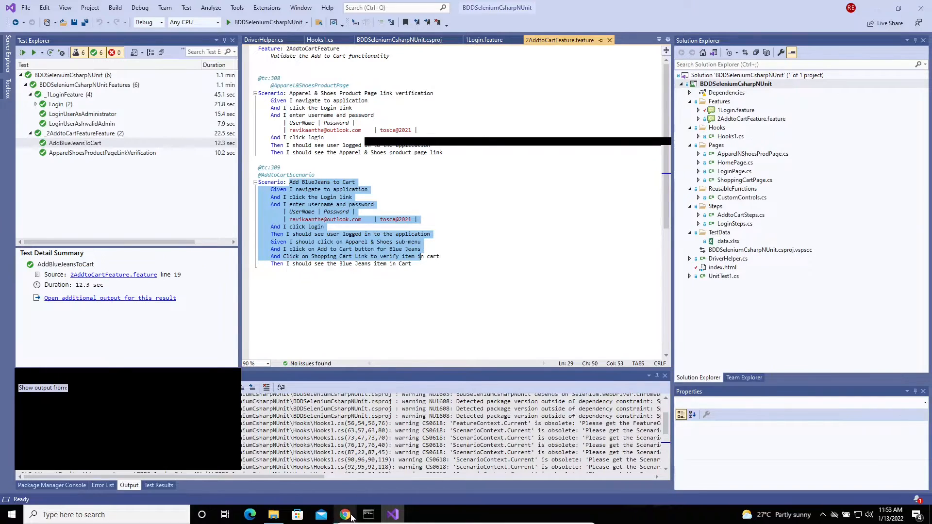
Recheck the Apparel and Shoes point against its feature-file scenario and the AddBlueJeansToCart result
left_click(345, 515)
left_click(399, 231)
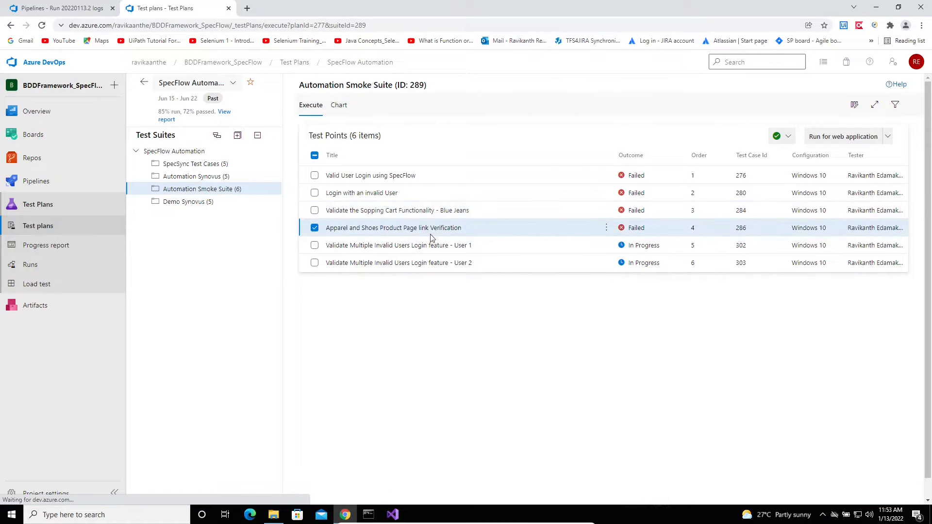
left_click(394, 515)
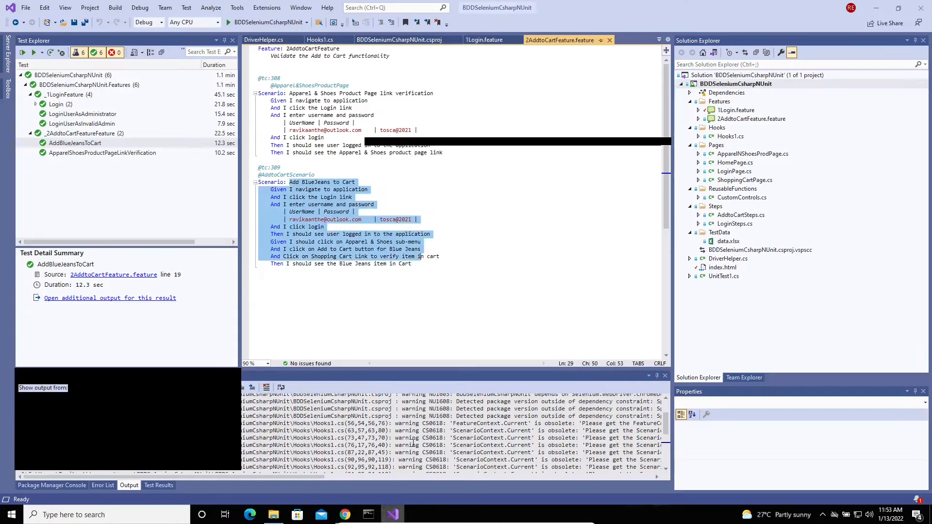
left_click(295, 93)
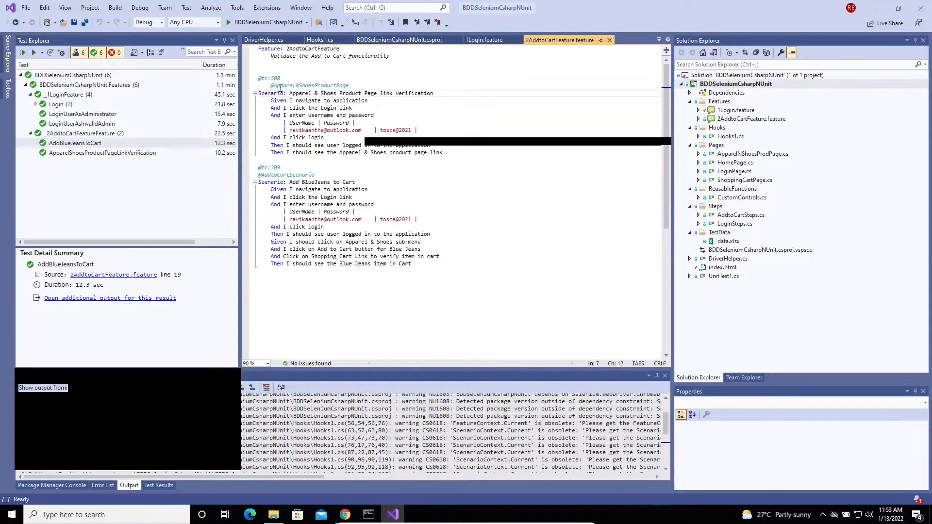
left_click_drag(281, 87, 442, 168)
left_click(303, 116)
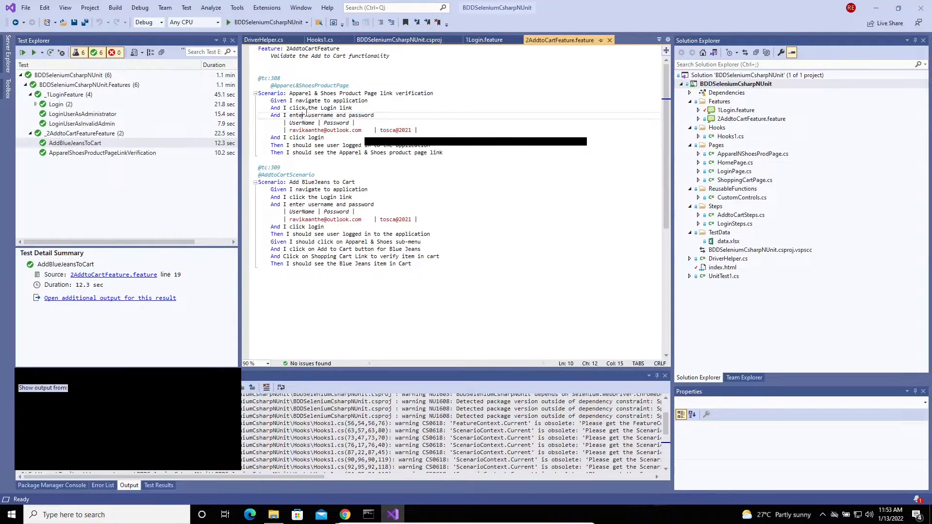
left_click(94, 146)
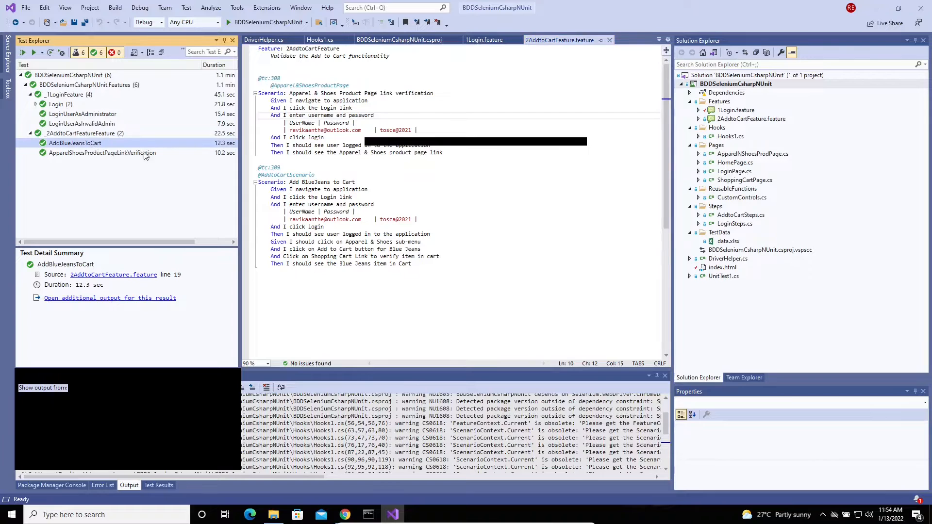
left_click(87, 114)
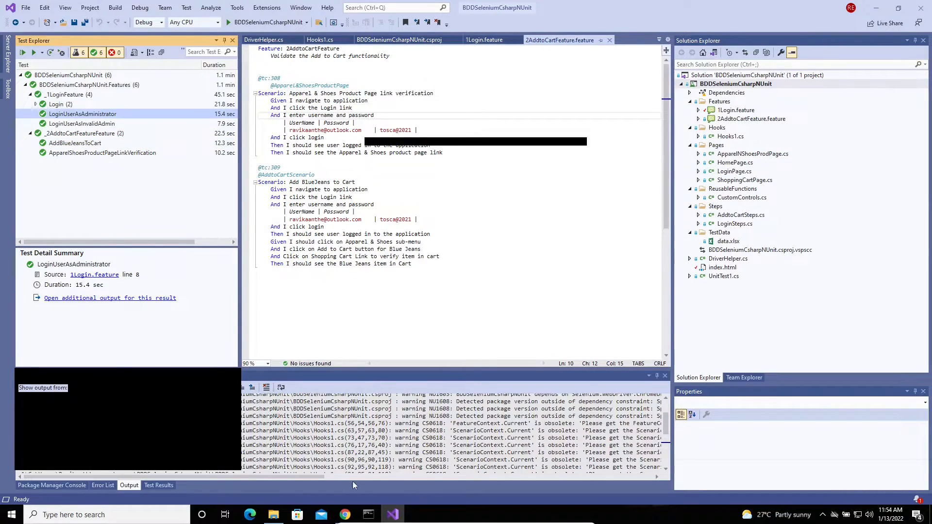
left_click(345, 514)
left_click(418, 179)
left_click(393, 515)
left_click(346, 514)
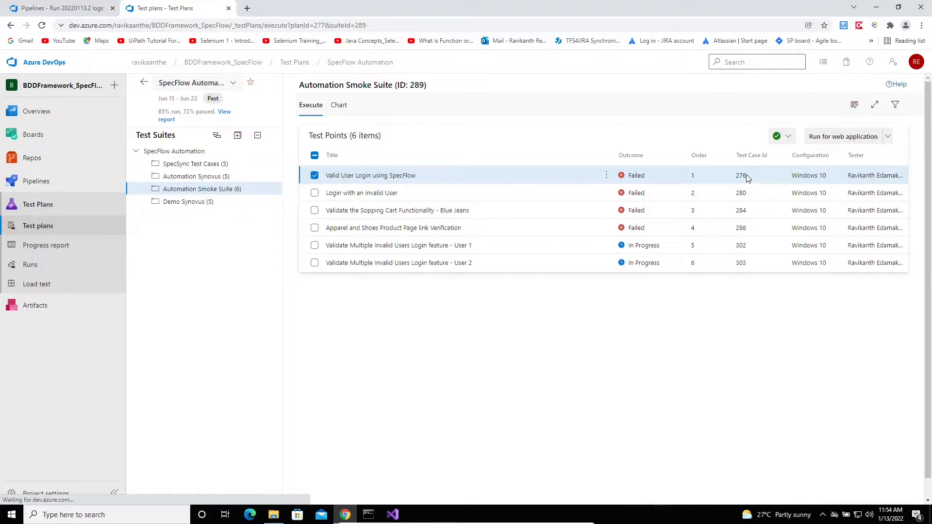
left_click_drag(740, 176, 703, 198)
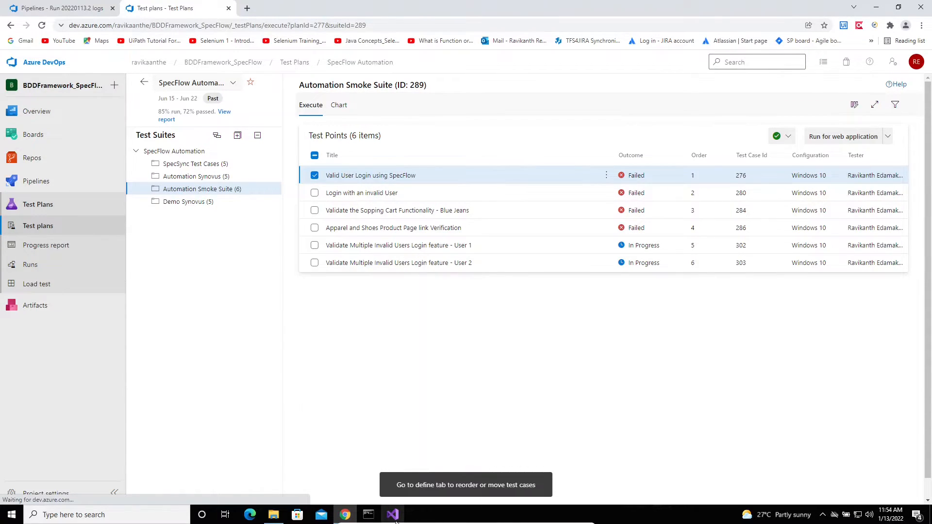
left_click(393, 515)
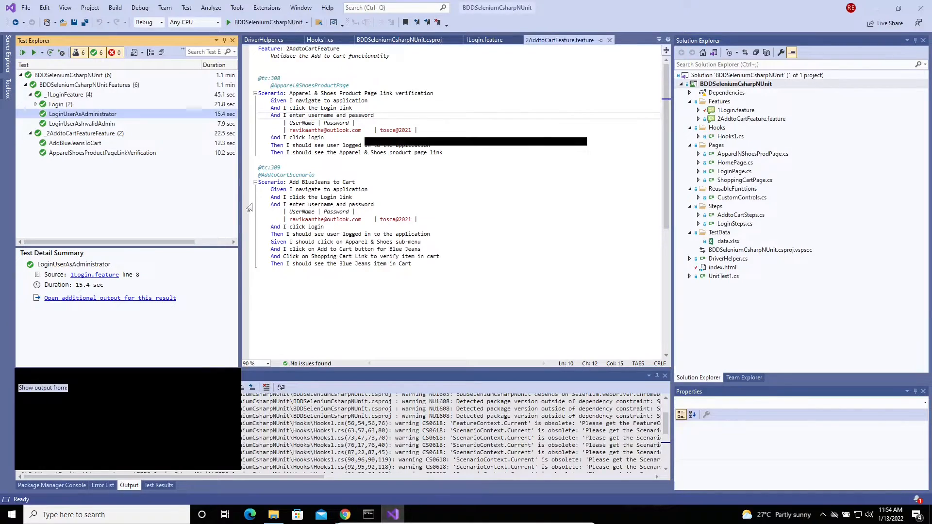
right_click(83, 115)
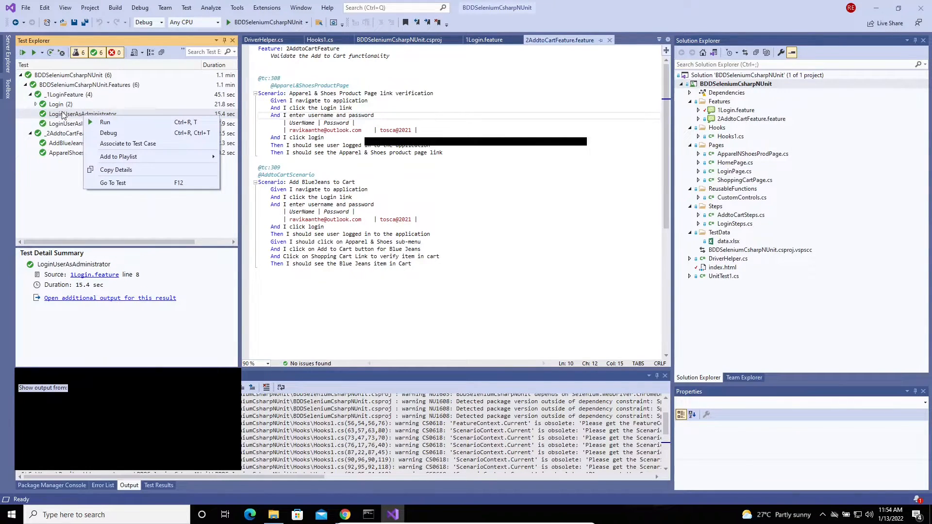
left_click(61, 117)
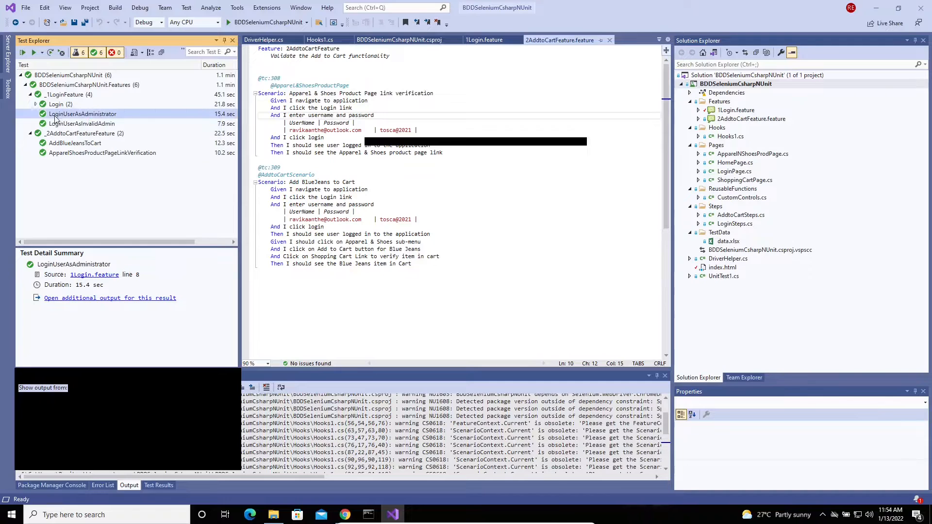
right_click(70, 118)
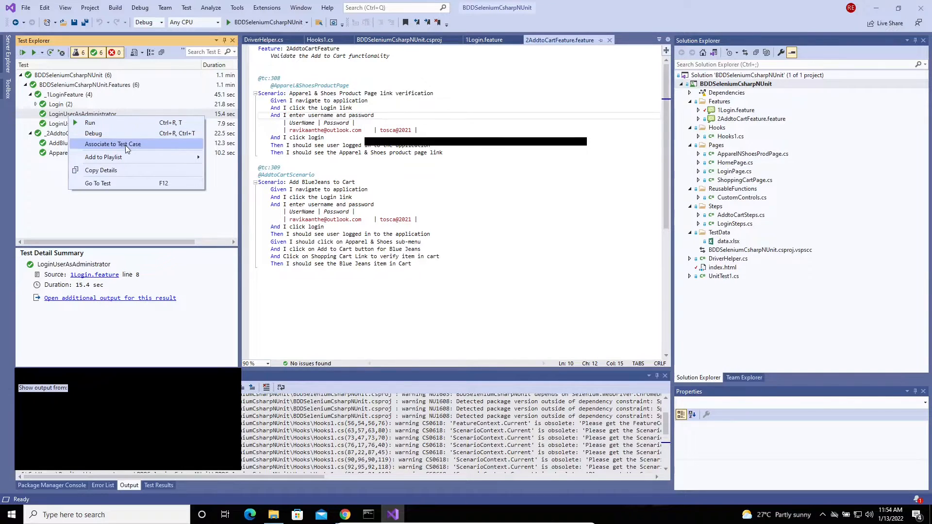
left_click(756, 85)
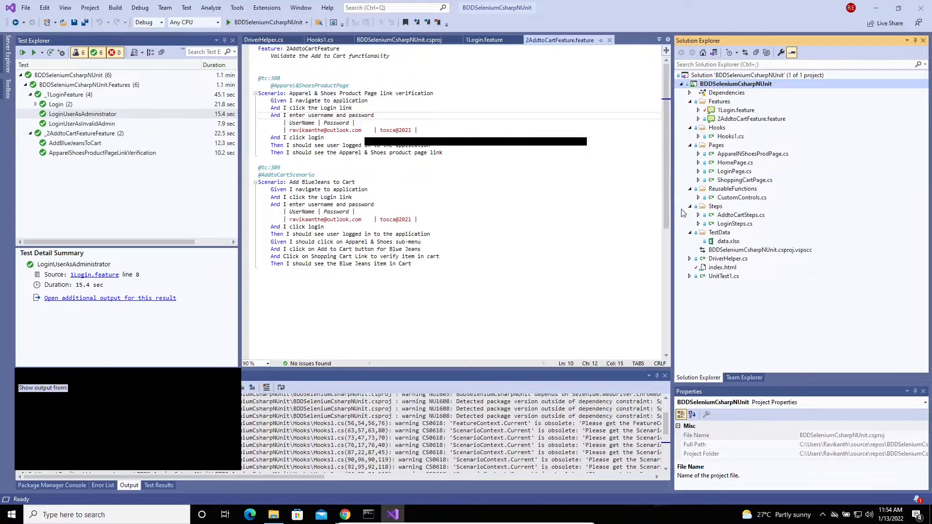
right_click(756, 86)
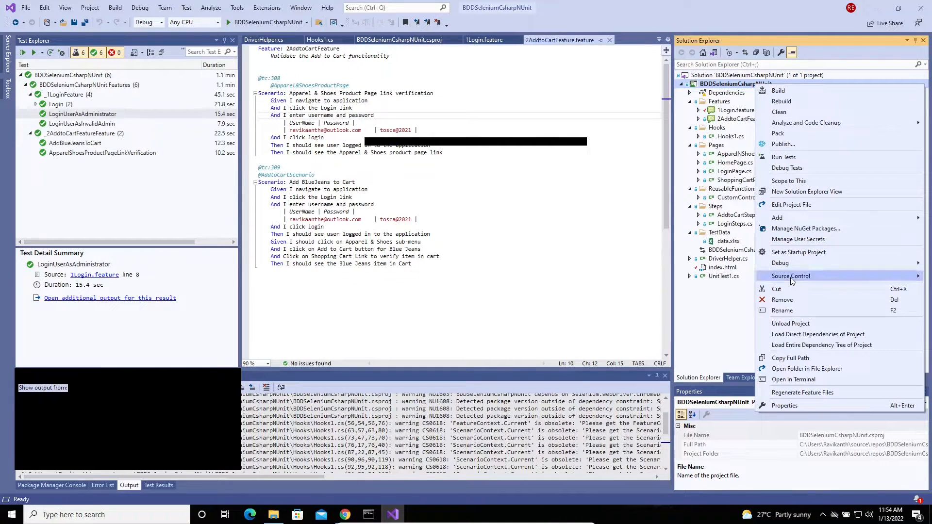
mouse_move(791, 281)
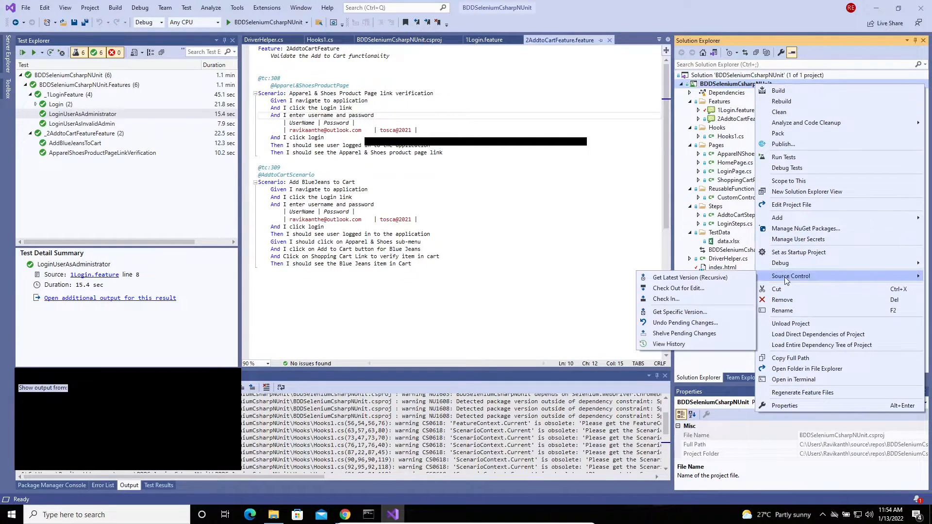
left_click(677, 300)
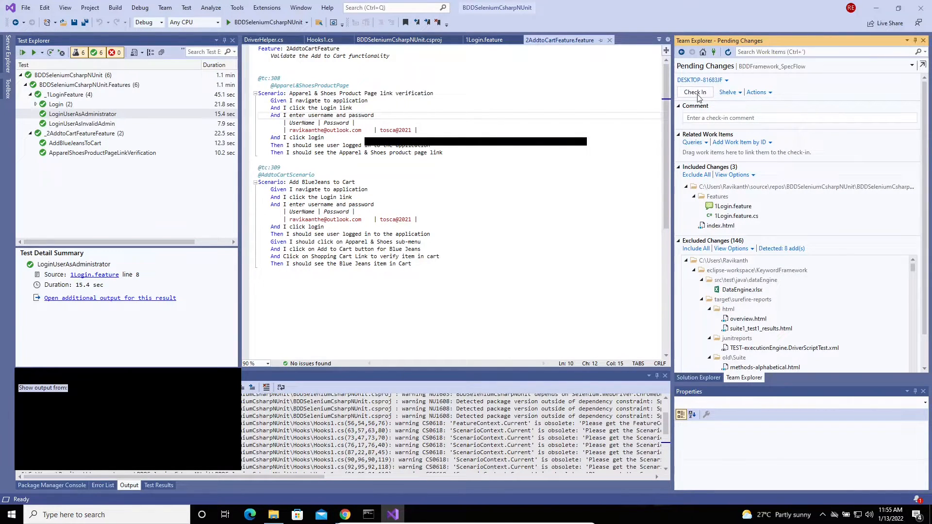
left_click(770, 92)
left_click(819, 84)
left_click(726, 81)
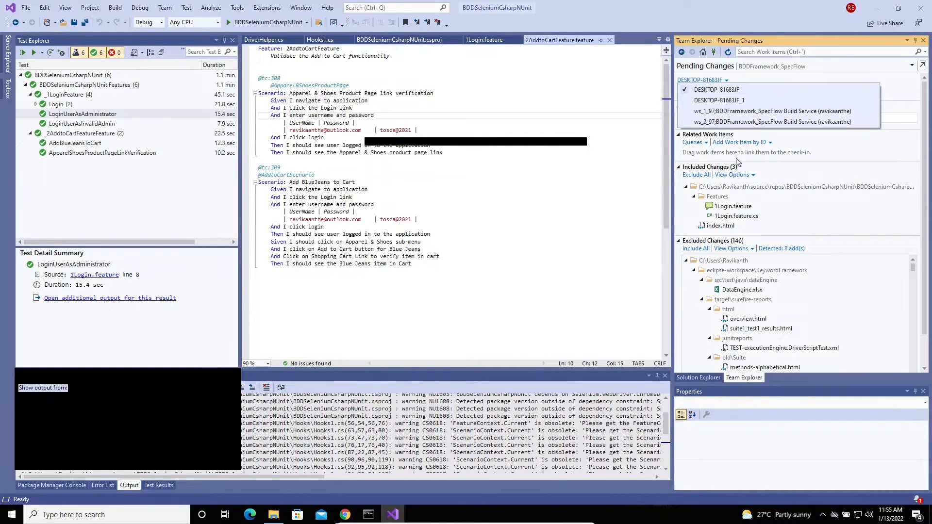
left_click(911, 83)
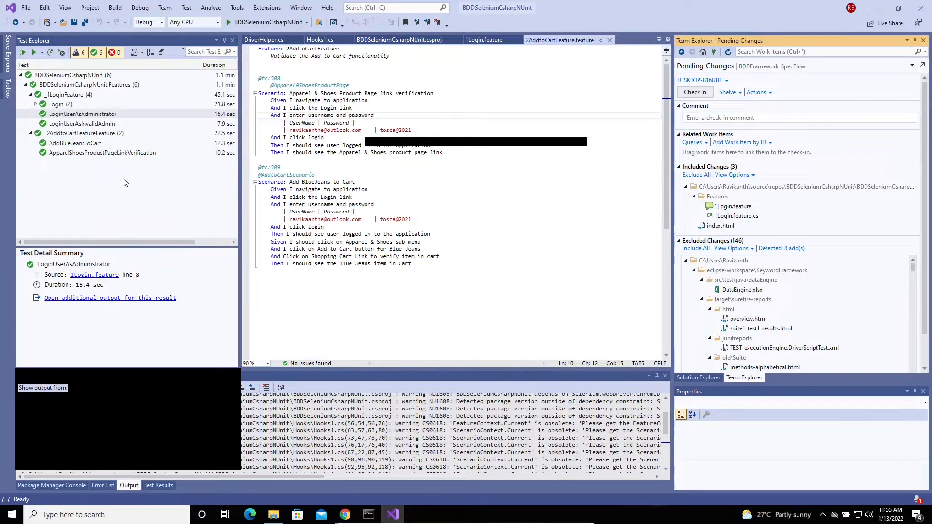
Check LoginUserAsAdministrator's Associate to Test Case link against Azure test case 276
right_click(87, 115)
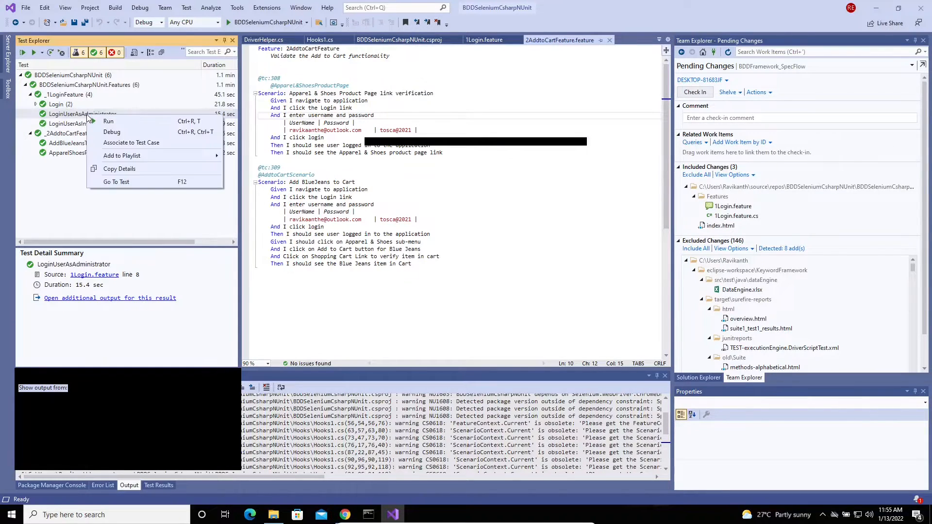
left_click(139, 145)
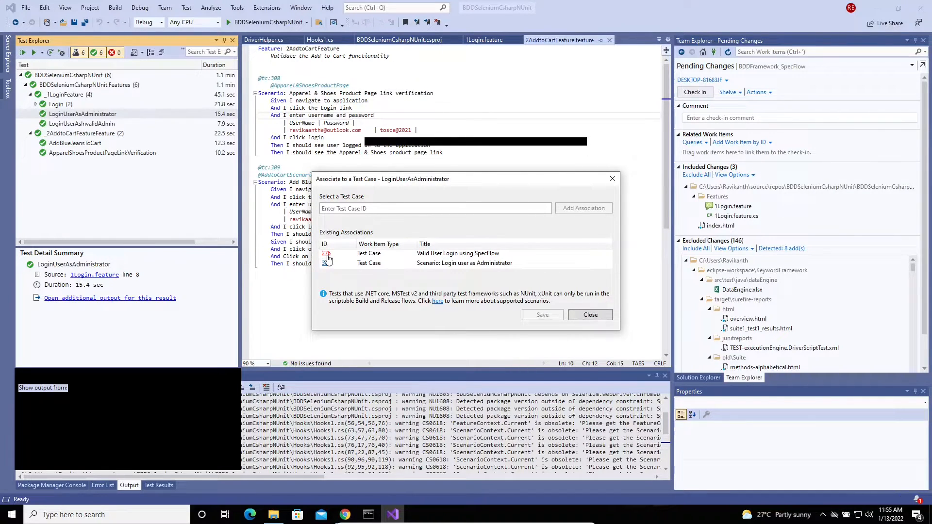
left_click(352, 515)
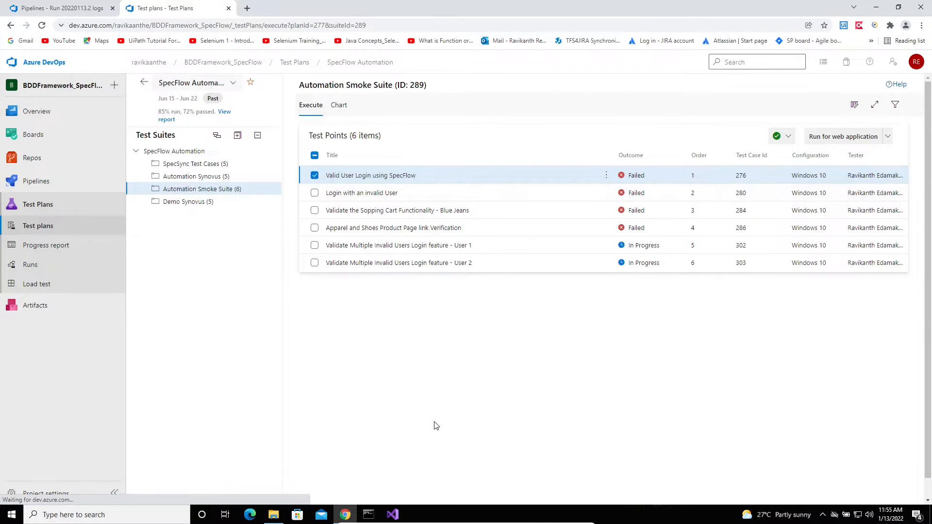
left_click(385, 509)
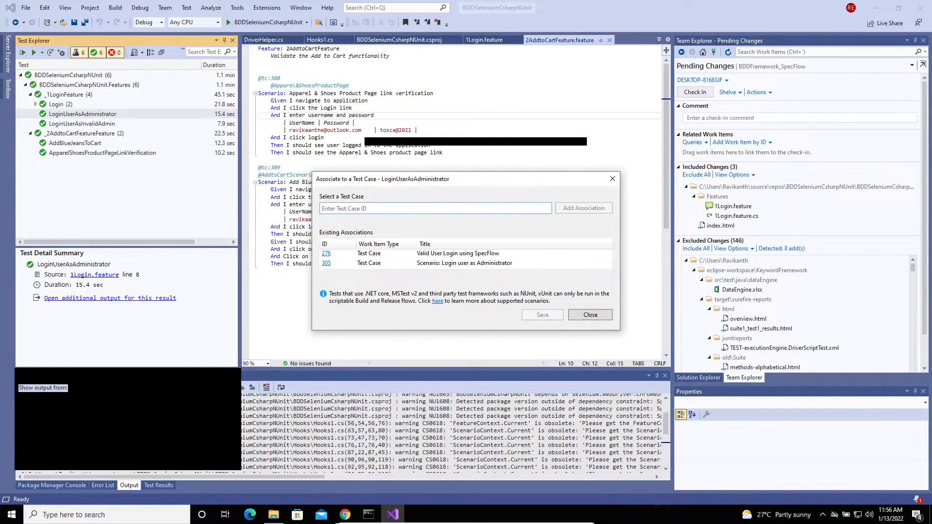
type("276")
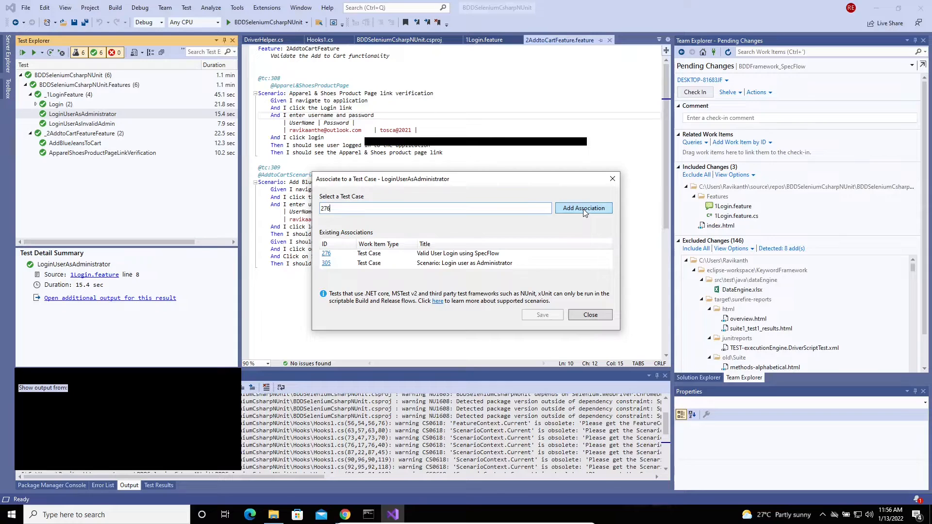
left_click(584, 212)
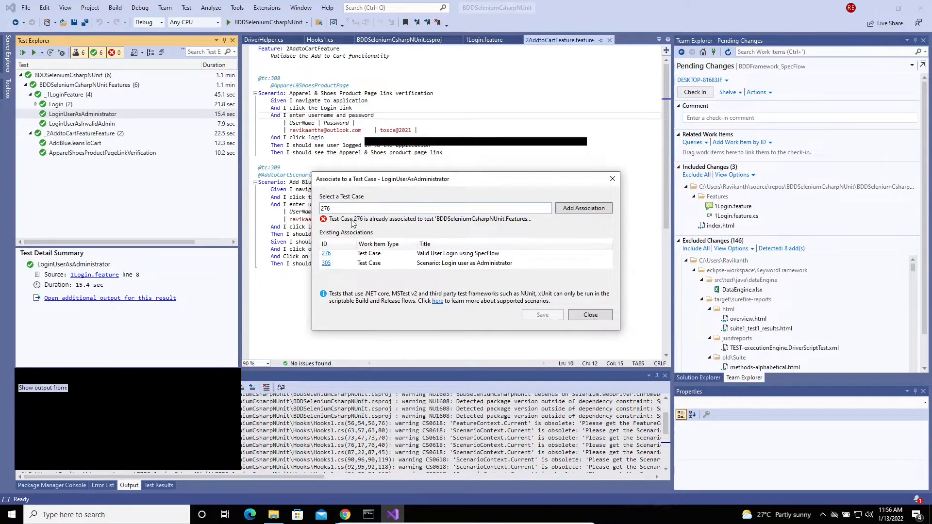
left_click_drag(334, 209, 320, 215)
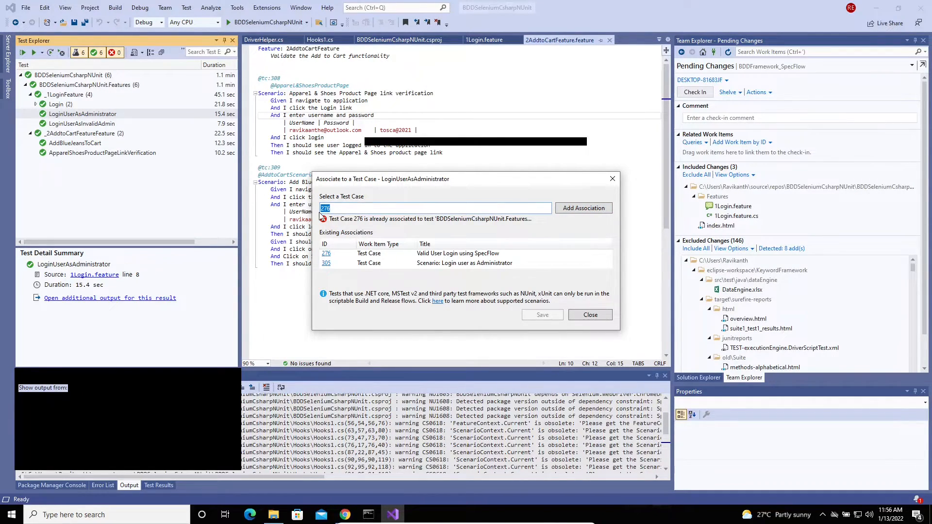
key("BackSpace")
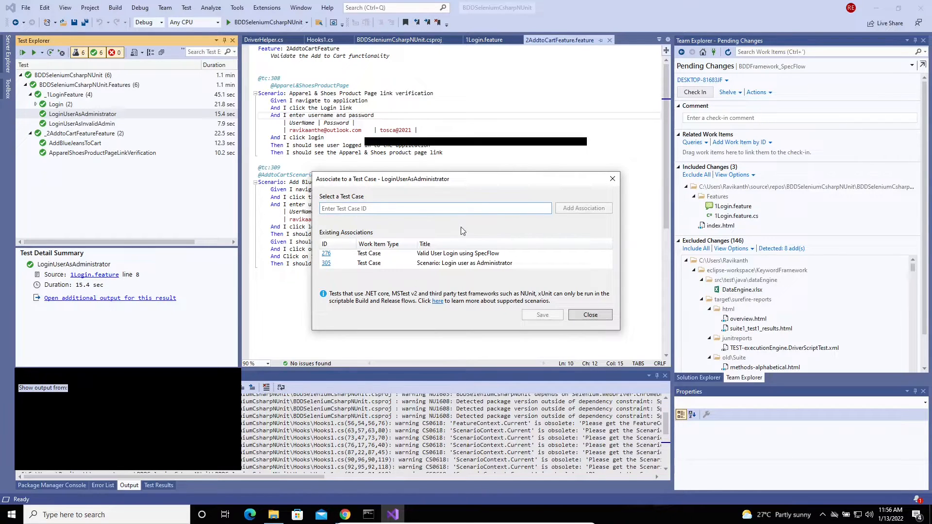
left_click(589, 318)
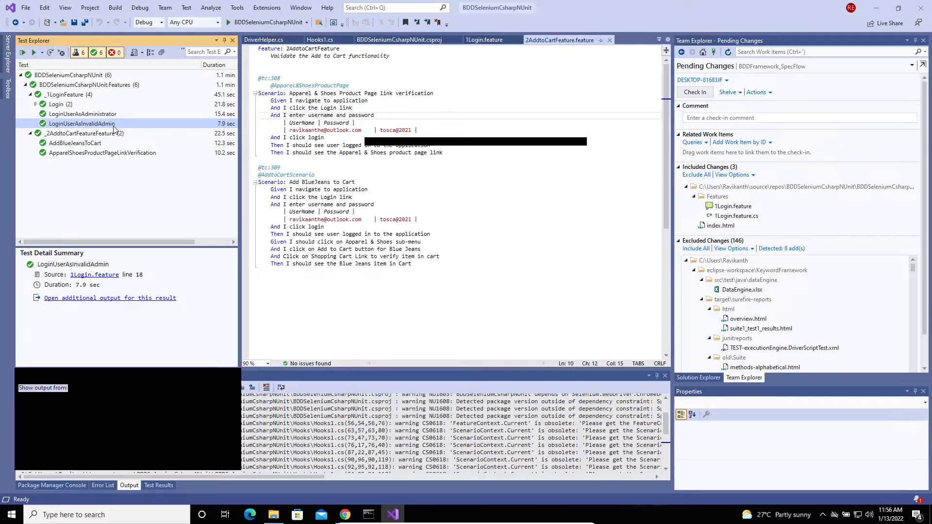
Confirm LoginUserAsInvalidAdmin is associated with the invalid-user test case 280
key("alt+Tab")
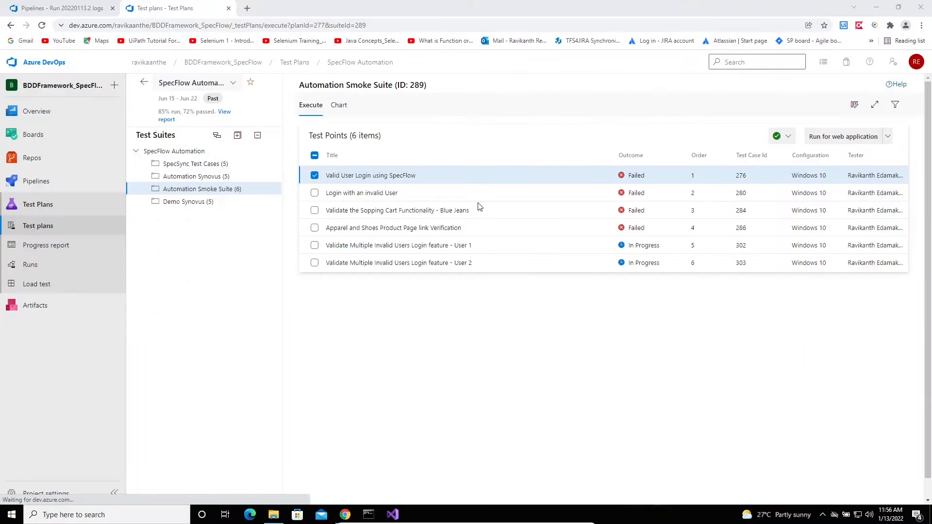
left_click(743, 195)
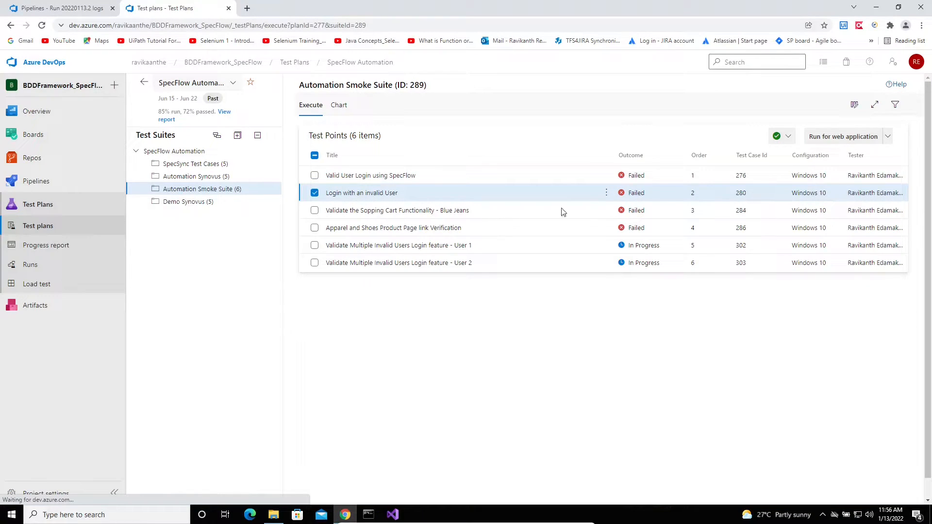
key("alt+Tab")
right_click(96, 124)
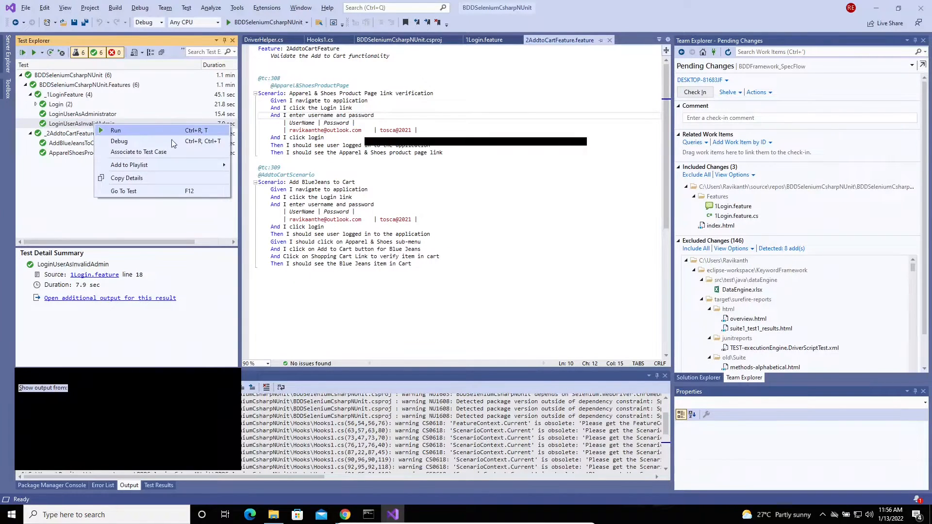
left_click(141, 152)
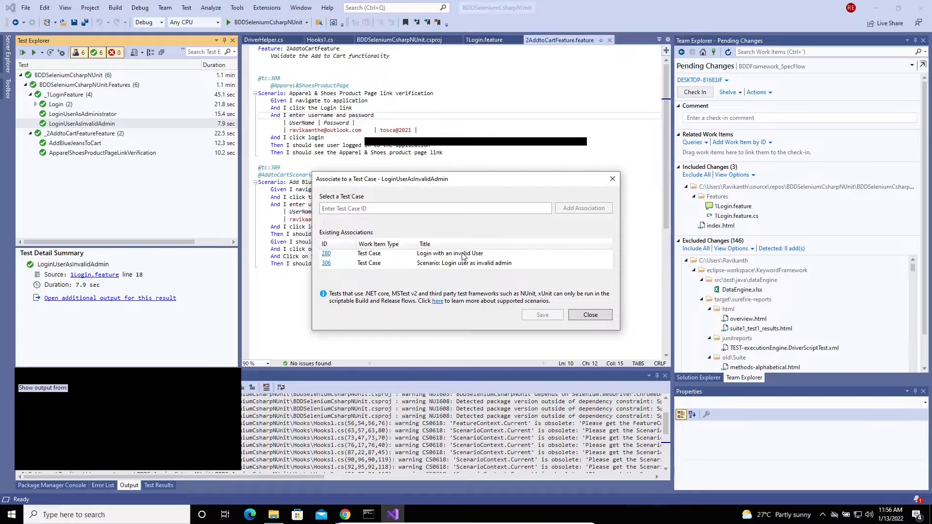
left_click(591, 314)
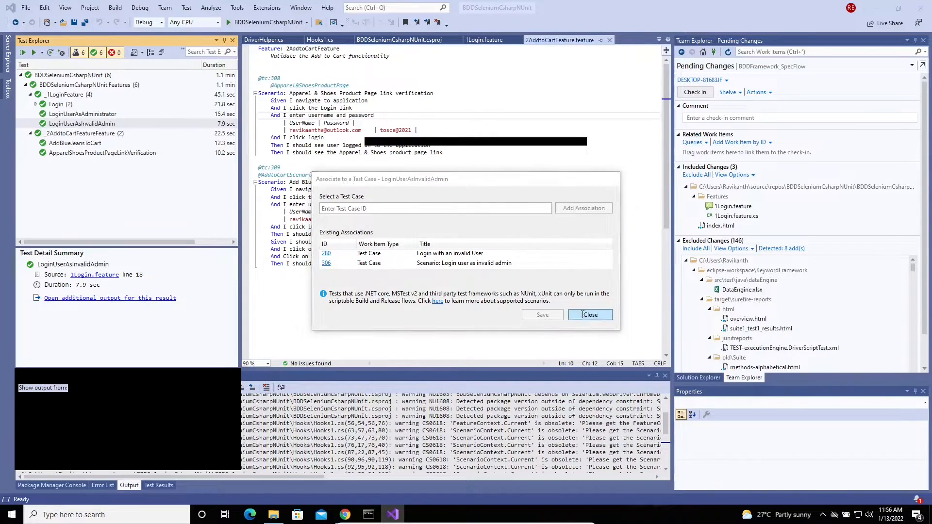
Confirm AddBlueJeansToCart is associated with the Blue Jeans cart test case 284
left_click(85, 146)
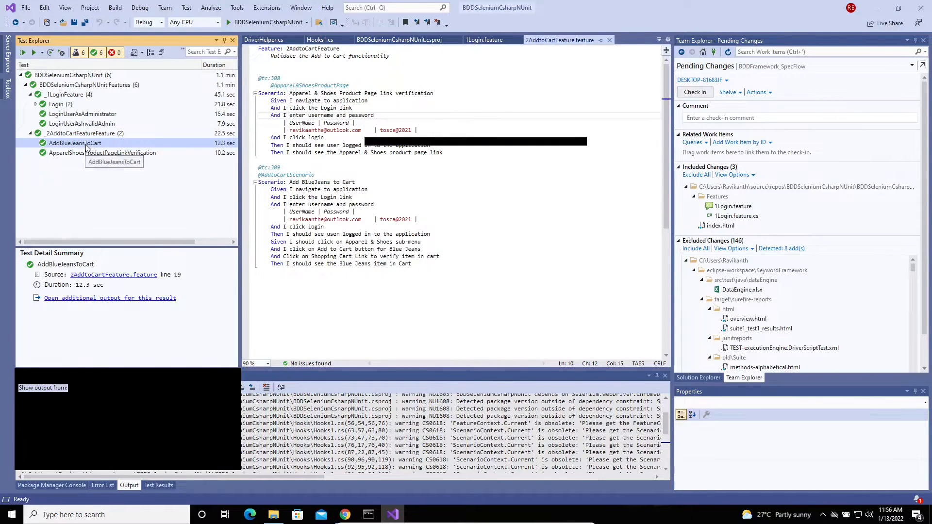
right_click(85, 146)
left_click(157, 177)
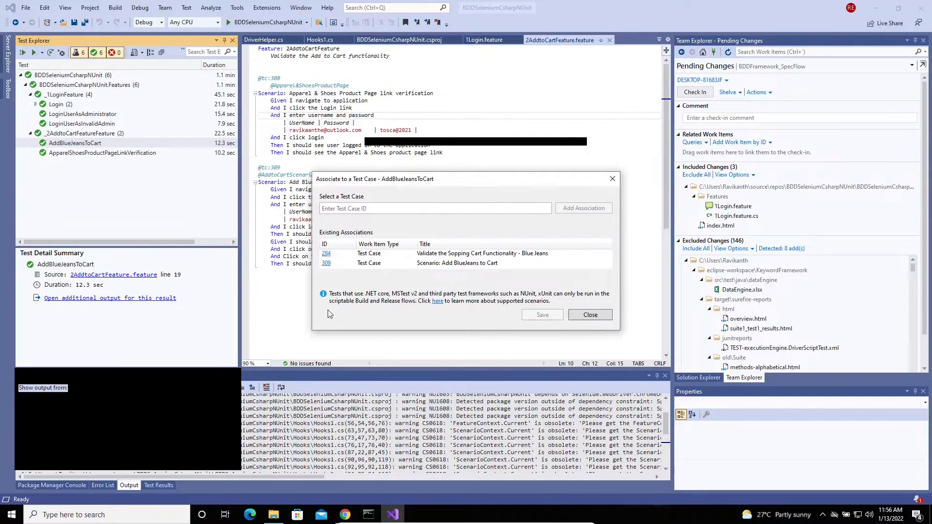
key("alt+Tab")
left_click(764, 218)
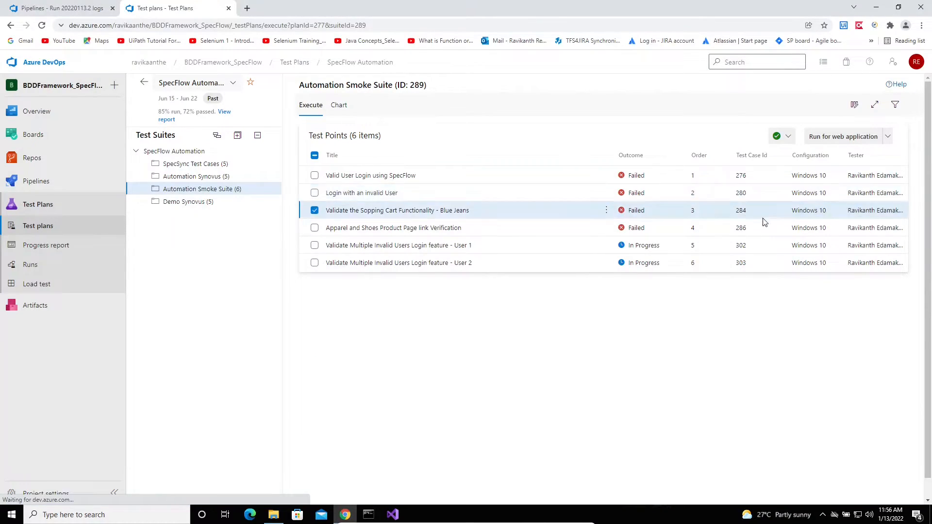
key("alt+Tab")
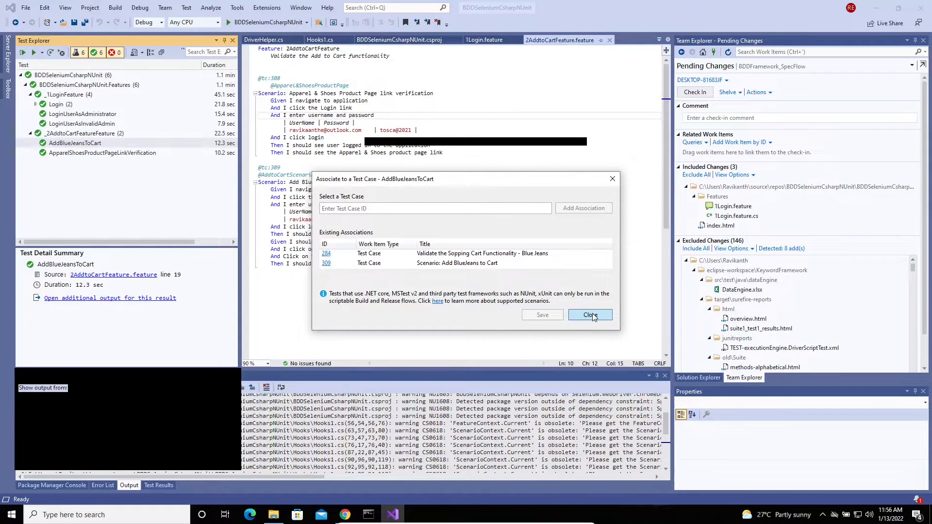
left_click(591, 316)
Confirm ApparelShoesProductPageLinkVerification is associated with the Apparel and Shoes test case 286
left_click(67, 153)
right_click(67, 154)
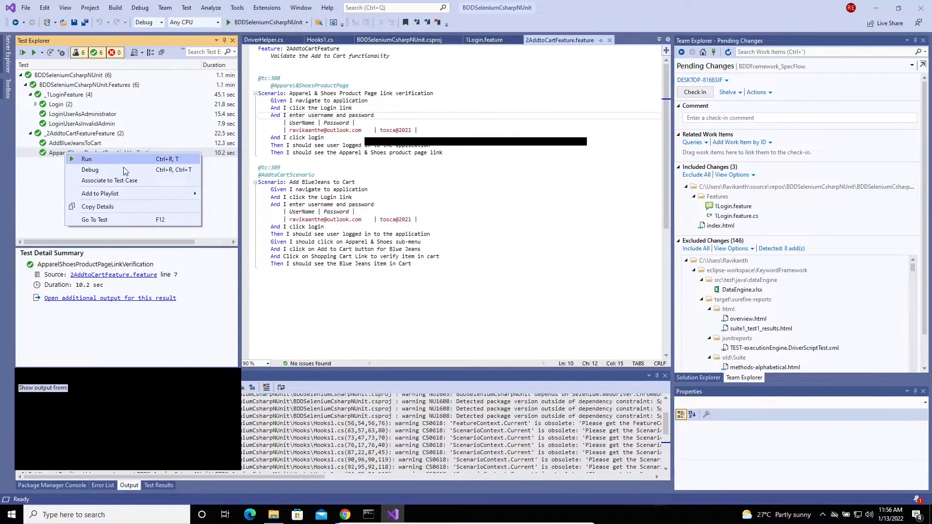
left_click(130, 184)
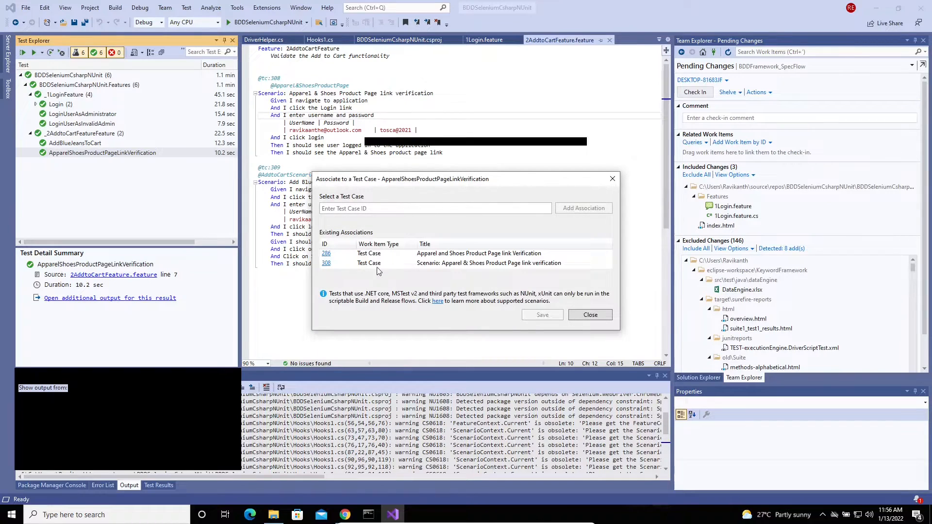
left_click(602, 319)
key("alt+Tab")
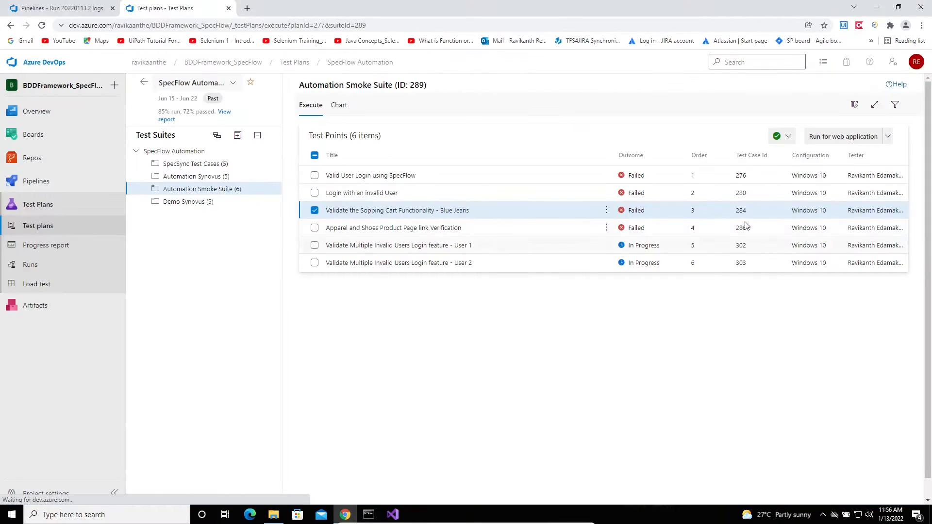
left_click(725, 230)
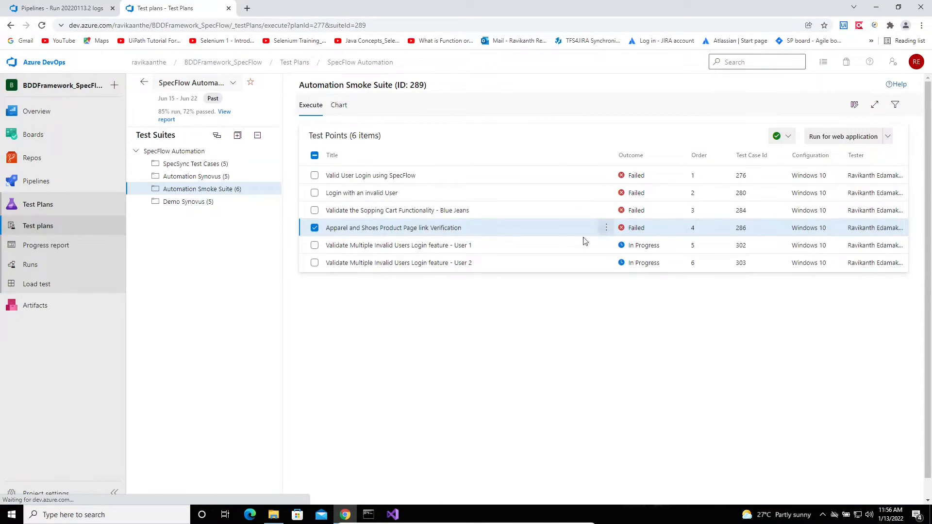
key("alt+Tab")
key("alt+Tab")
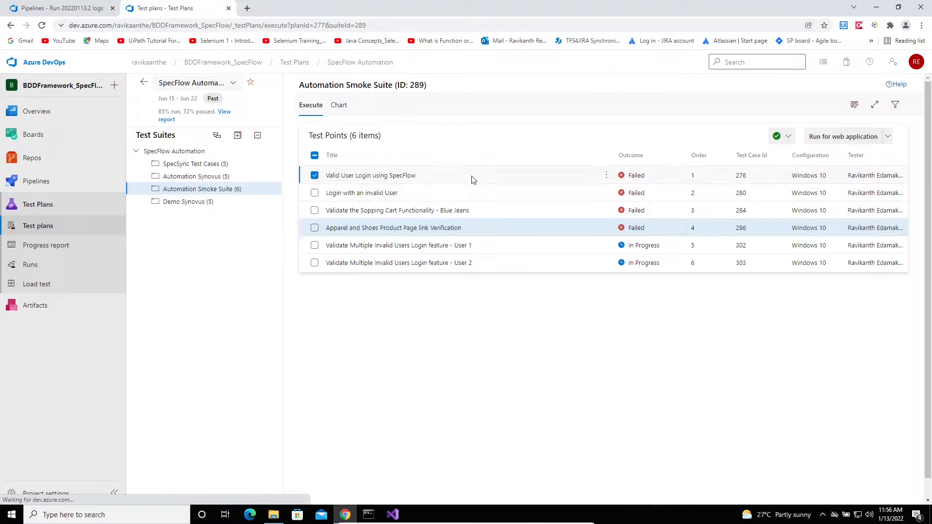
Bring up the Valid User Login test point's options in the Automation Smoke Suite
left_click(495, 179)
right_click(494, 178)
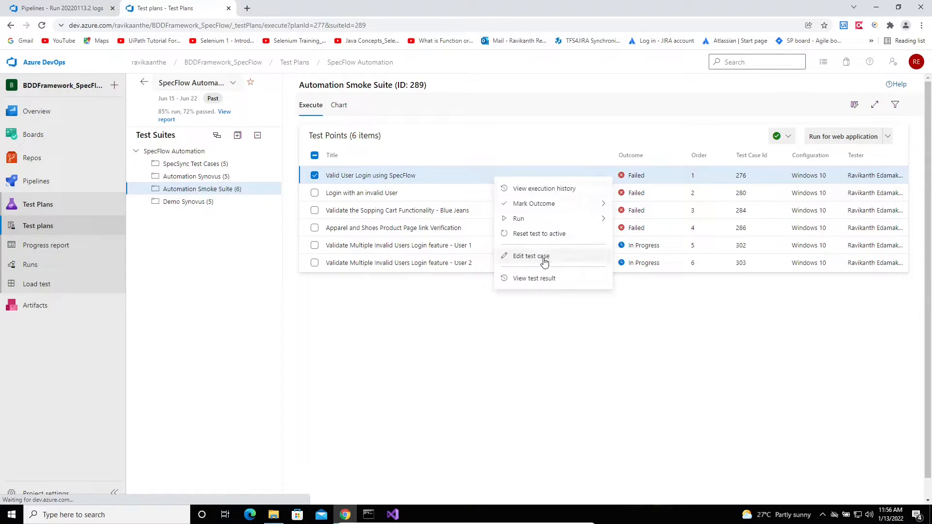
left_click(393, 515)
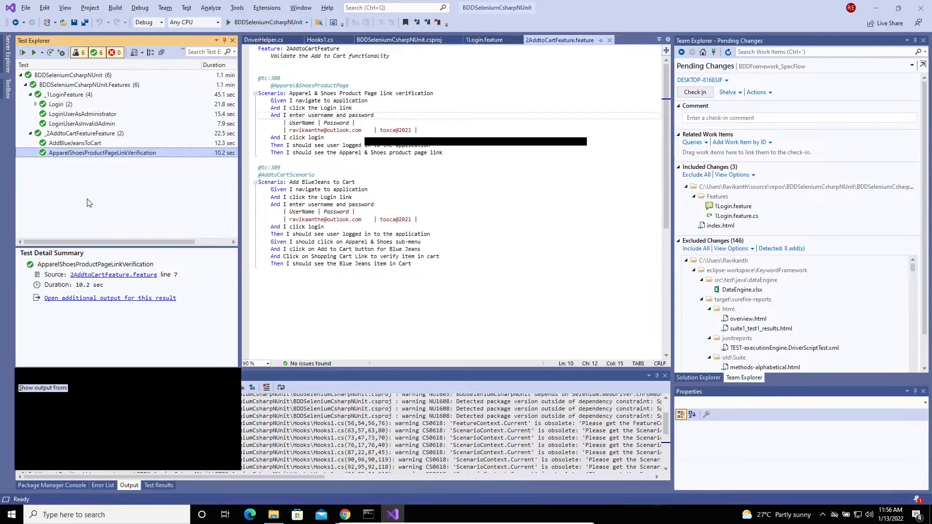
left_click(345, 514)
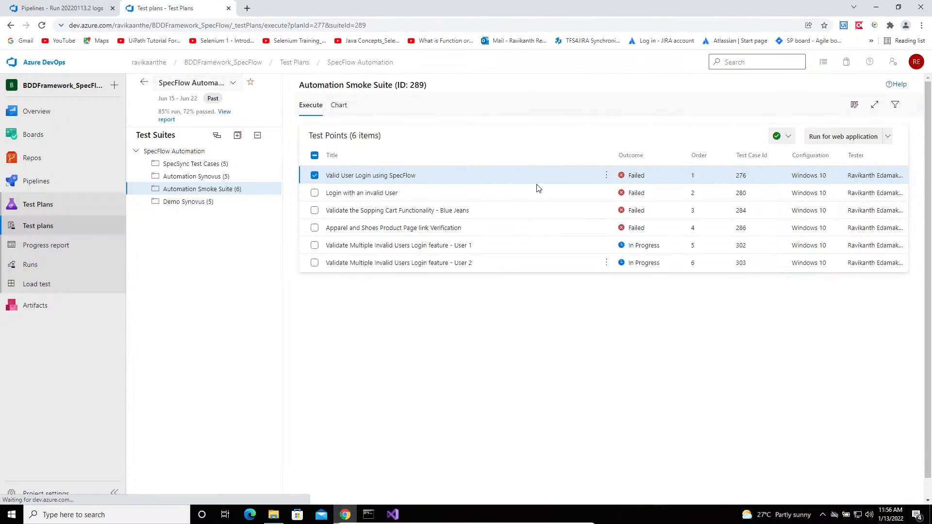
right_click(535, 180)
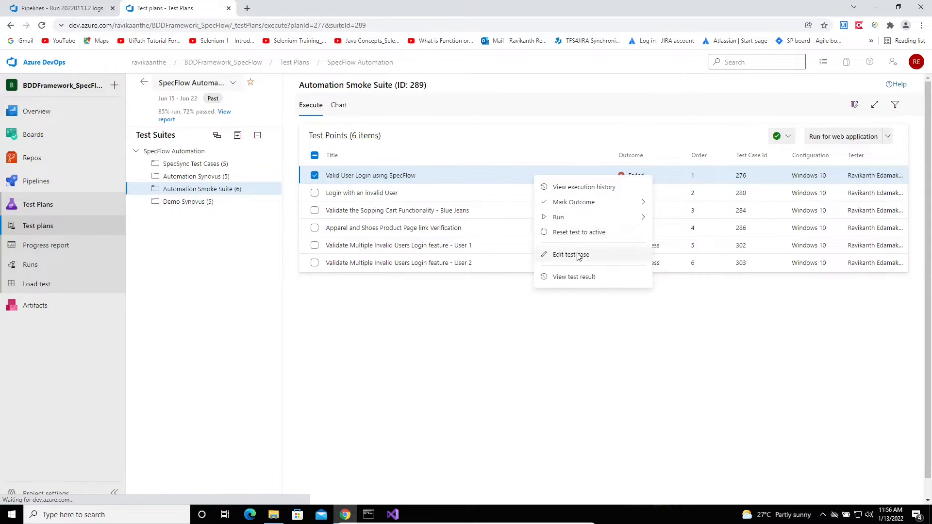
Open test case 276's Associated Automation and compare its automated test name with Test Explorer
left_click(594, 253)
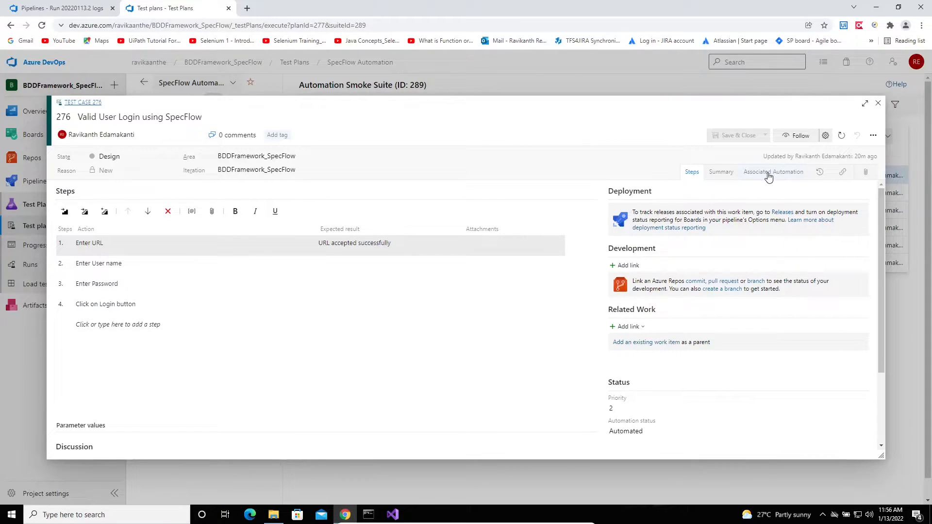
left_click(768, 175)
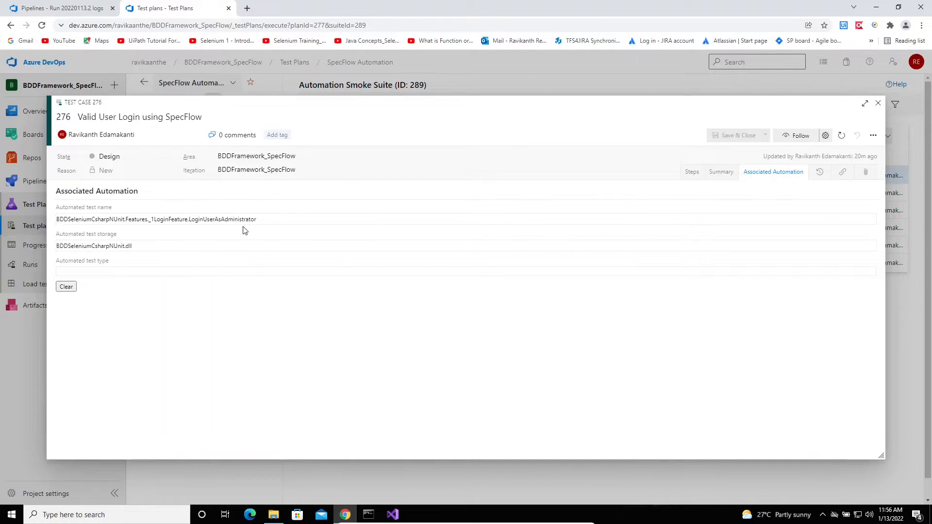
left_click_drag(270, 222, 58, 219)
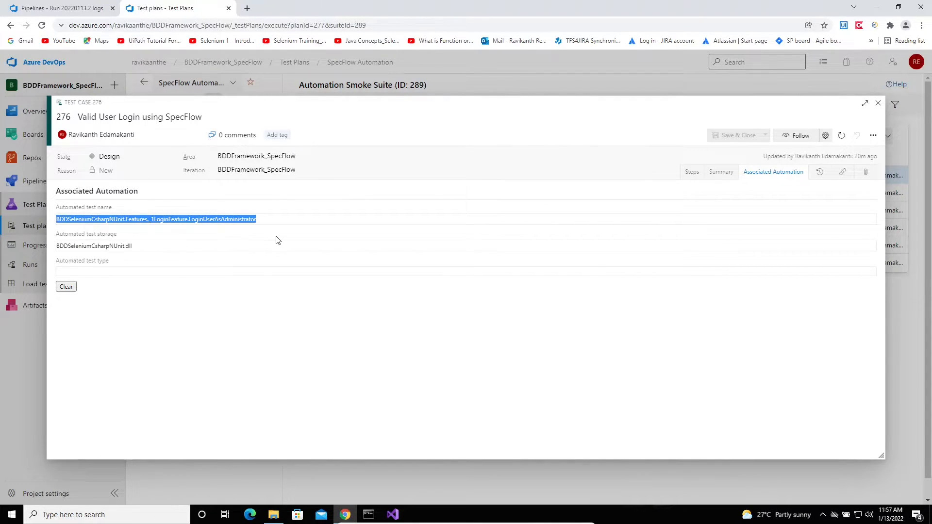
key("alt+Tab")
left_click(73, 75)
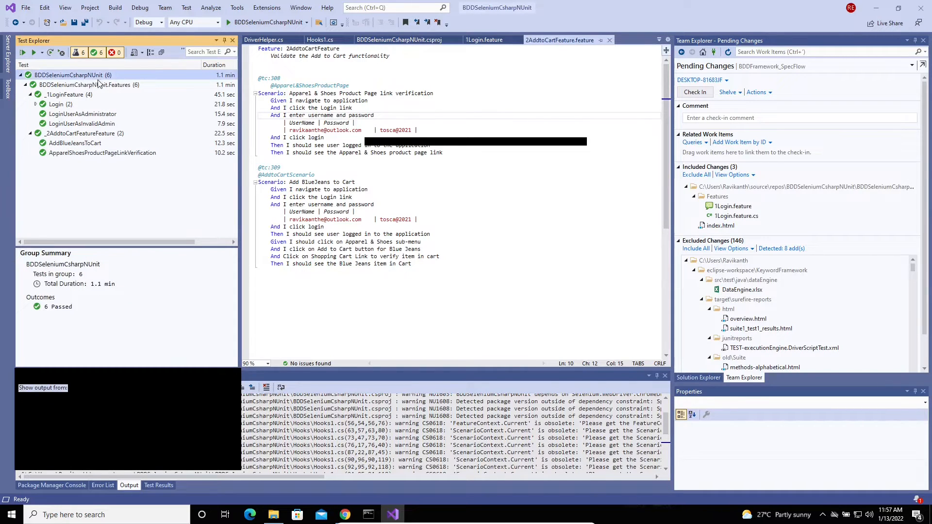
key("alt+Tab")
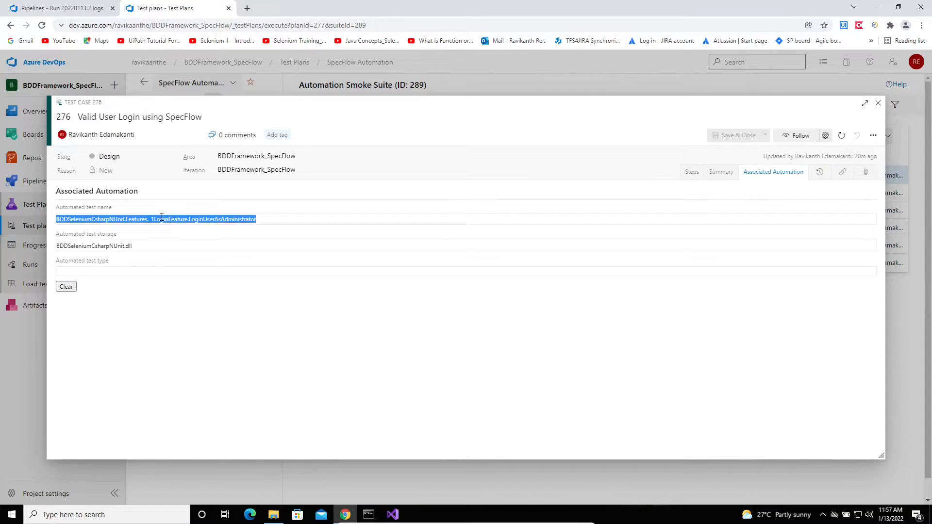
left_click(134, 221)
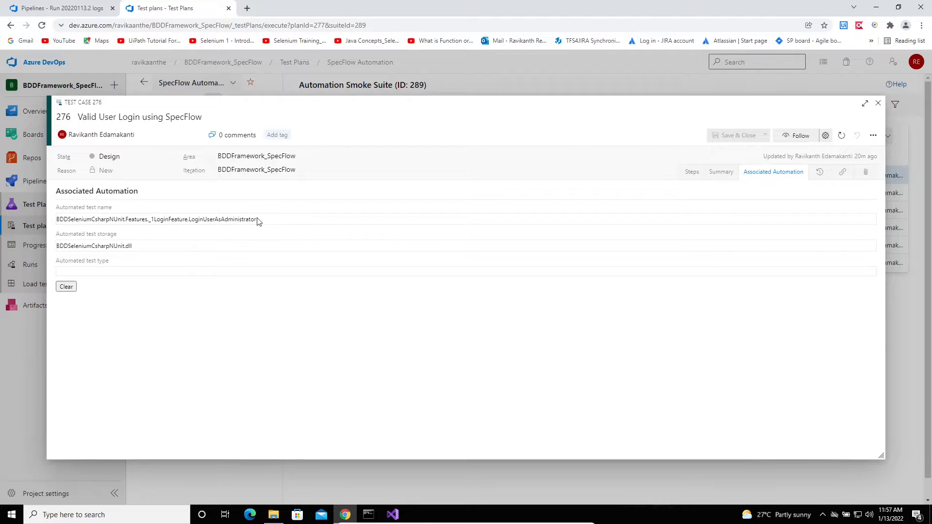
Match the name's LoginFeature and LoginUserAsAdministrator parts in Test Explorer, then close test case 276
left_click_drag(185, 220, 158, 219)
key("alt+Tab")
left_click(57, 96)
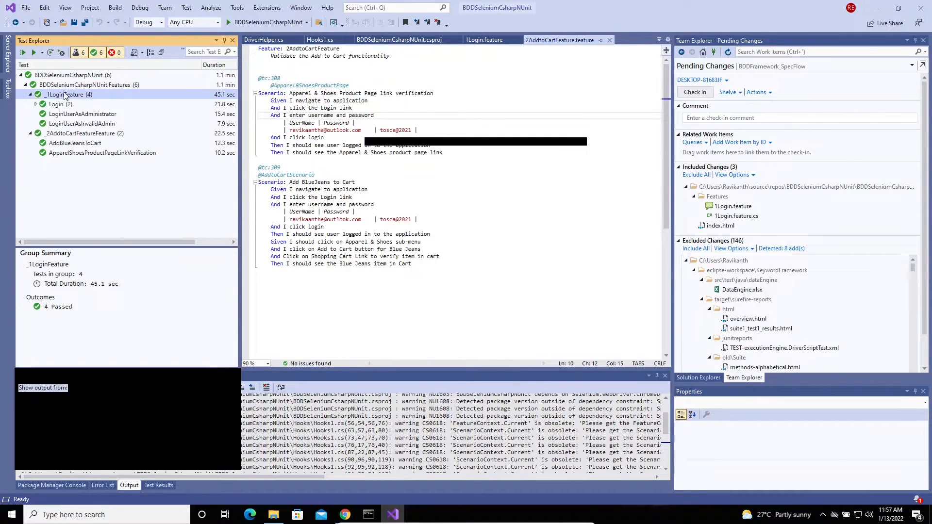
key("alt+Tab")
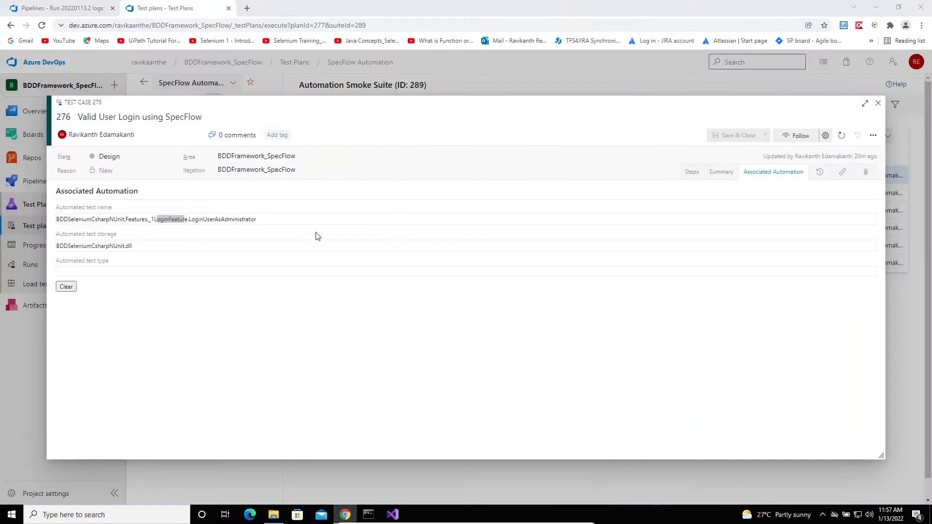
left_click(272, 224)
left_click_drag(257, 222, 191, 220)
key("alt+Tab")
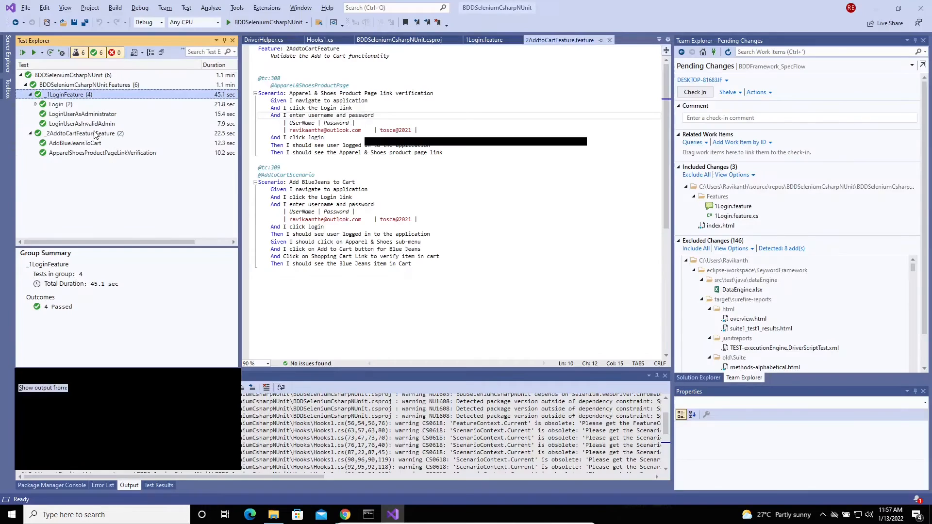
left_click(88, 115)
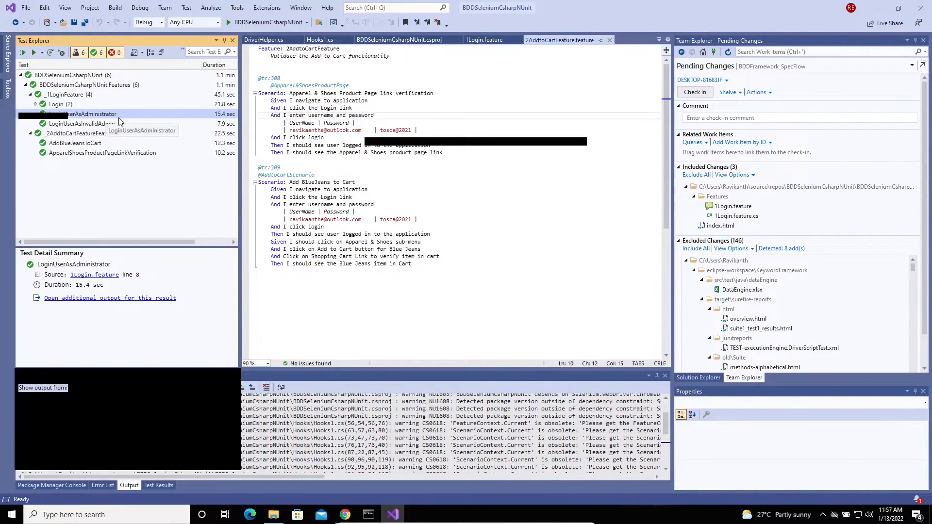
key("alt+Tab")
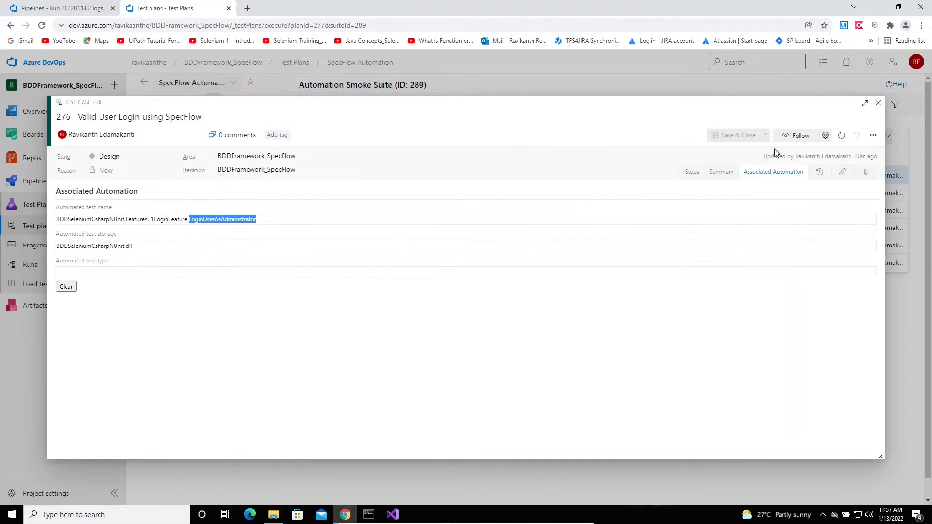
key("Escape")
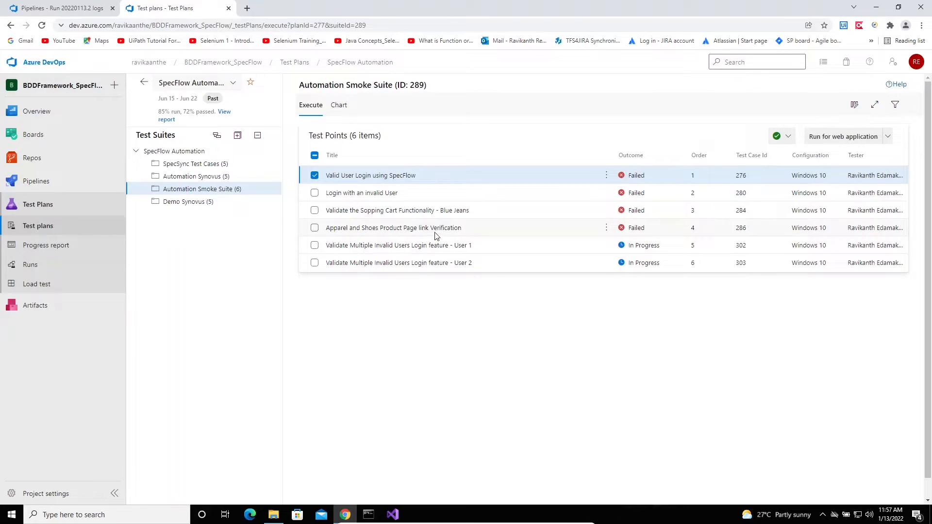
left_click(449, 231)
left_click(445, 215)
right_click(444, 215)
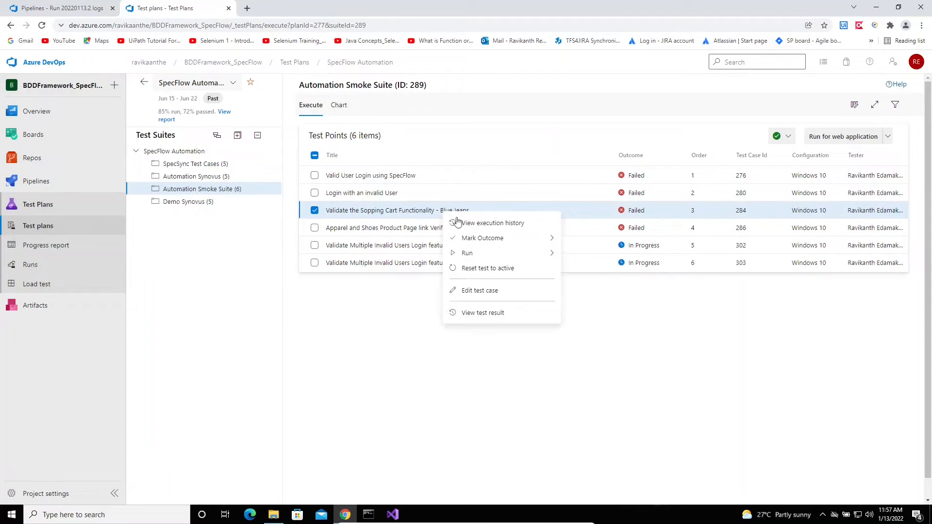
left_click(484, 292)
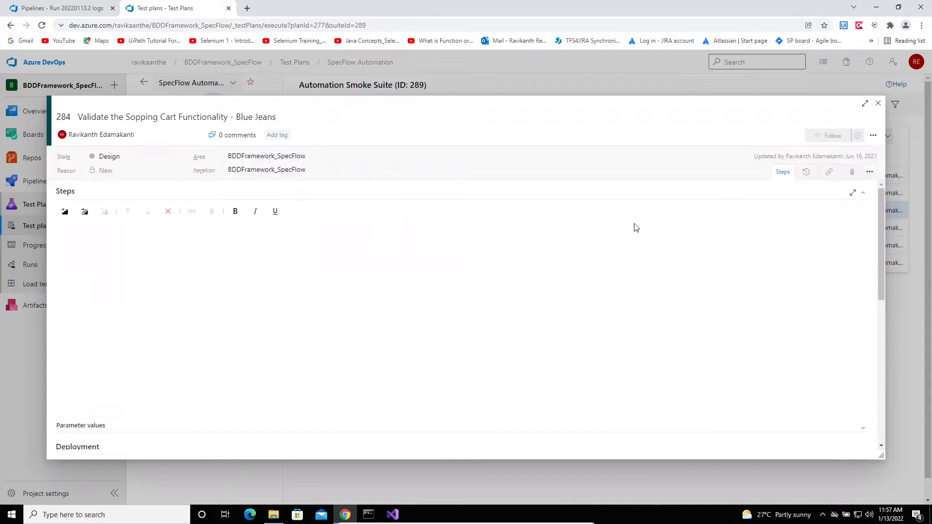
left_click(787, 179)
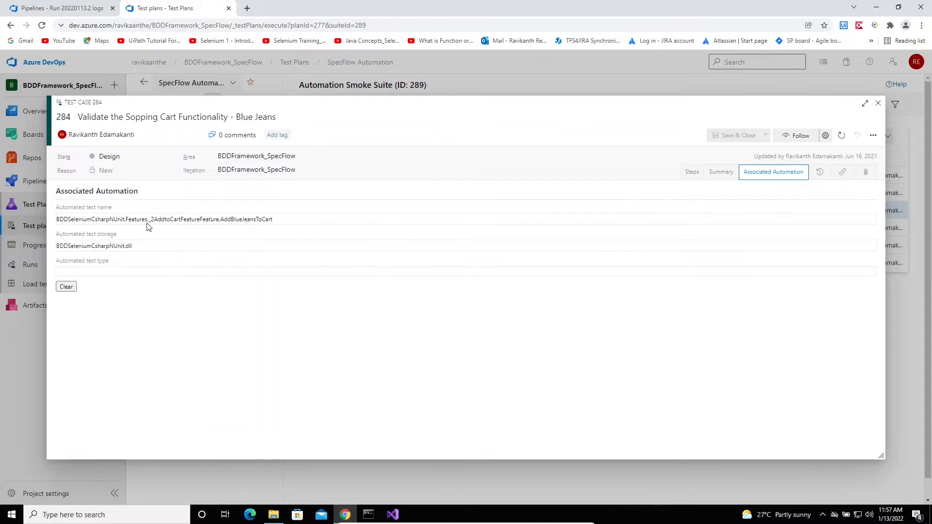
left_click_drag(148, 220, 215, 220)
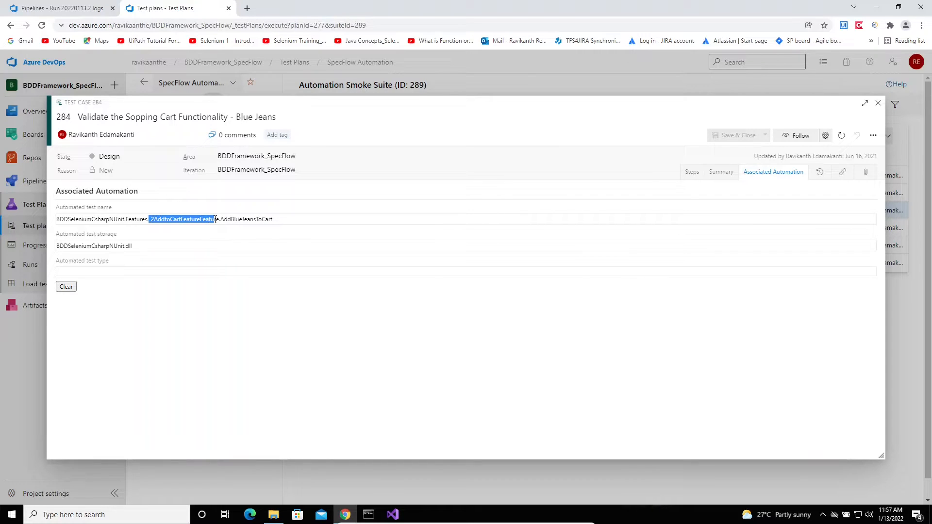
key("alt+Tab")
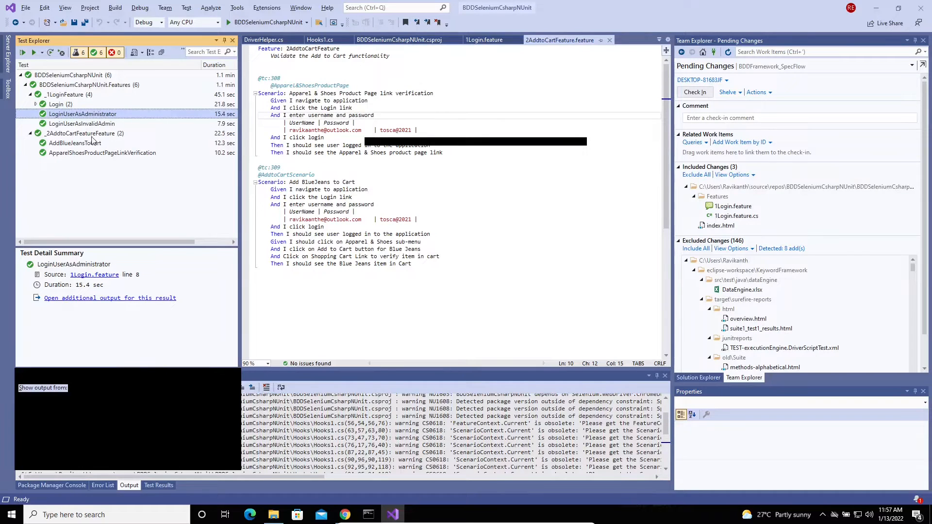
left_click(77, 135)
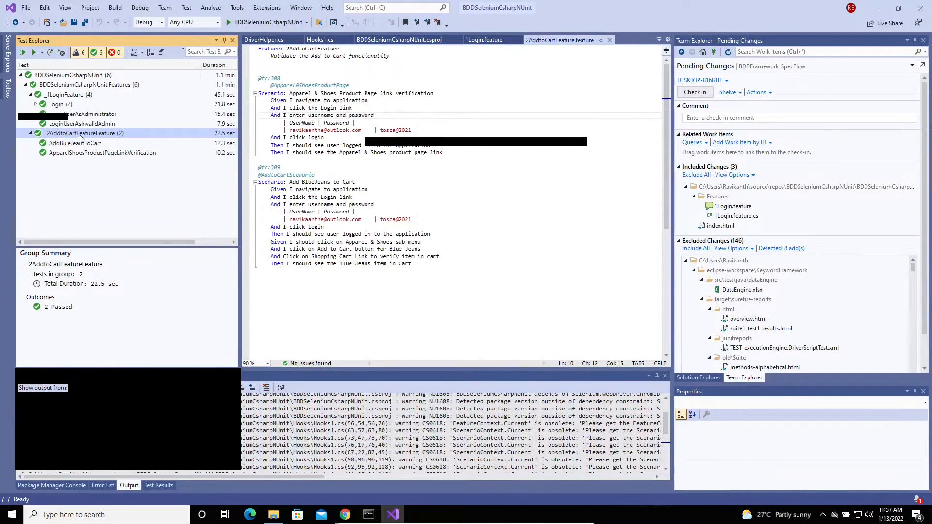
left_click(311, 89)
left_click(106, 144)
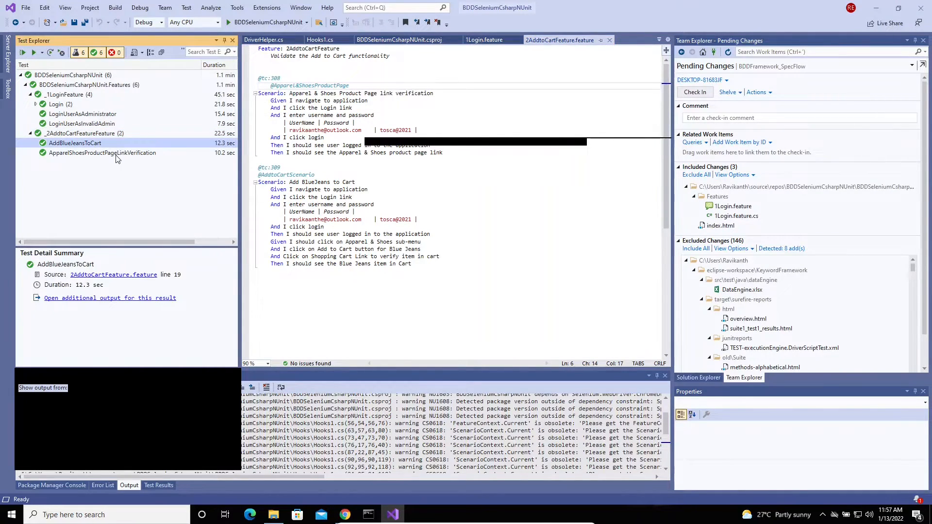
left_click(128, 154)
left_click(105, 146)
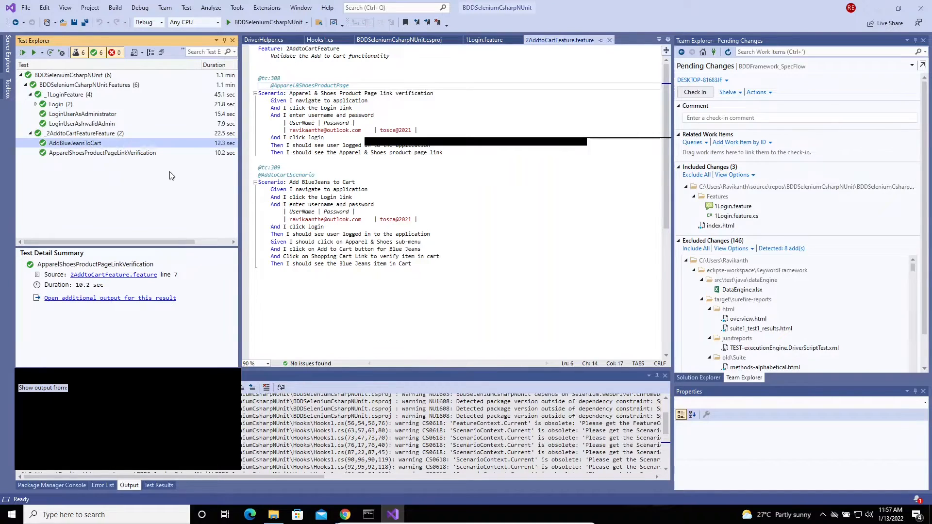
key("alt+Tab")
left_click(283, 221)
left_click_drag(272, 220, 221, 219)
left_click(163, 250)
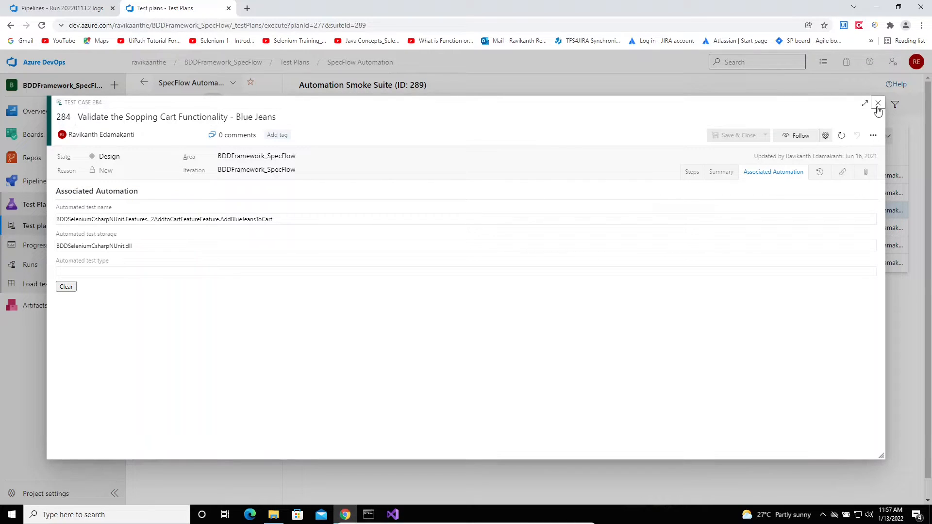
key("Escape")
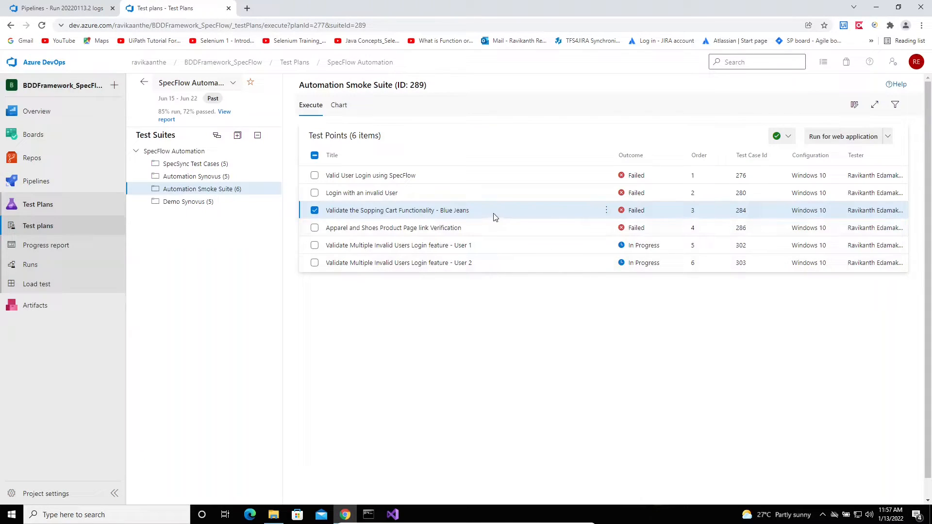
Click through test points 276, 280, 284, 286 and 302 in the Automation Smoke Suite
left_click(430, 178)
left_click(413, 194)
left_click(445, 212)
left_click(458, 232)
left_click(459, 248)
left_click(464, 177)
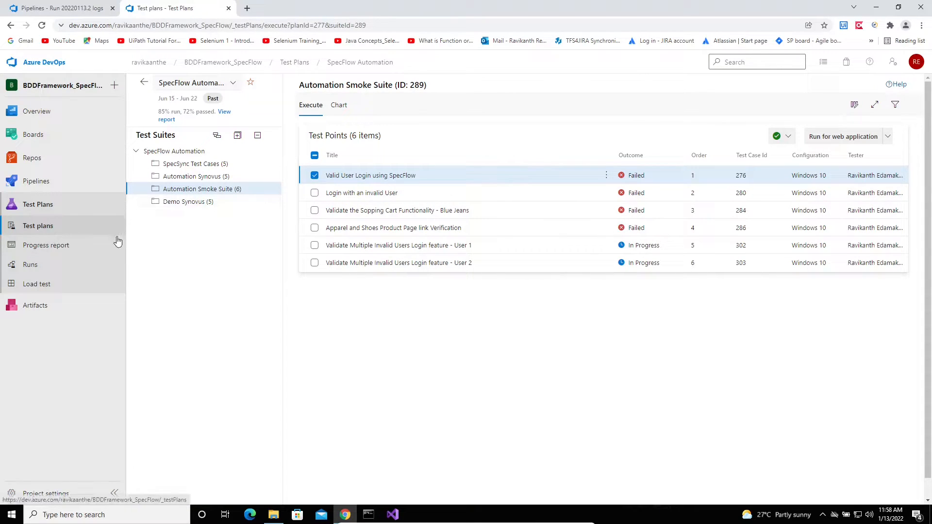
From Releases, open the Execute SpecFlow Tests - CD pipeline in the editor
mouse_move(30, 181)
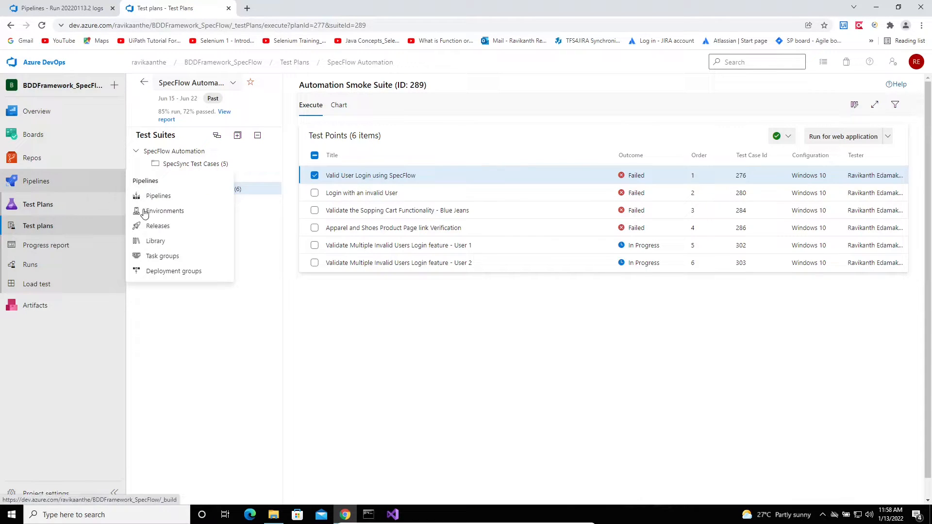
left_click(159, 228)
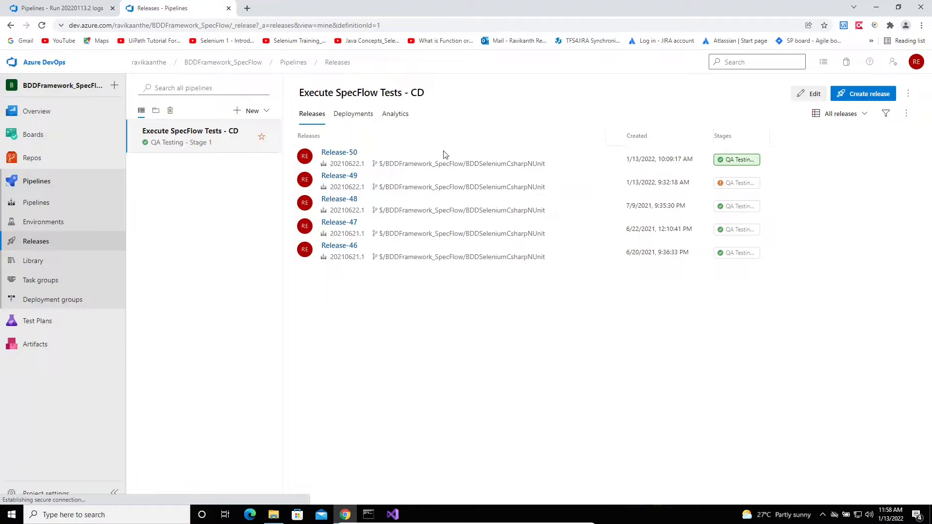
left_click(807, 94)
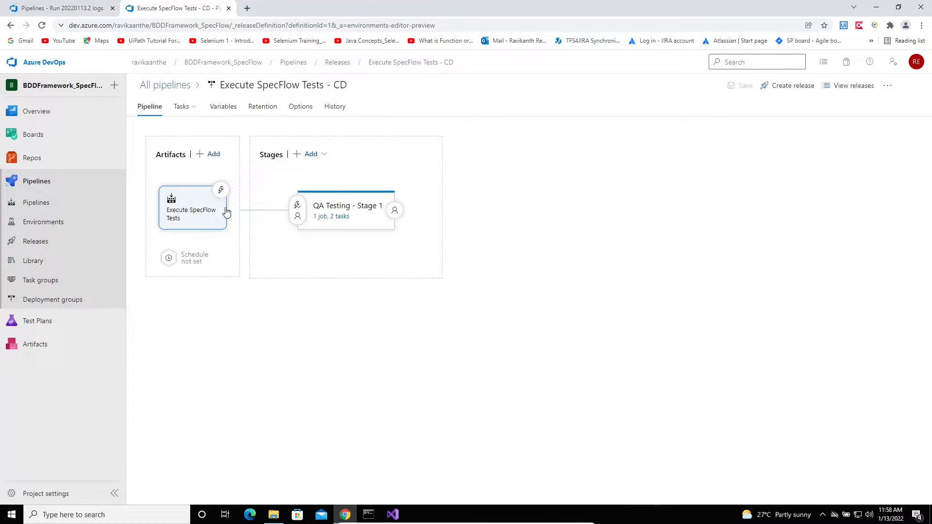
Inspect the artifact, QA Testing stage, Test Platform Installer and Test run for Test plans tasks
left_click(191, 220)
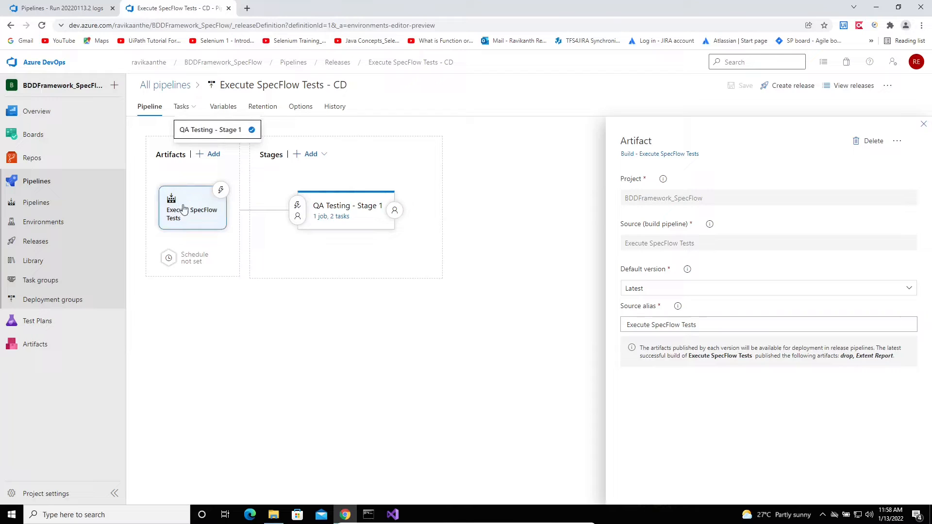
left_click(350, 207)
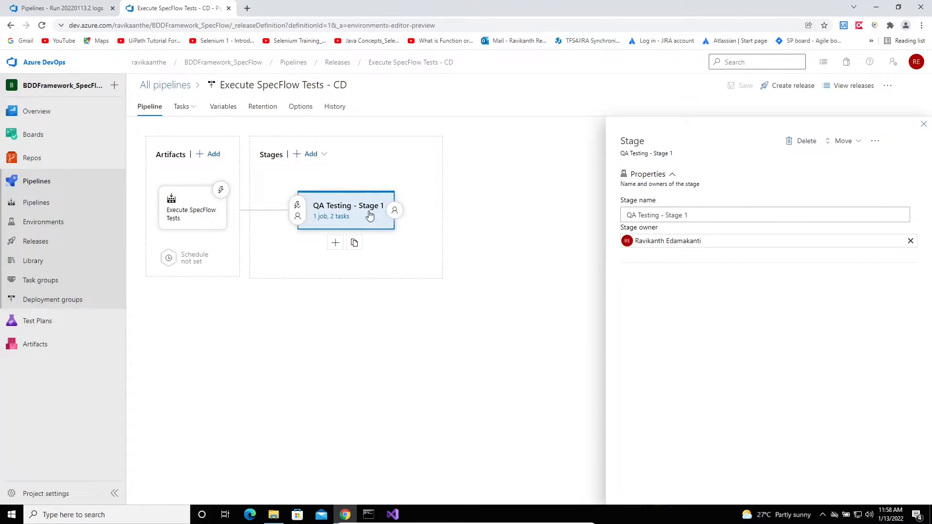
left_click(335, 220)
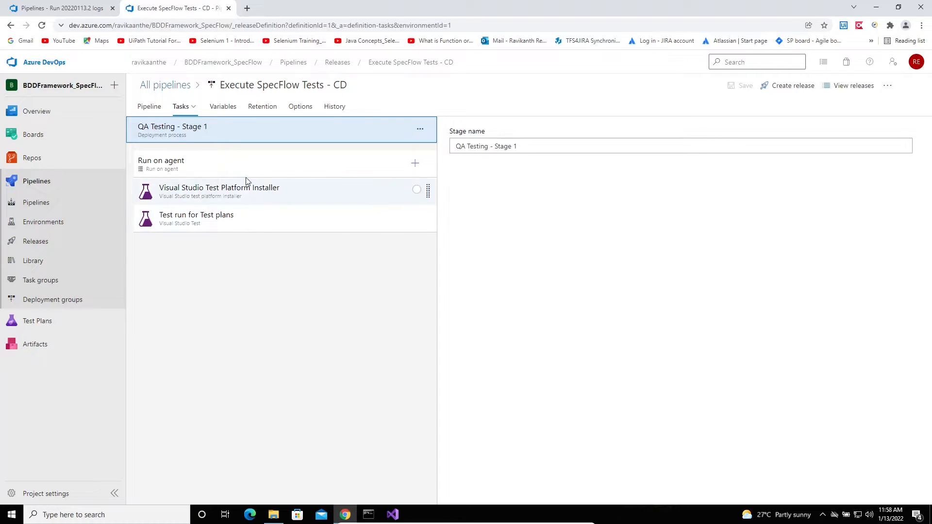
left_click(275, 201)
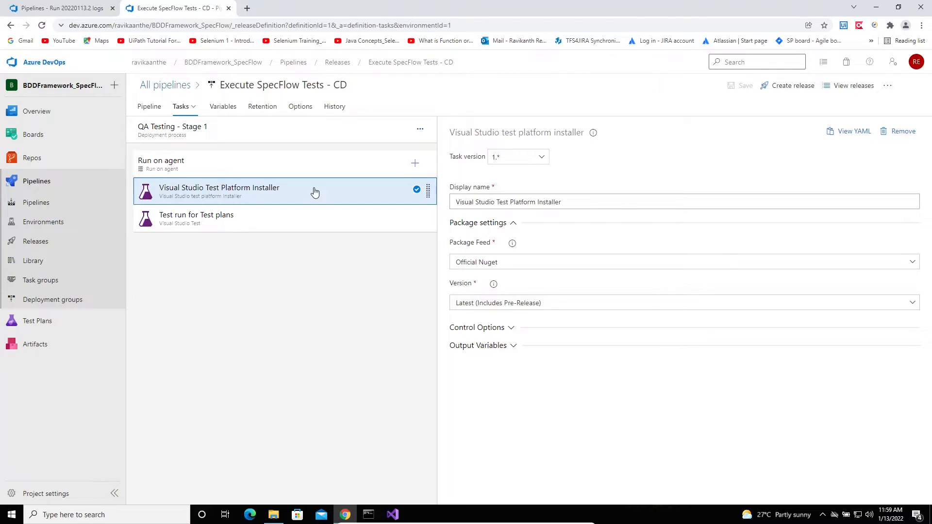
left_click(275, 225)
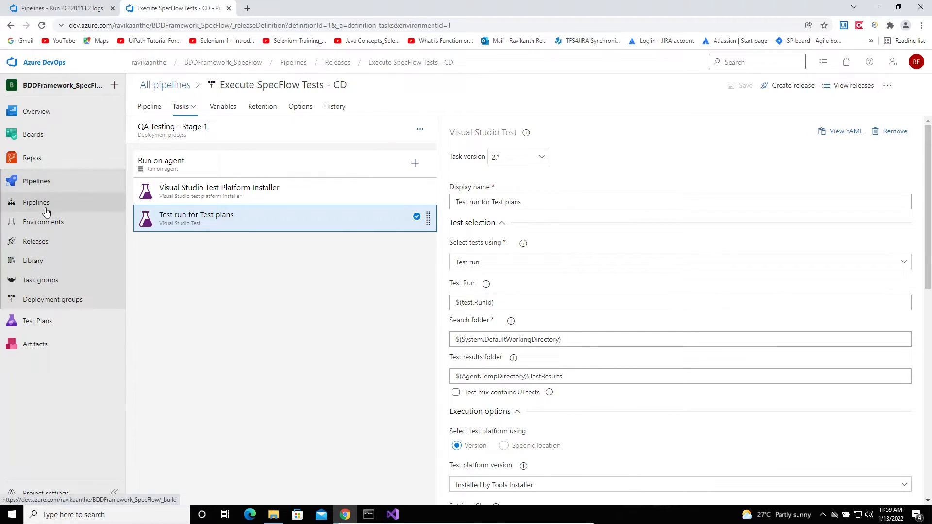
left_click(34, 241)
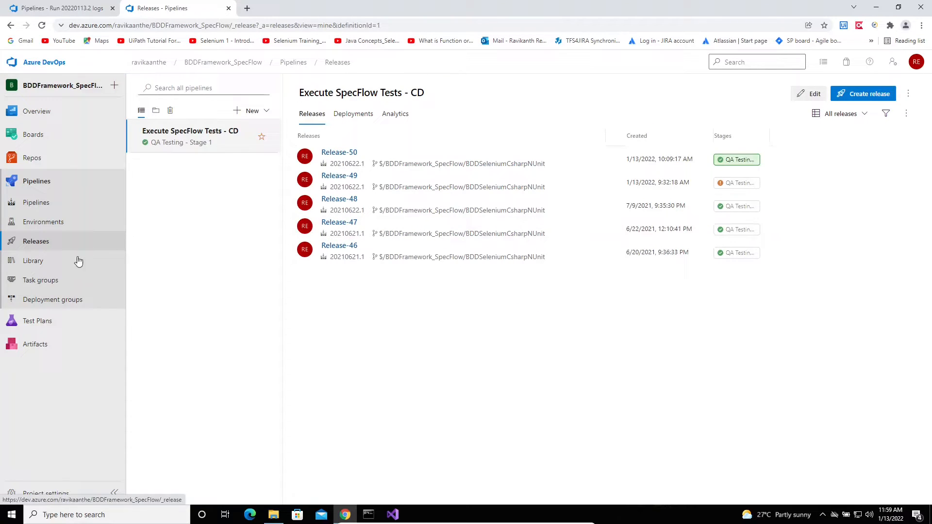
Back in the Automation Smoke Suite, tick several test points and then clear them again
left_click(45, 323)
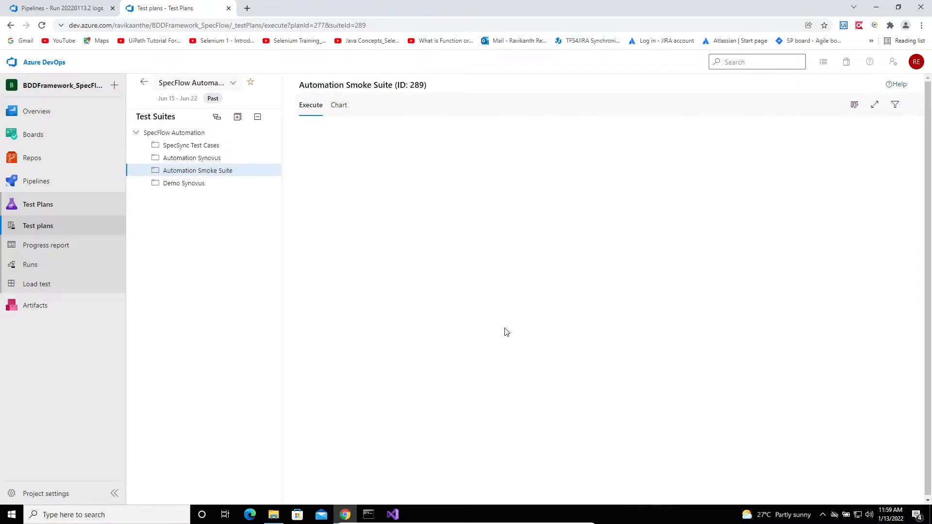
left_click(641, 178)
left_click(631, 198)
left_click(635, 209)
left_click(638, 223)
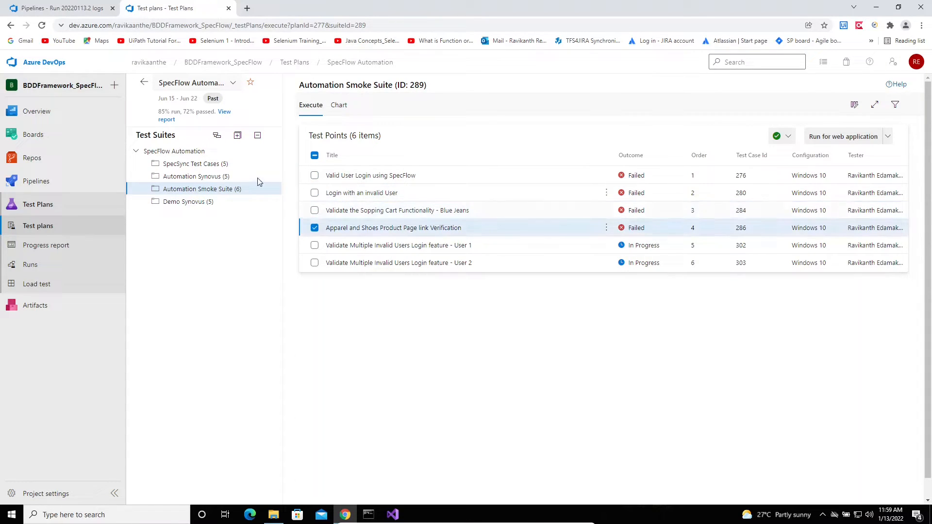
left_click(314, 176)
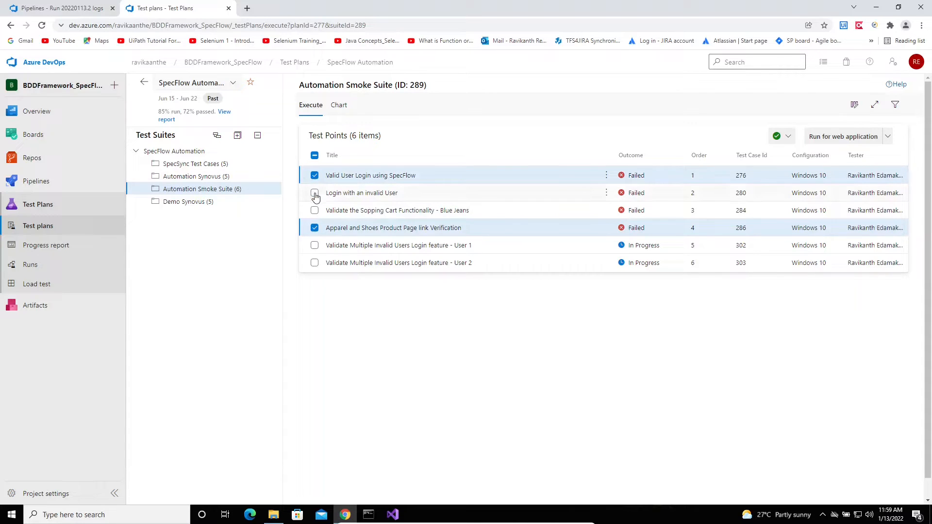
left_click(314, 193)
left_click(314, 211)
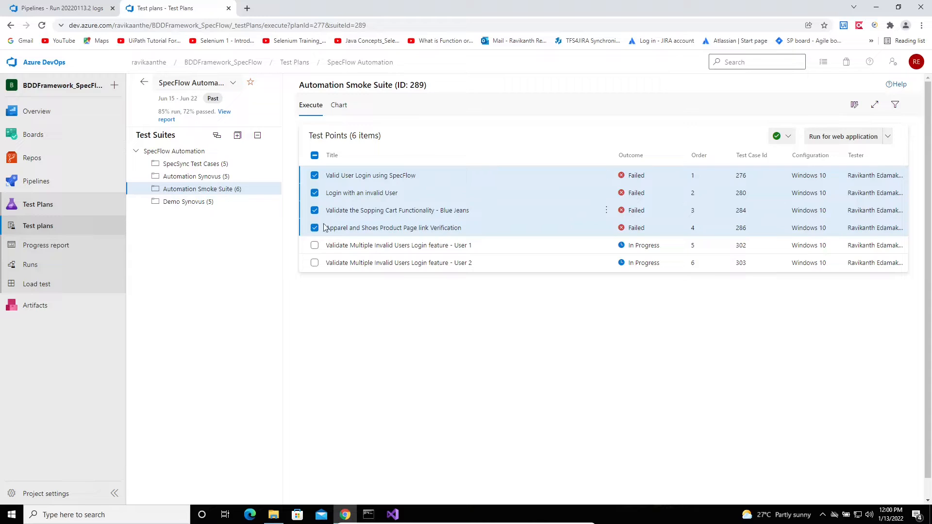
left_click(315, 175)
left_click(315, 193)
left_click(315, 210)
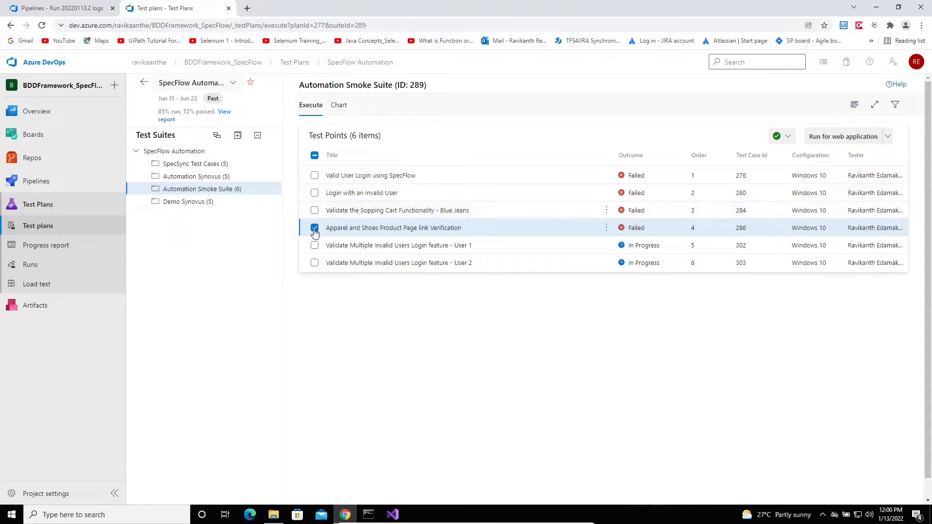
left_click(315, 228)
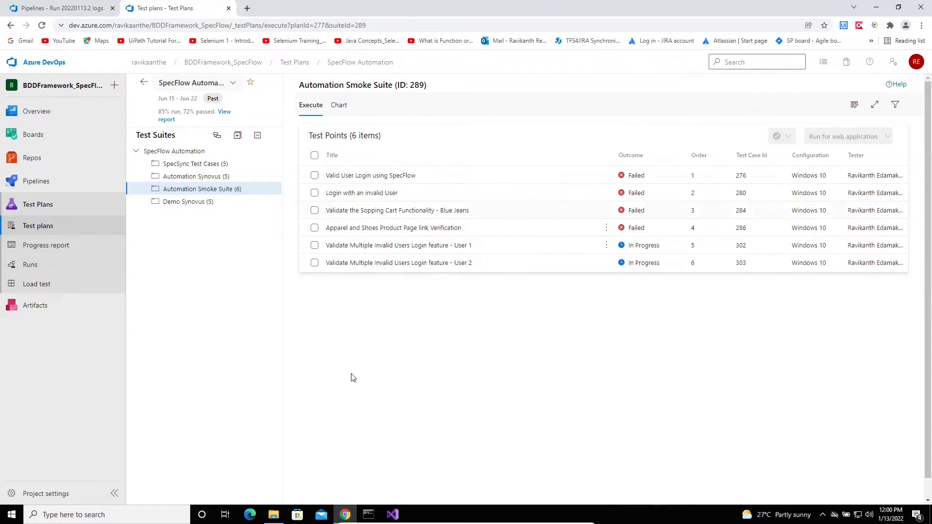
Review the Visual Studio summary showing all six tests passed, then return to the suite
left_click(395, 513)
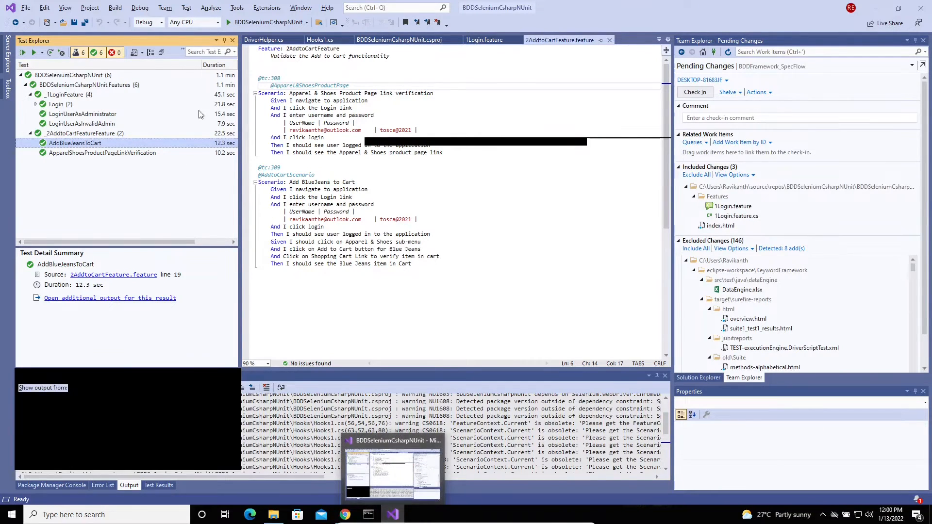
left_click(80, 75)
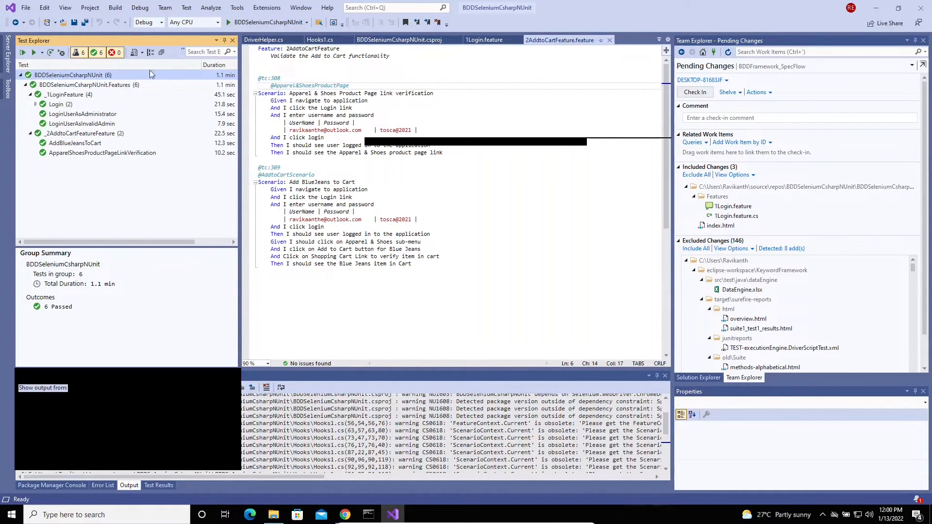
left_click(393, 515)
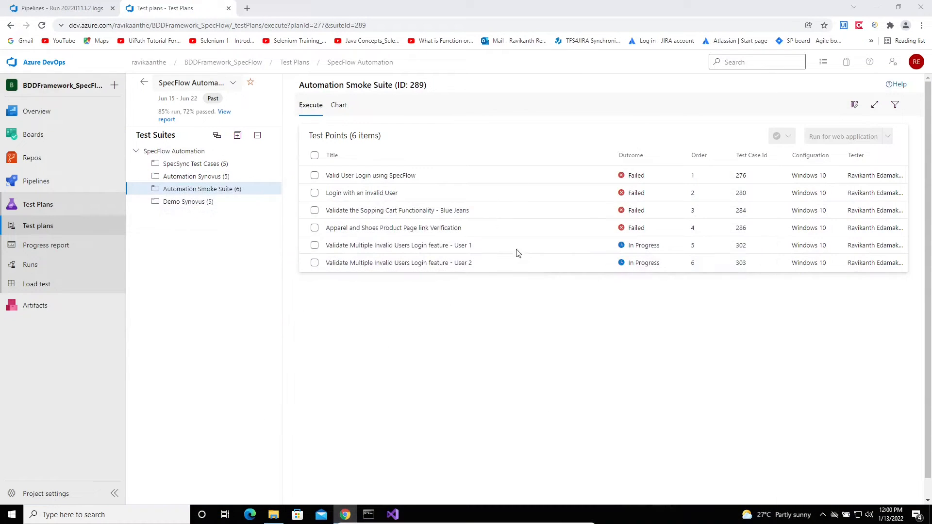
Select the four test points, from invalid-user login to Apparel and Shoes link check, and open the Run dropdown
left_click(438, 200)
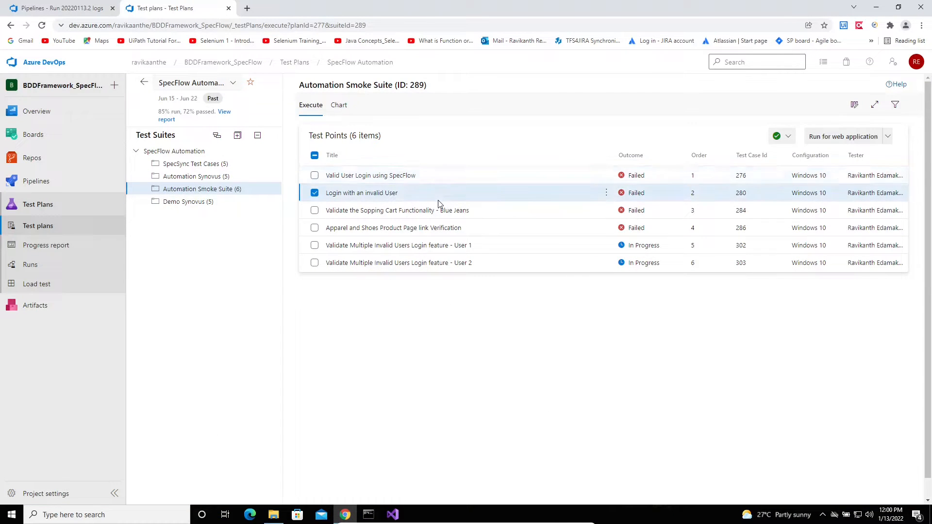
left_click(315, 175)
left_click(315, 210)
left_click(314, 227)
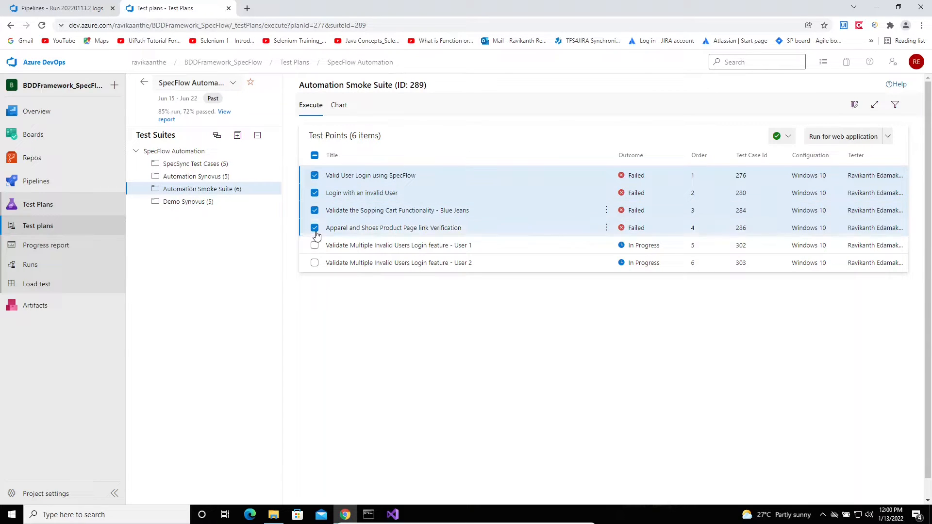
left_click(393, 513)
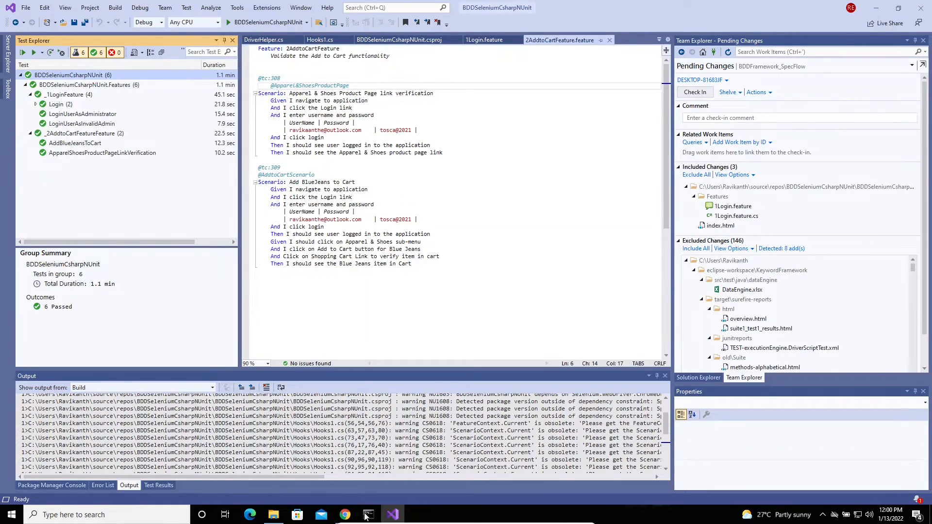
left_click(345, 515)
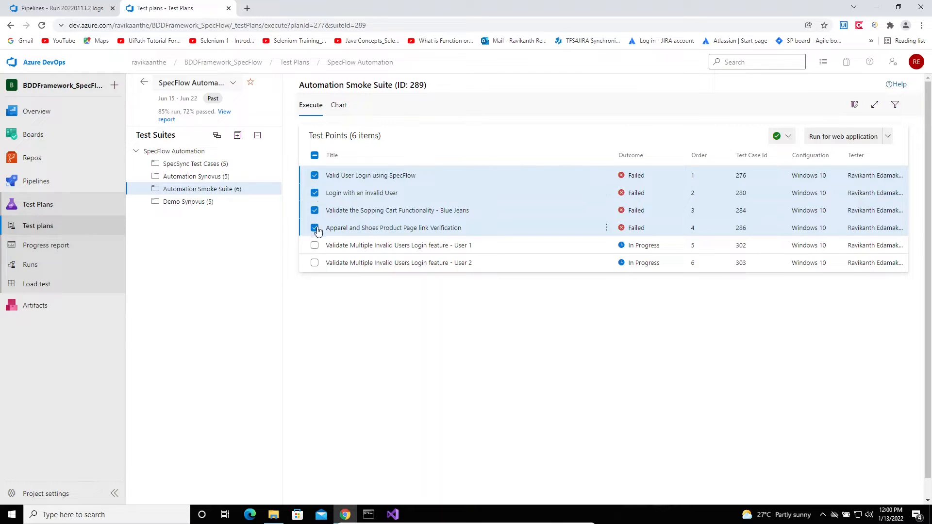
left_click(887, 138)
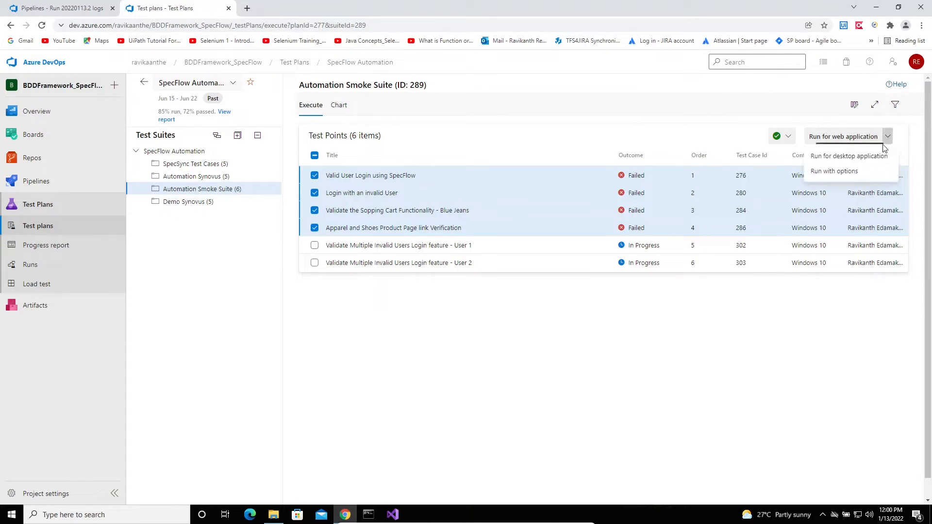
Run the four tests as Automated tests using release stage: Execute SpecFlow Tests - CD, QA Testing - Stage 1
left_click(833, 174)
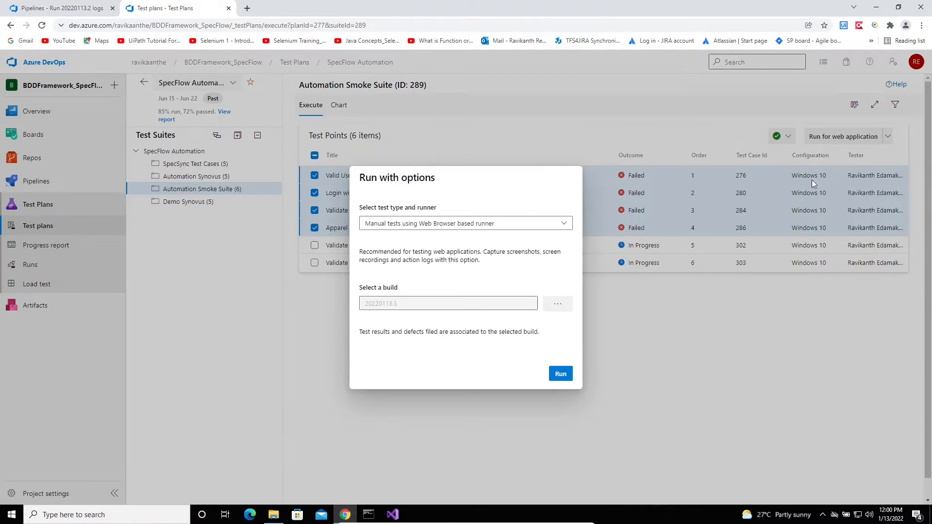
left_click(534, 226)
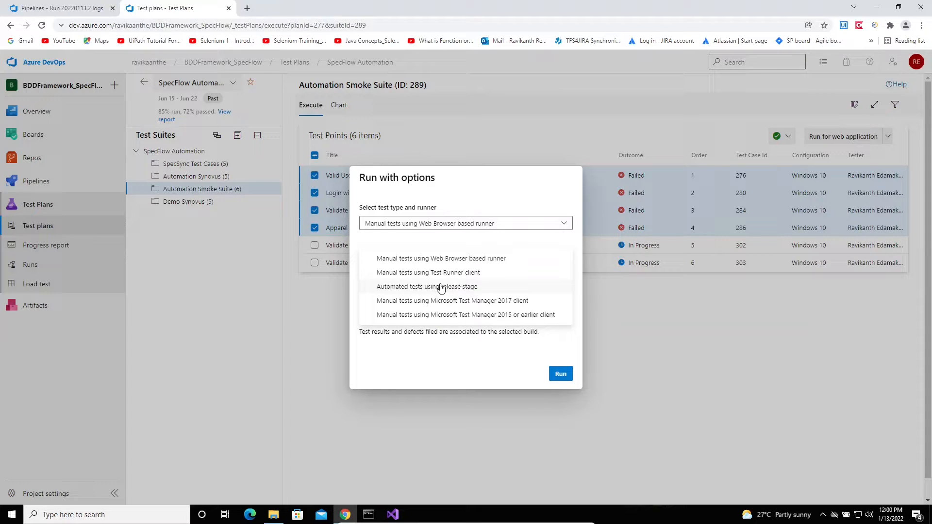
left_click(460, 288)
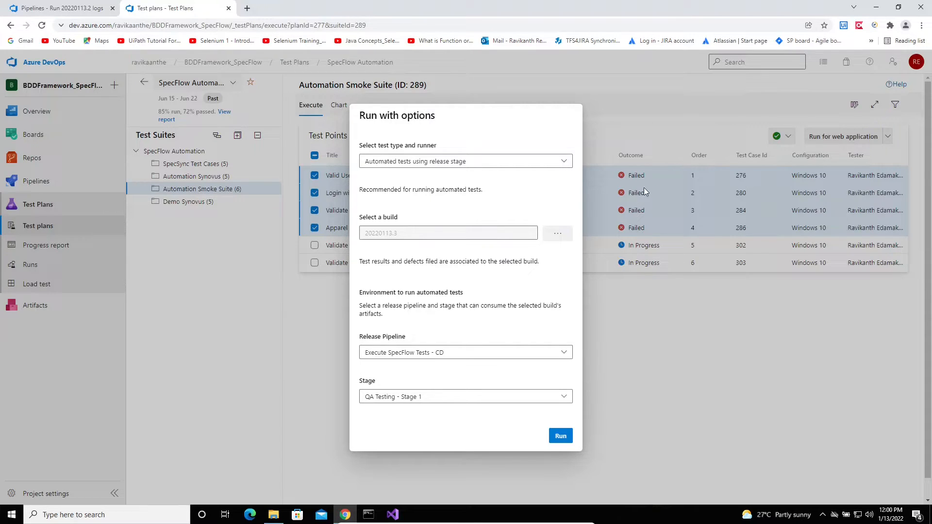
left_click(560, 437)
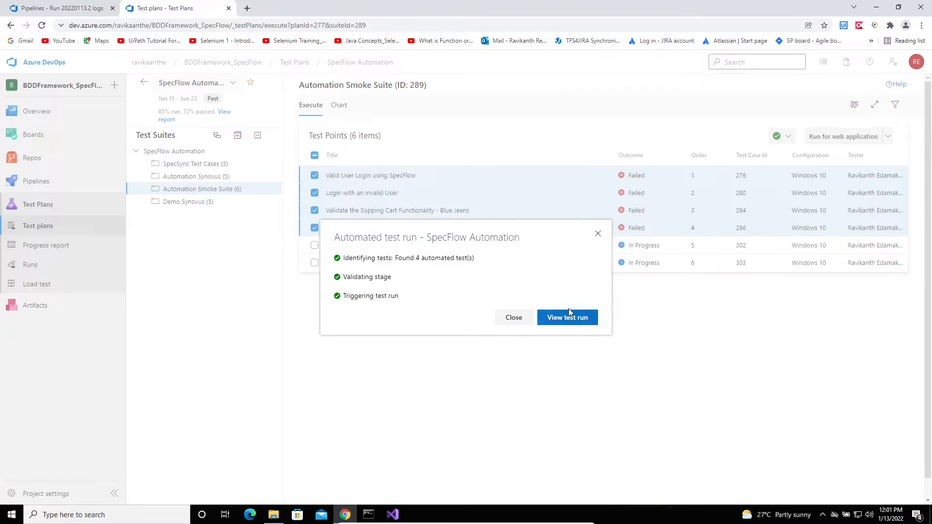
View the triggered test run, then open Release-51 from Pipelines > Releases
left_click(577, 321)
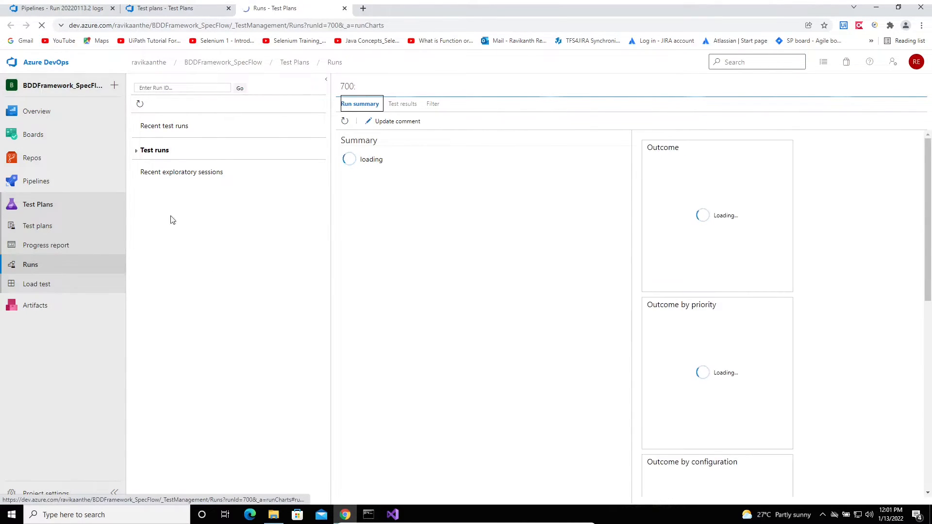
left_click(37, 187)
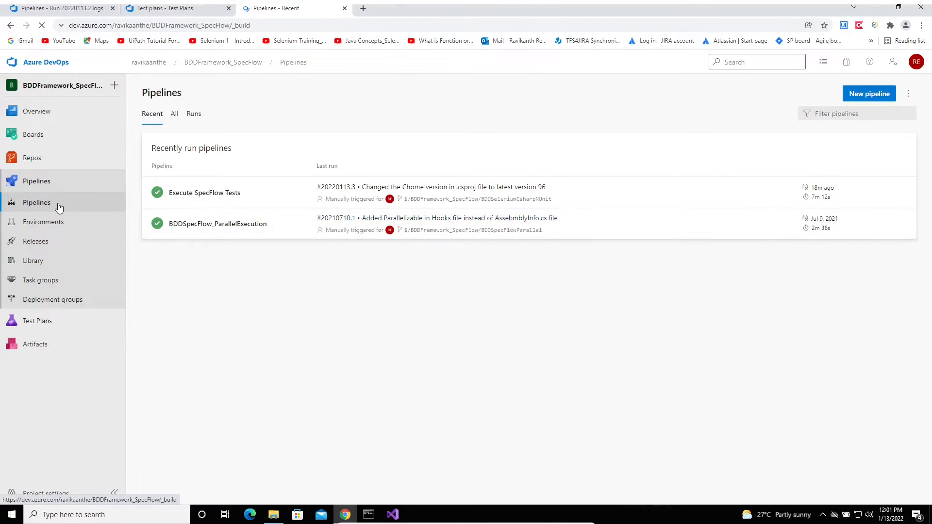
left_click(36, 243)
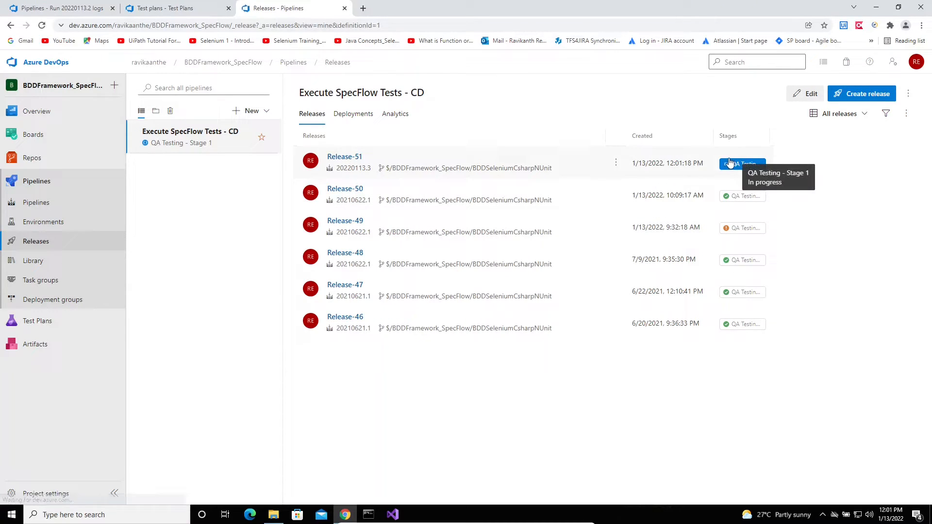
left_click(345, 158)
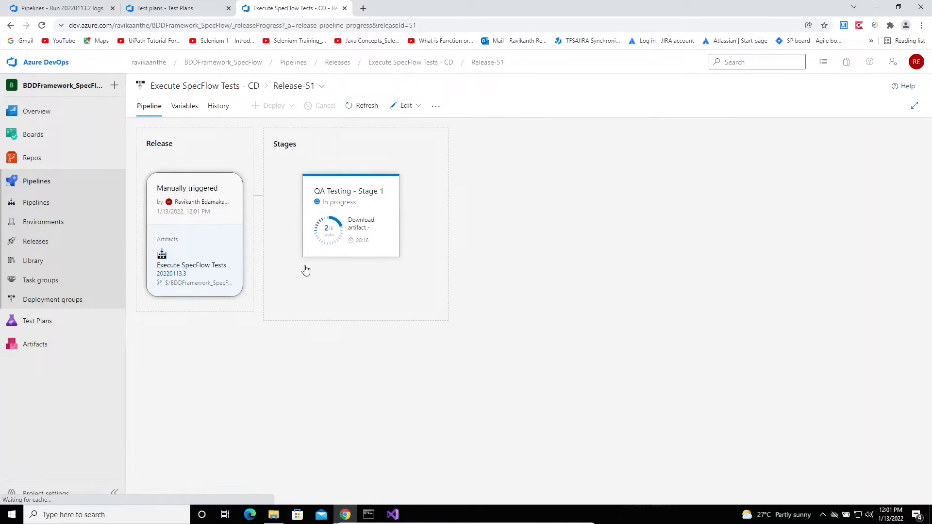
Open the QA Testing - Stage 1 summary and check its Test run for Test plans task running 4 tests
mouse_move(325, 223)
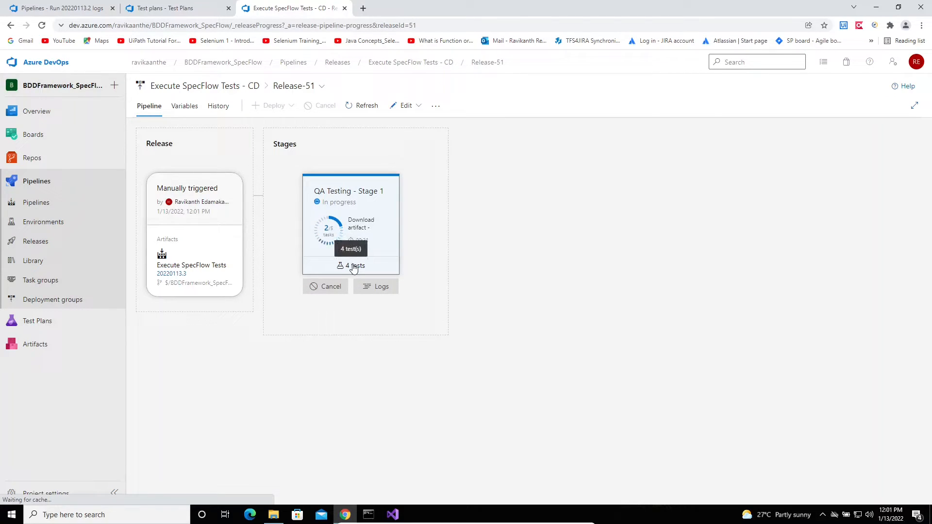
left_click(343, 193)
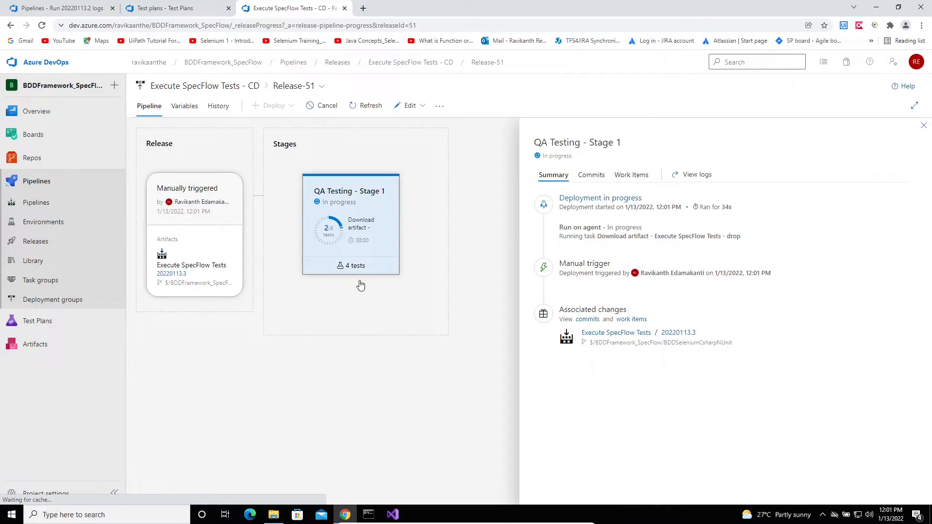
left_click(349, 269)
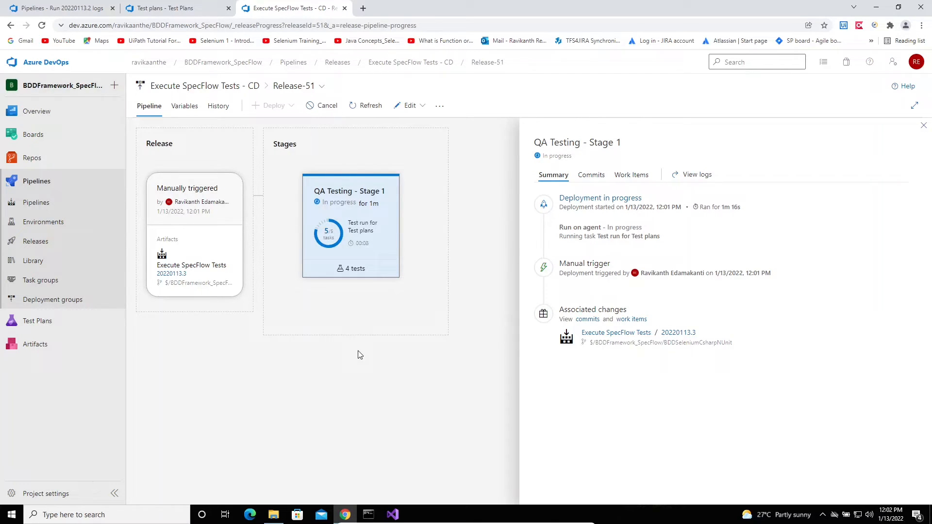
left_click(392, 514)
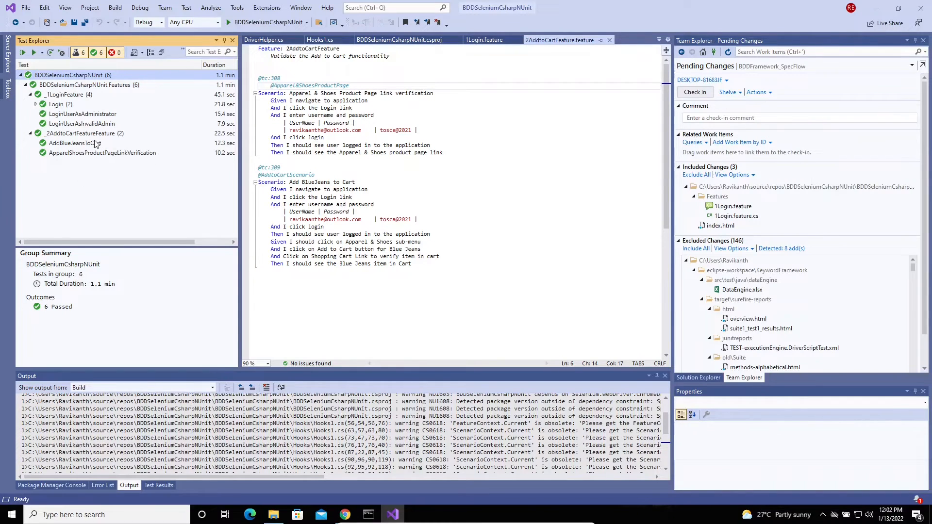
left_click(391, 514)
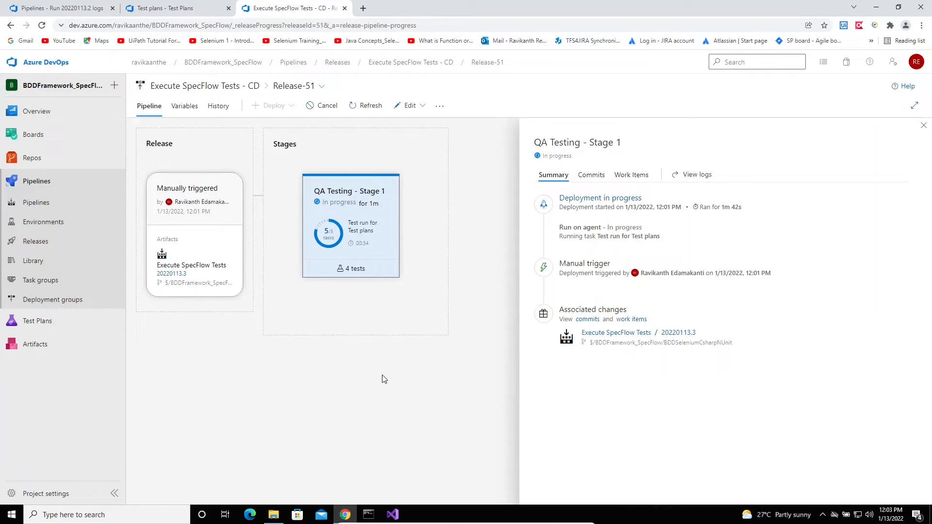
Reopen Test Plans to see all six Automation Smoke Suite test points marked In Progress
mouse_move(344, 519)
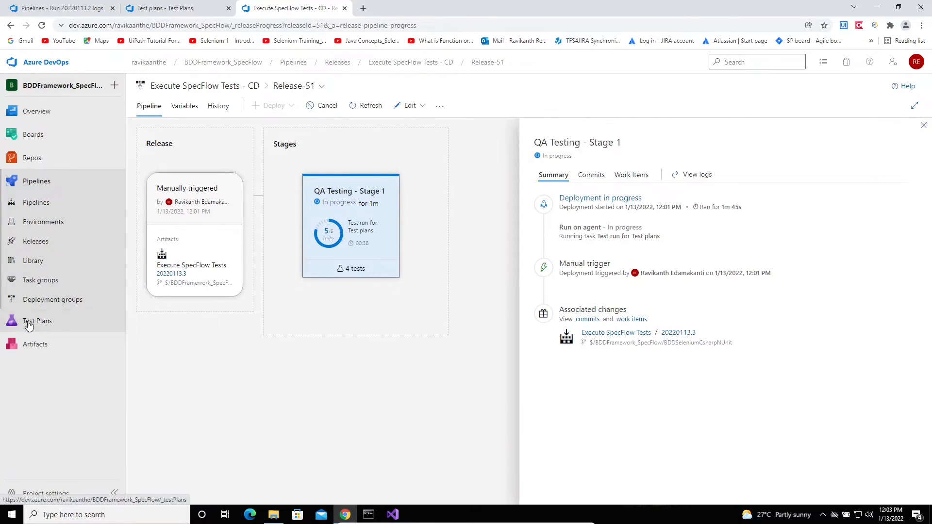
left_click(30, 321)
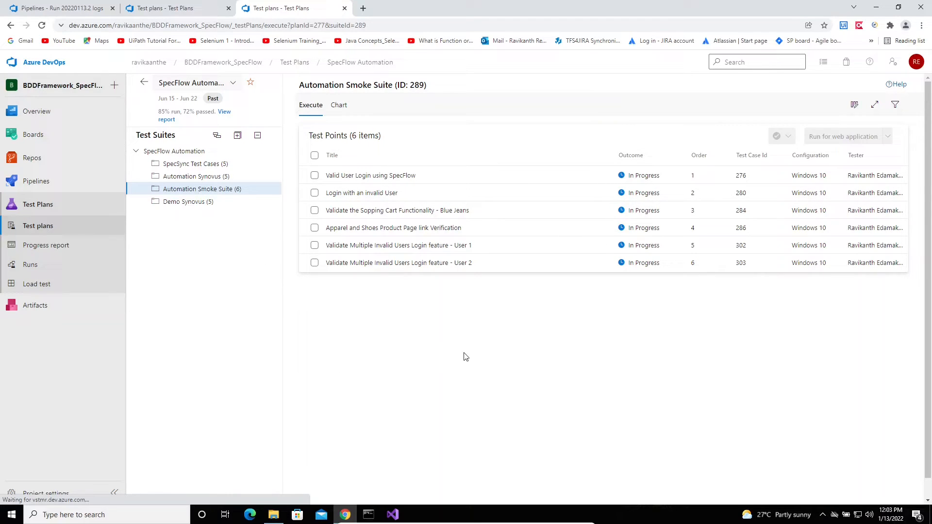
left_click(393, 514)
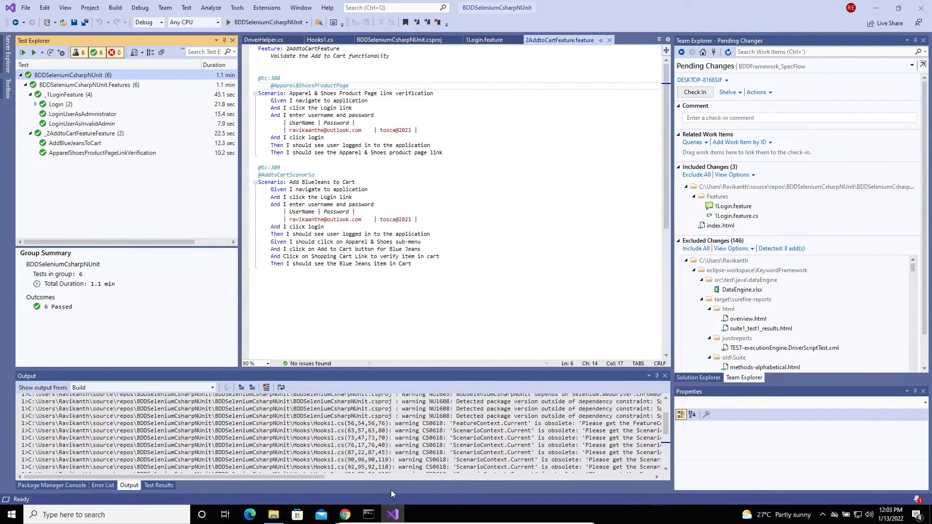
left_click(345, 514)
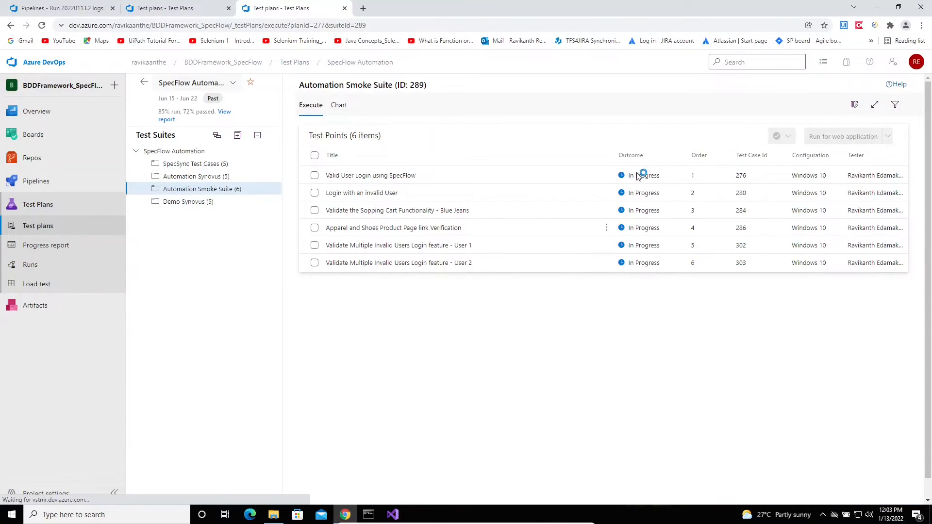